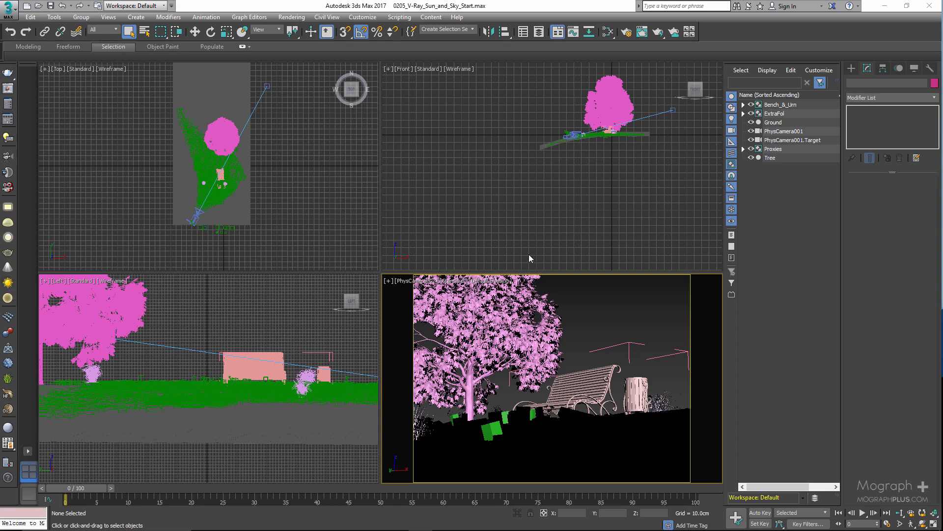
Step: Open the creation options for V-Ray lights, including VRaySun
click(852, 68)
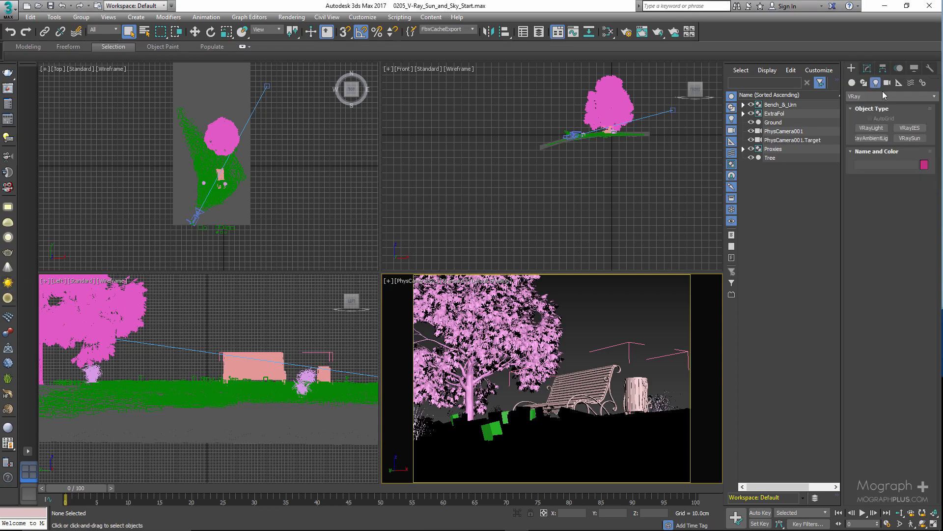
click(883, 95)
click(887, 124)
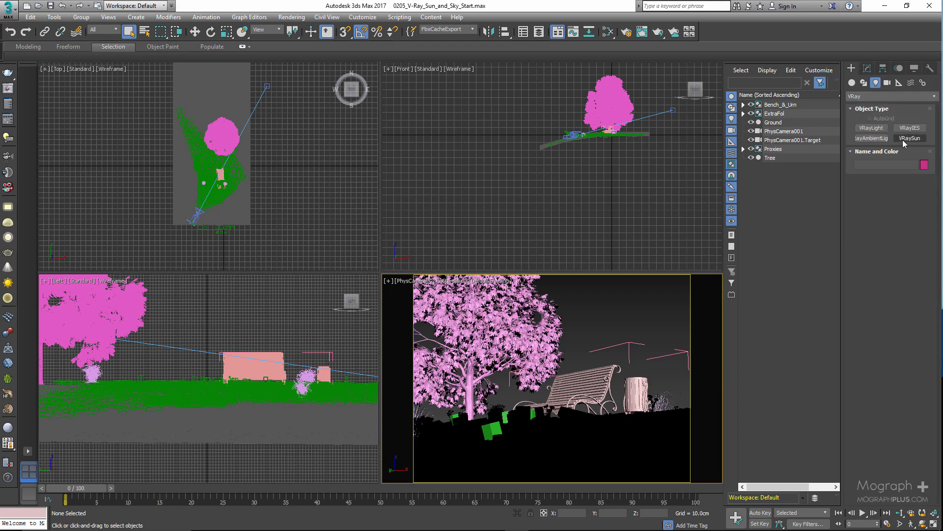
click(903, 139)
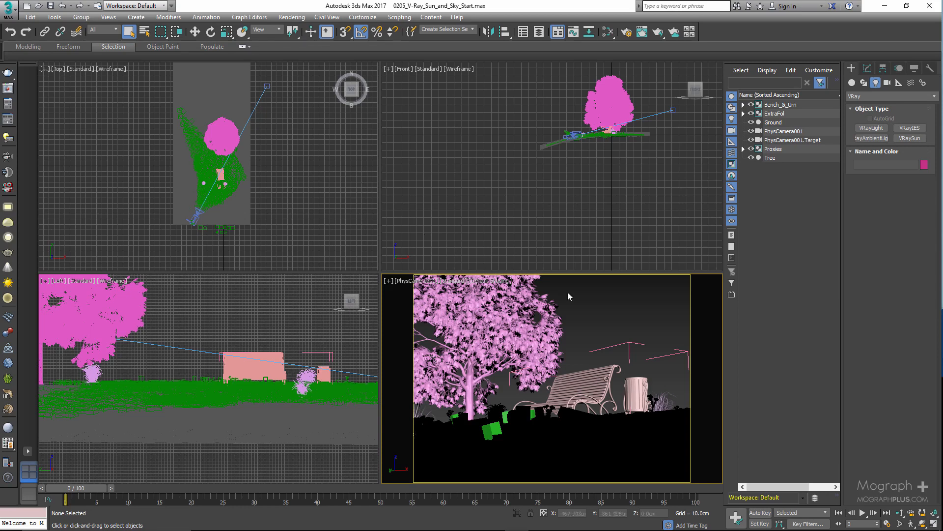
Step: Enlarge the camera viewport, switch it to a perspective view and examine the whole scene with its ground, tree and bench
key(alt+w)
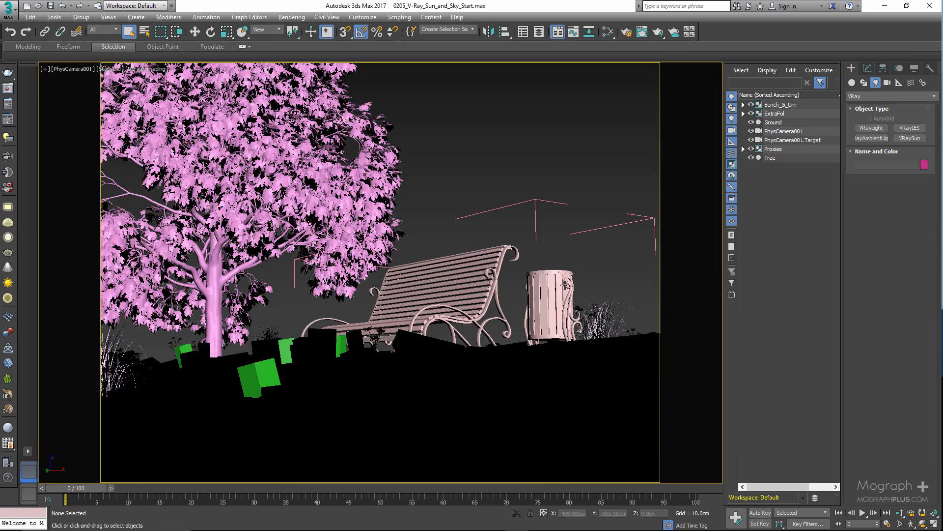
key(p)
scroll(515, 230, down, 10)
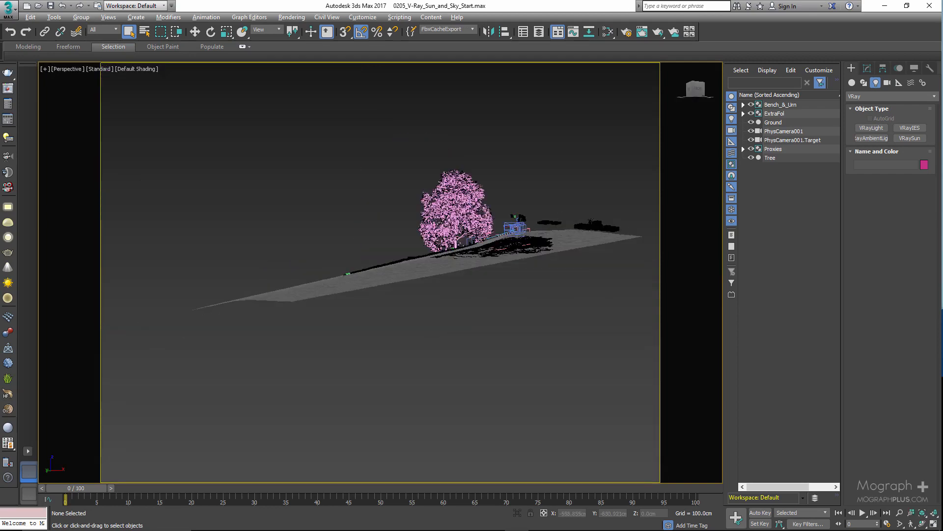
mouse_move(514, 229)
alt+middle_down()
mouse_move(509, 262)
mouse_move(463, 210)
alt+middle_up()
scroll(509, 262, up, 3)
scroll(510, 262, up, 4)
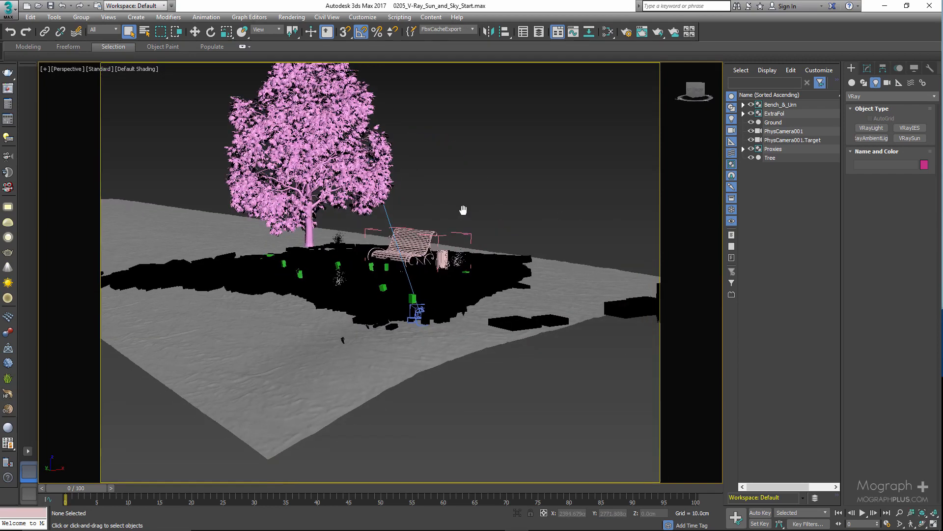
Step: Select the Proxies group and then every object in the scene to inspect them, and clear the selection
click(463, 288)
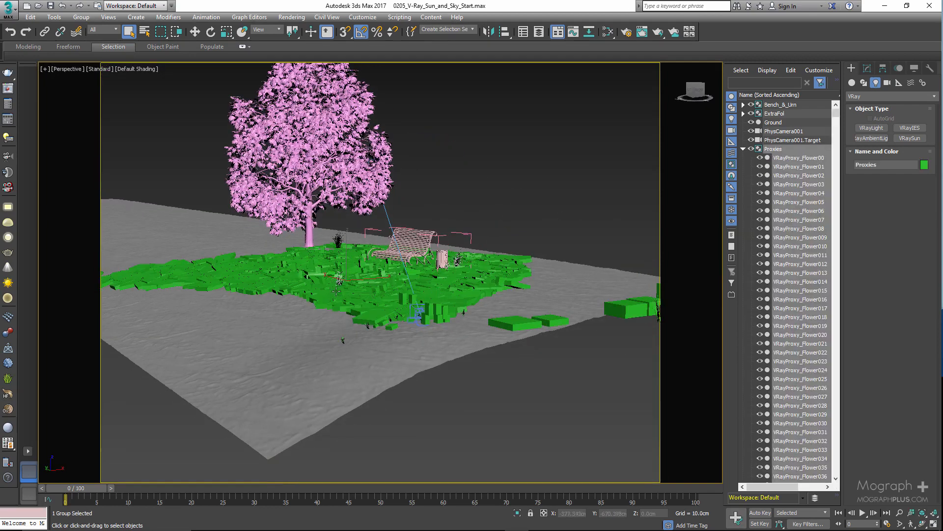
scroll(376, 275, up, 2)
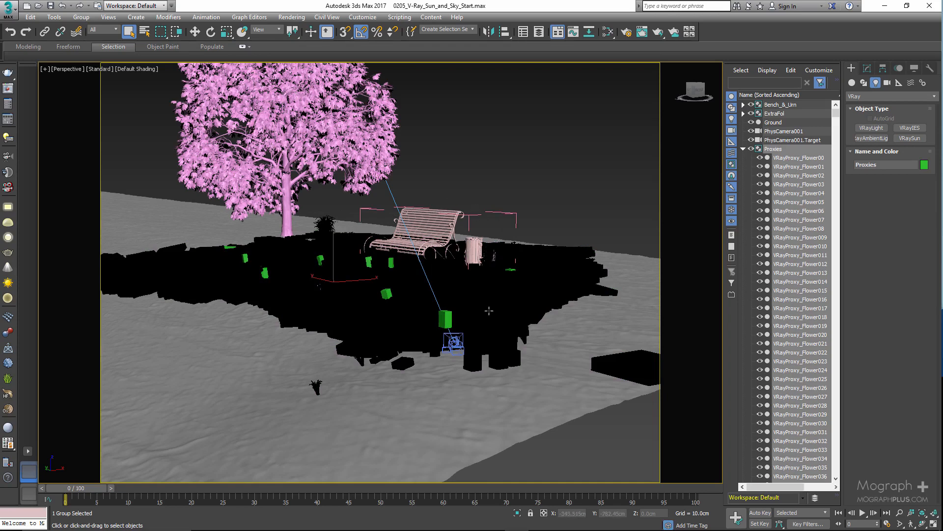
key(ctrl+a)
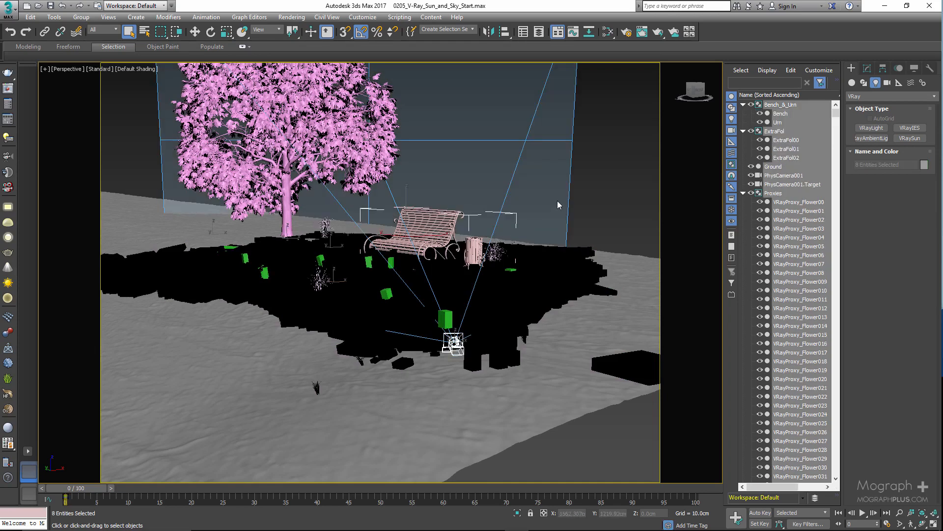
click(584, 212)
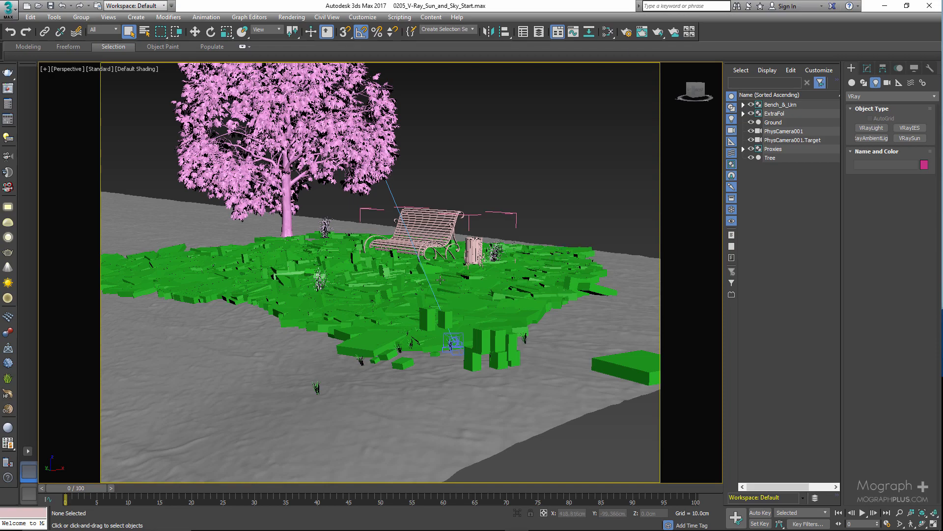
Step: Examine the bench, urn and foliage from a higher angle, and return to the camera view in the four-viewport layout
alt+middle_drag(397, 307, 303, 232)
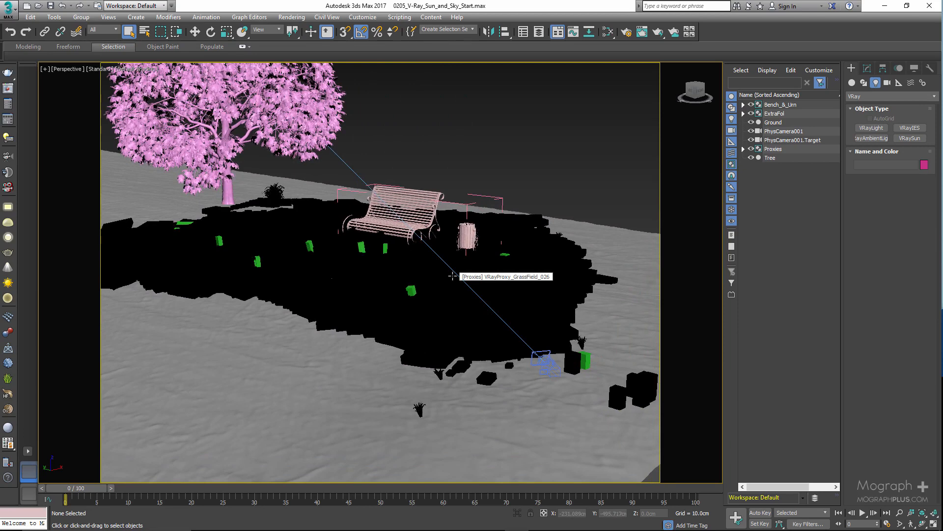
mouse_move(452, 277)
middle_down()
mouse_move(443, 118)
mouse_move(447, 293)
middle_up()
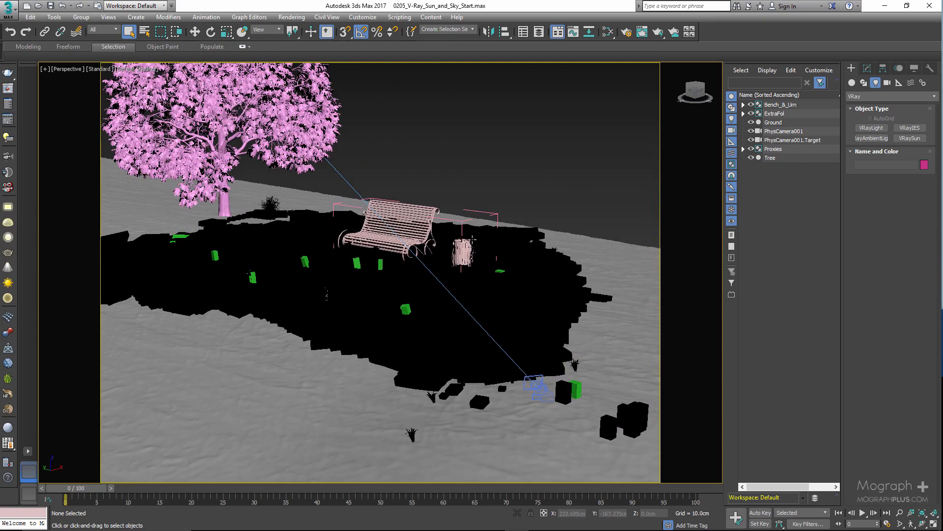
scroll(471, 243, up, 2)
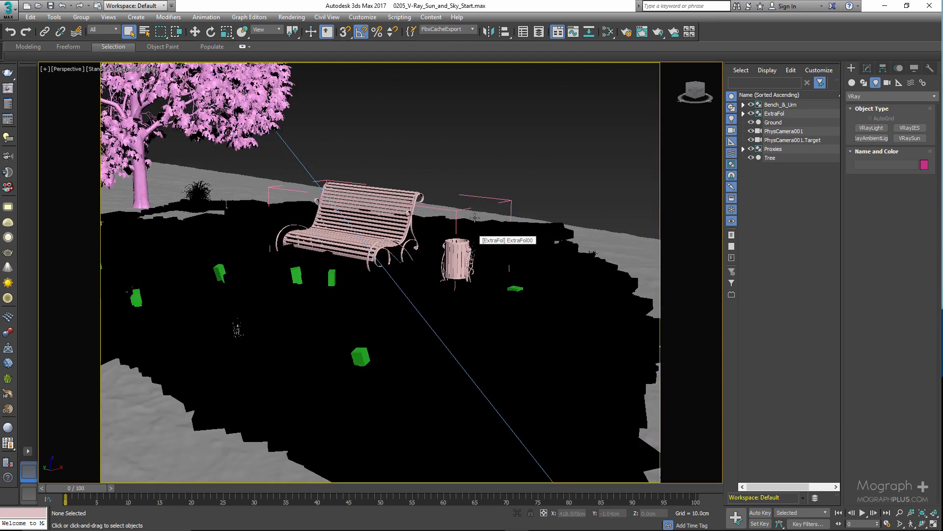
scroll(425, 246, down, 2)
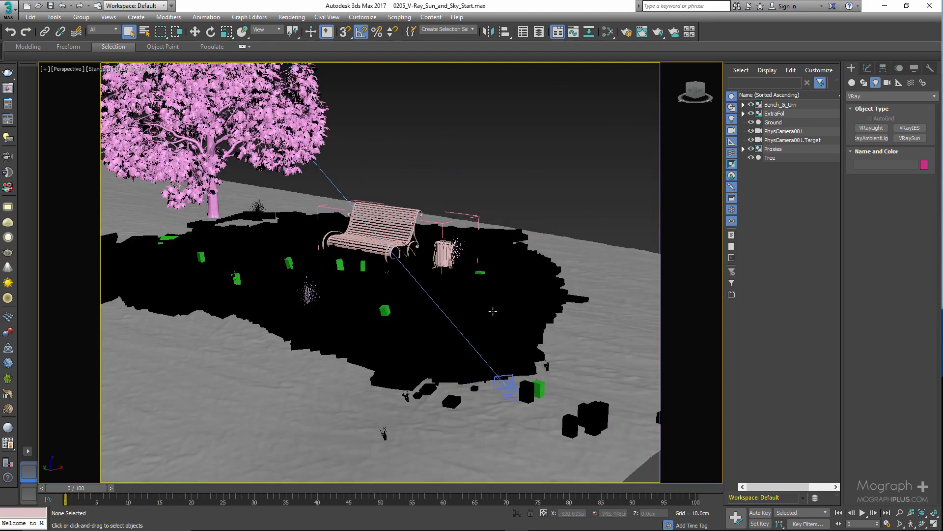
key(c)
key(alt+w)
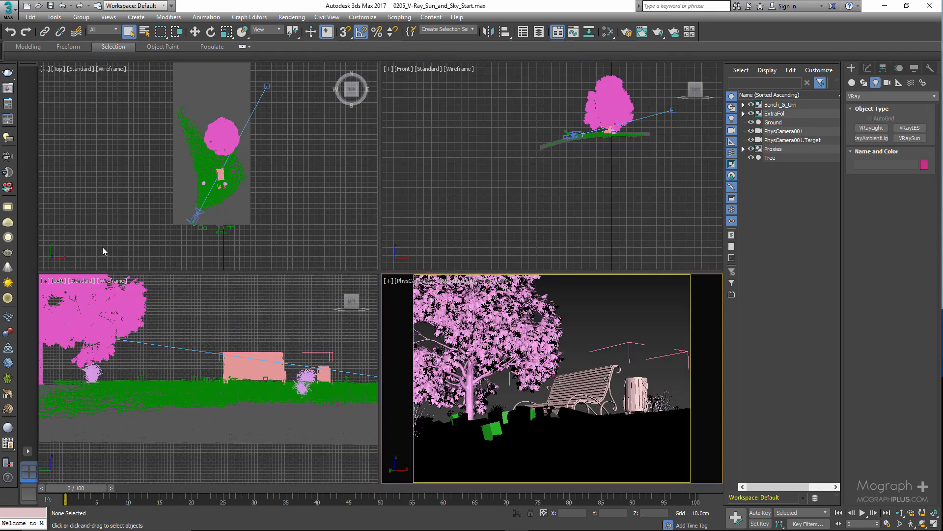
Step: Create a VRaySun in the Top viewport from beside the tree toward the bench, and add the VRaySky environment map
click(7, 283)
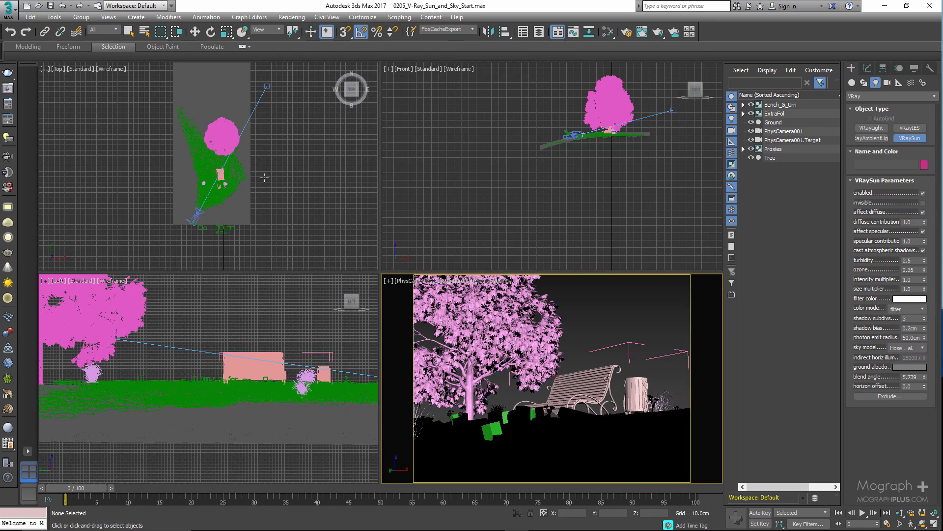
scroll(268, 142, up, 2)
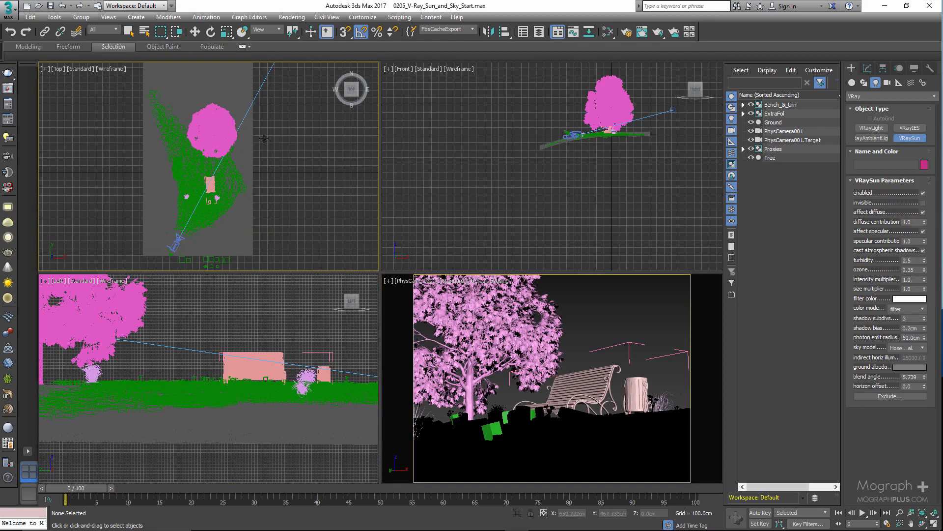
drag(261, 135, 209, 185)
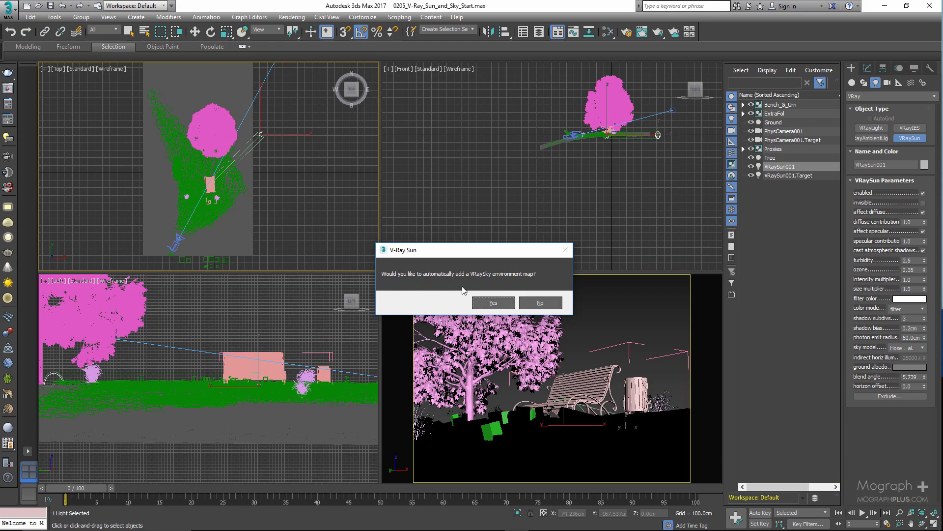
click(492, 302)
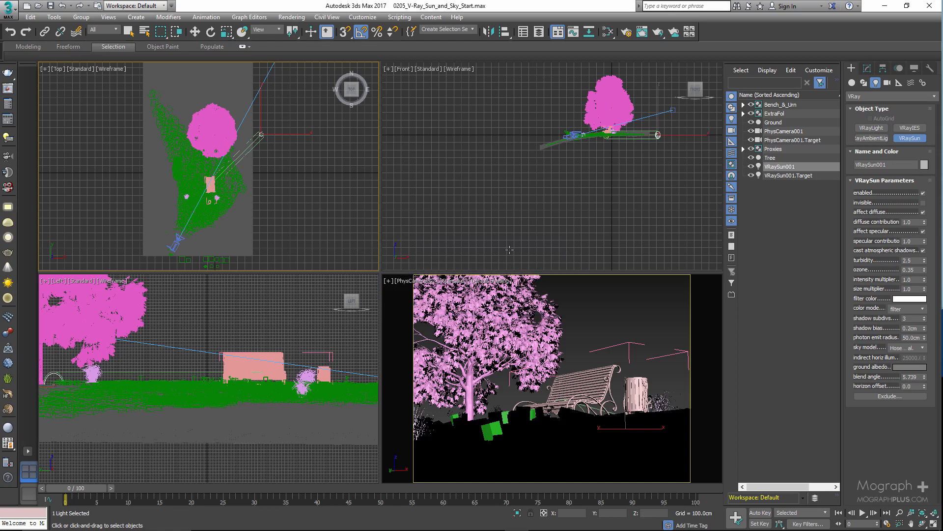
Step: Raise the sun to a height of about 301 cm and shift it in plan to about X 611 cm, Y 523 cm
middle_click(509, 250)
middle_drag(601, 179, 564, 204)
scroll(596, 182, up, 2)
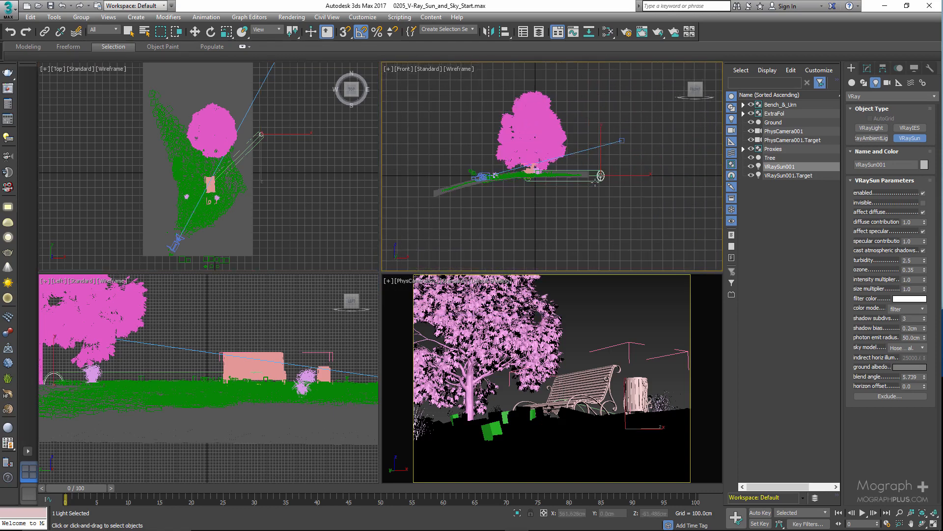
key(w)
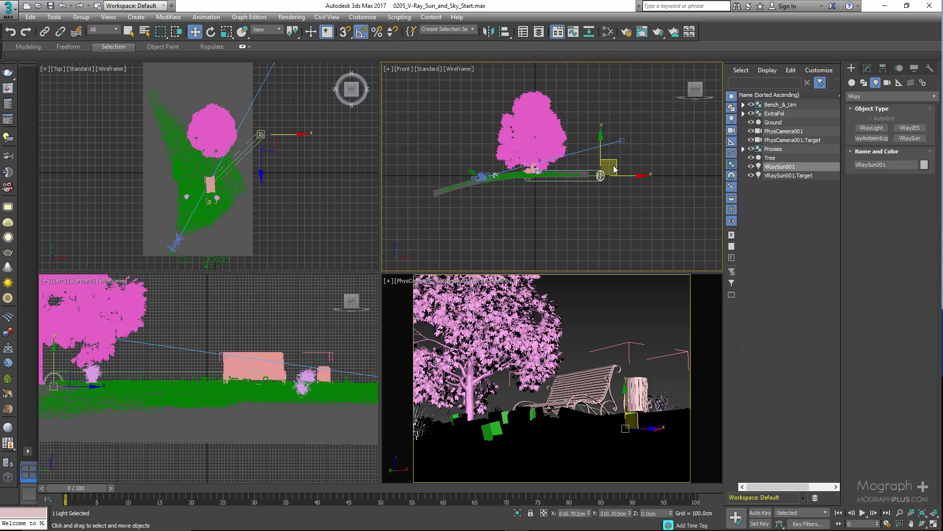
drag(615, 152, 611, 133)
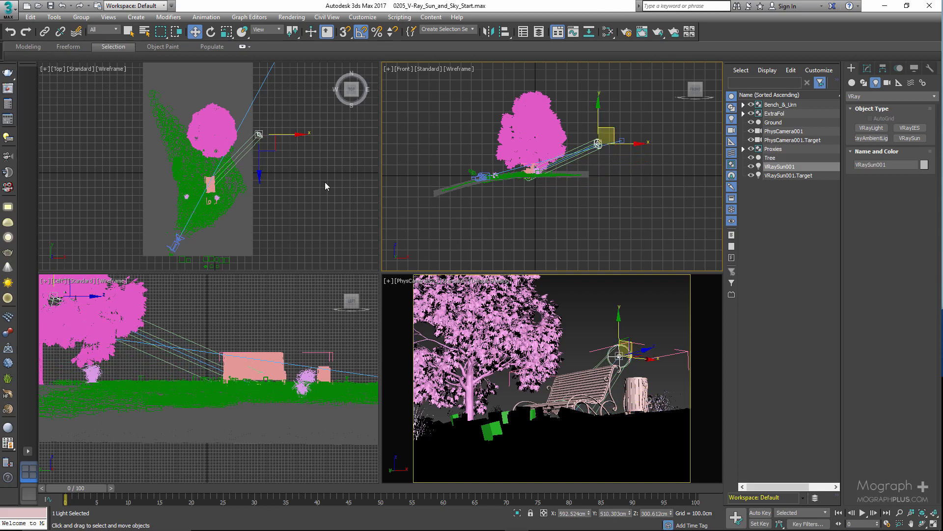
right_click(305, 175)
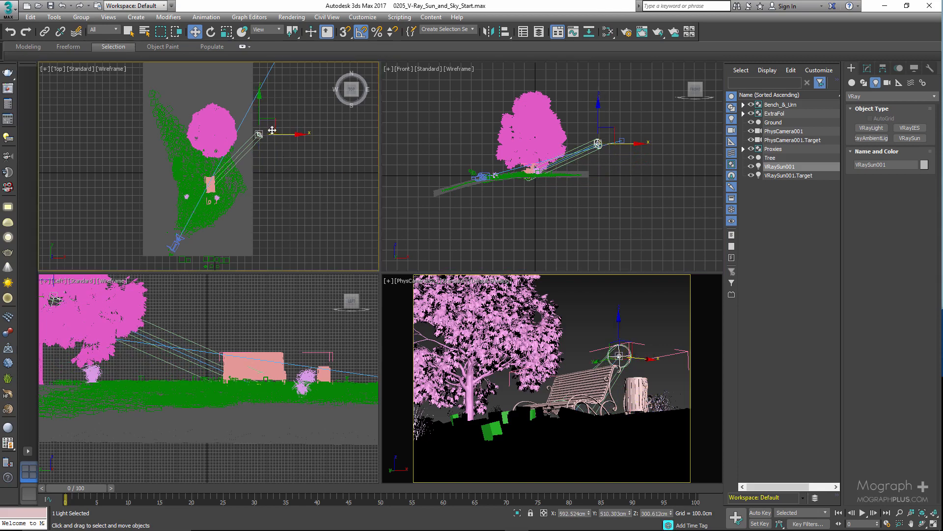
drag(271, 120, 274, 117)
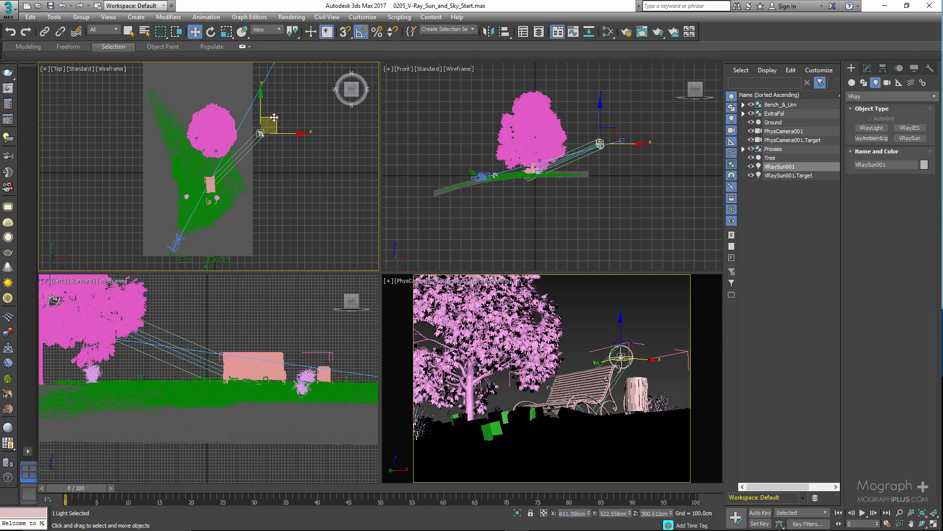
Step: Check the environment settings for the map assigned to the background, and close them
right_click(615, 296)
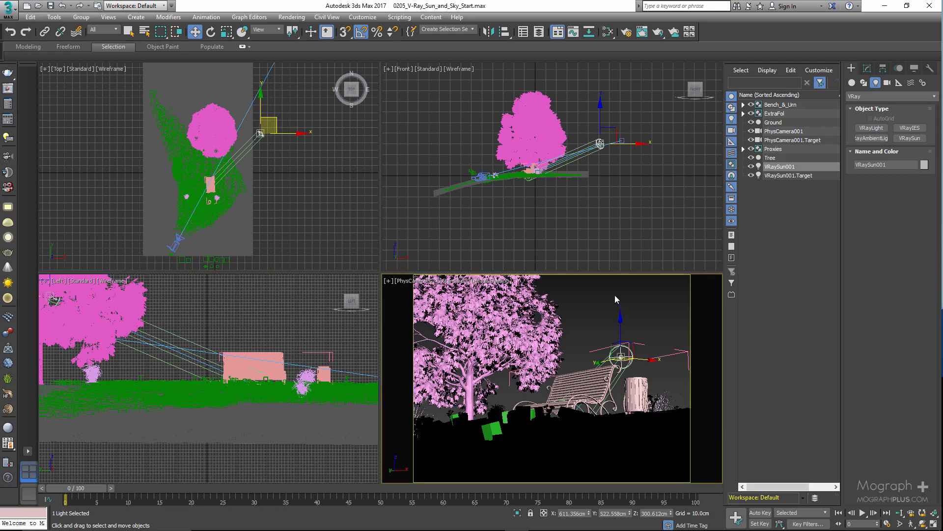
key(8)
drag(601, 90, 454, 88)
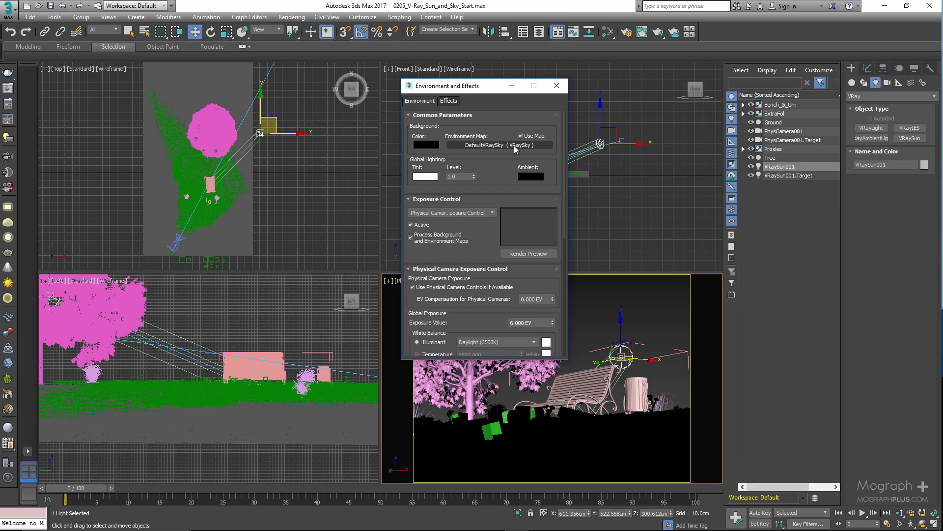
click(557, 86)
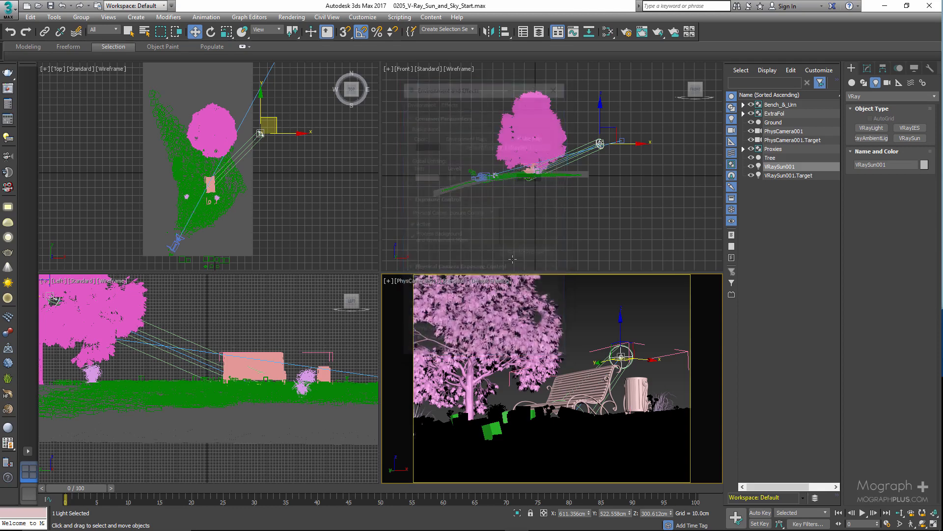
Step: Start an ActiveShade render with V-Ray RT locked to the Quad 4 - PhysCamera001 view, and close the render setup
right_click(576, 297)
click(558, 279)
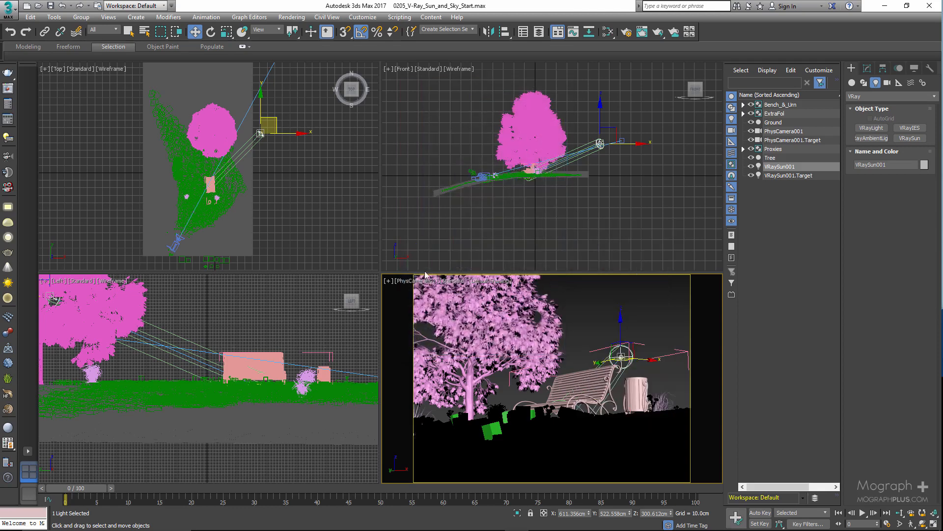
click(10, 104)
drag(460, 31, 381, 42)
click(421, 66)
click(416, 94)
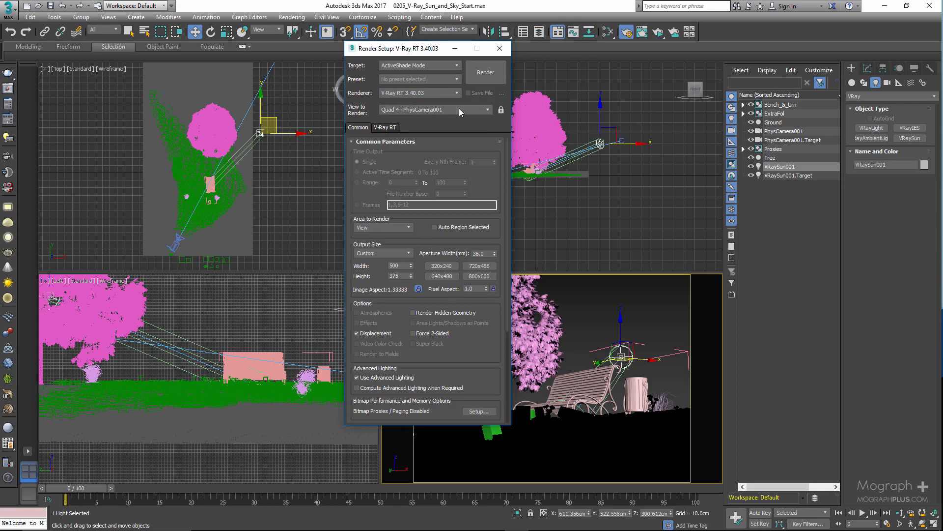
click(501, 109)
click(482, 74)
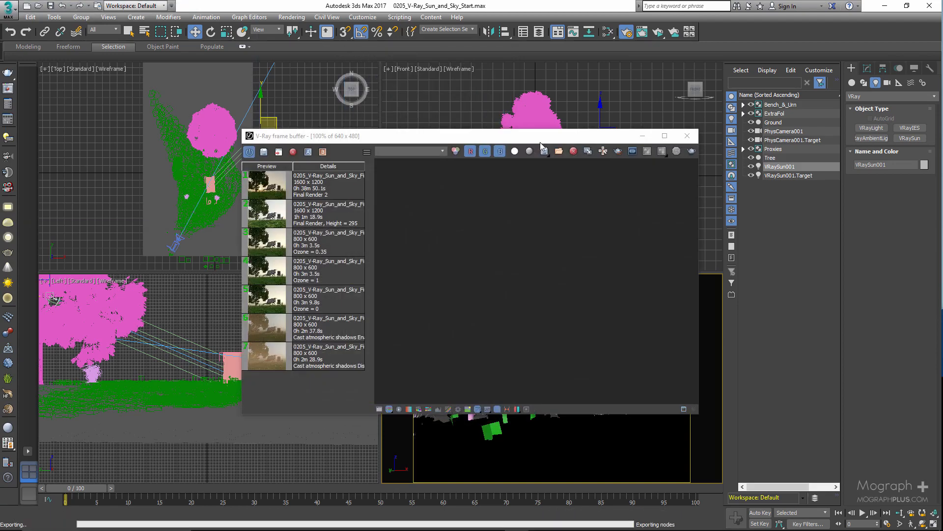
drag(547, 140, 360, 158)
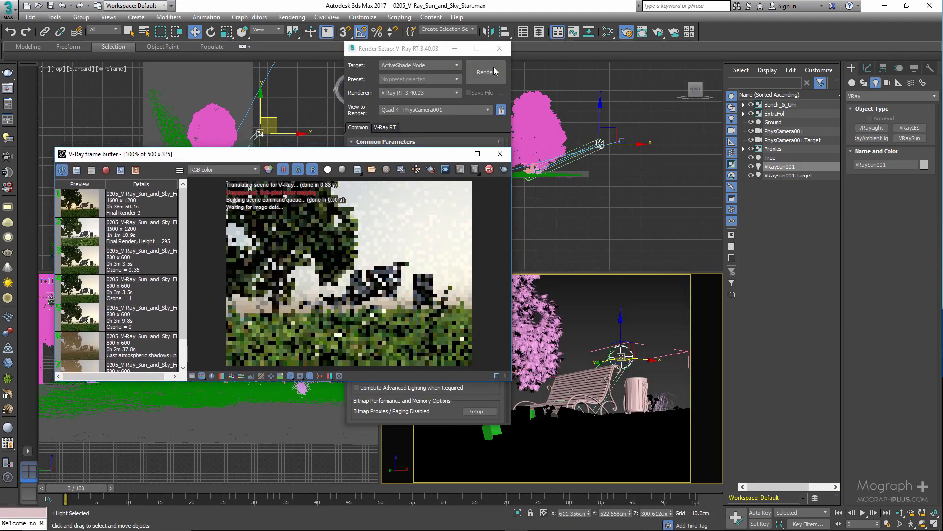
click(506, 47)
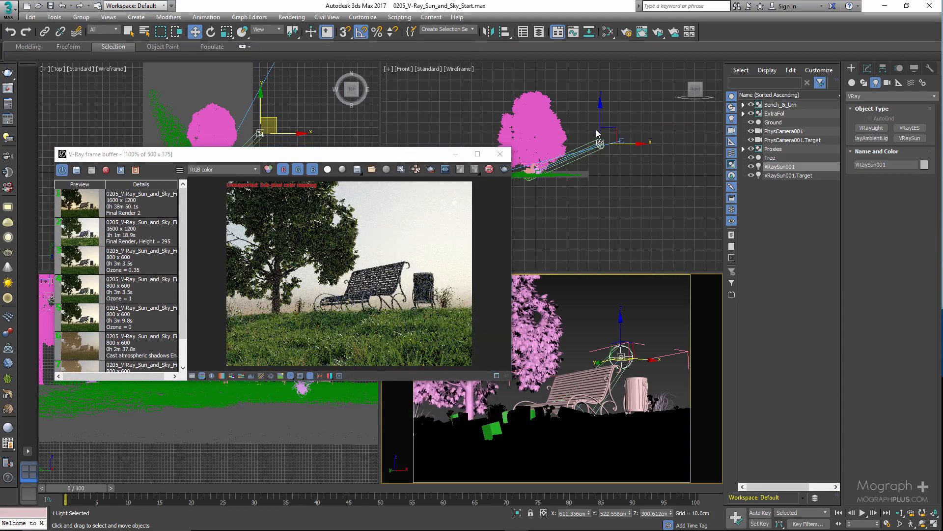
Step: Lower the sun in the Front viewport almost to ground level, to about X 707 cm and Z 4 cm
click(606, 137)
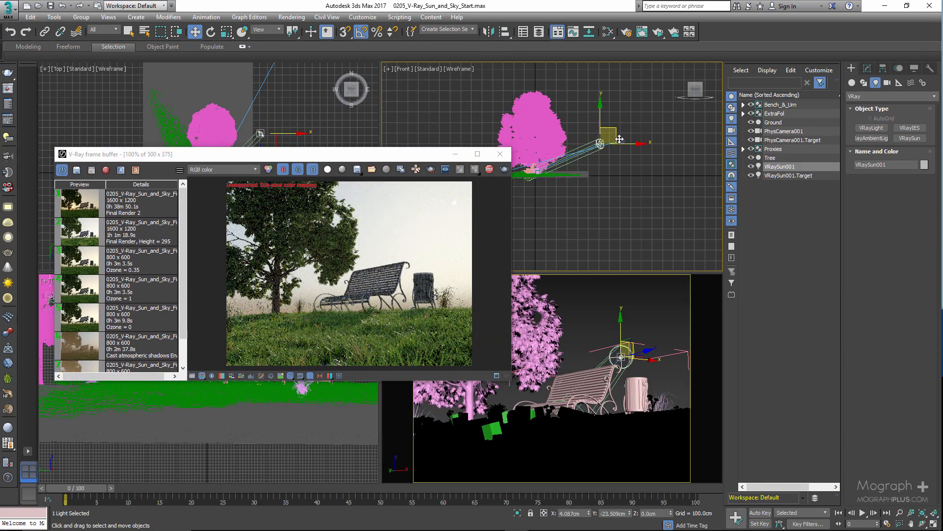
drag(606, 137, 624, 157)
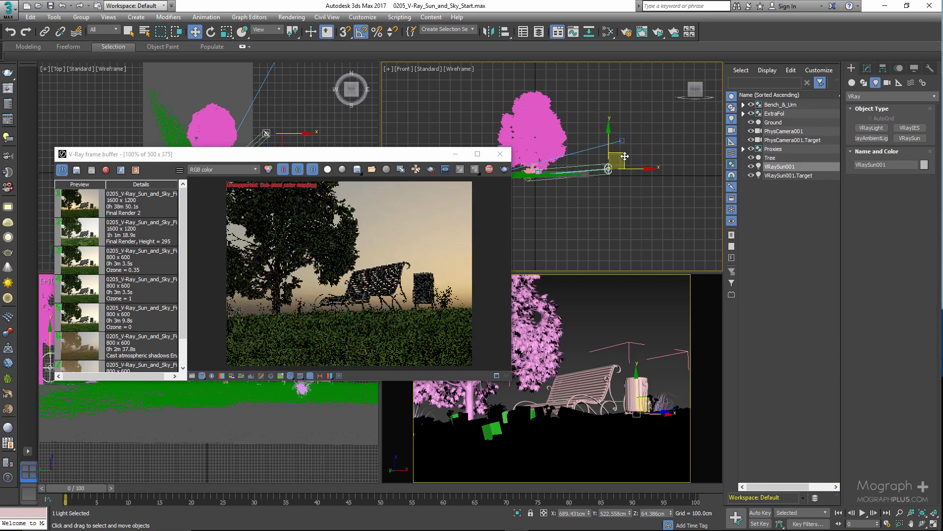
drag(624, 157, 627, 162)
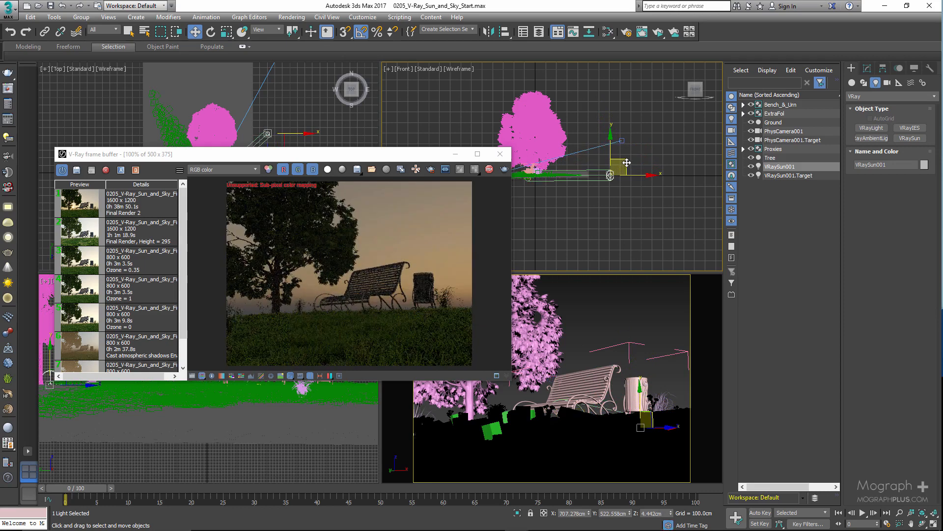
Step: Raise the sun to about Z 860 cm, lower it to about Z 256 cm, and shift it in plan to about X 795 cm, Y 775 cm
drag(628, 163, 583, 71)
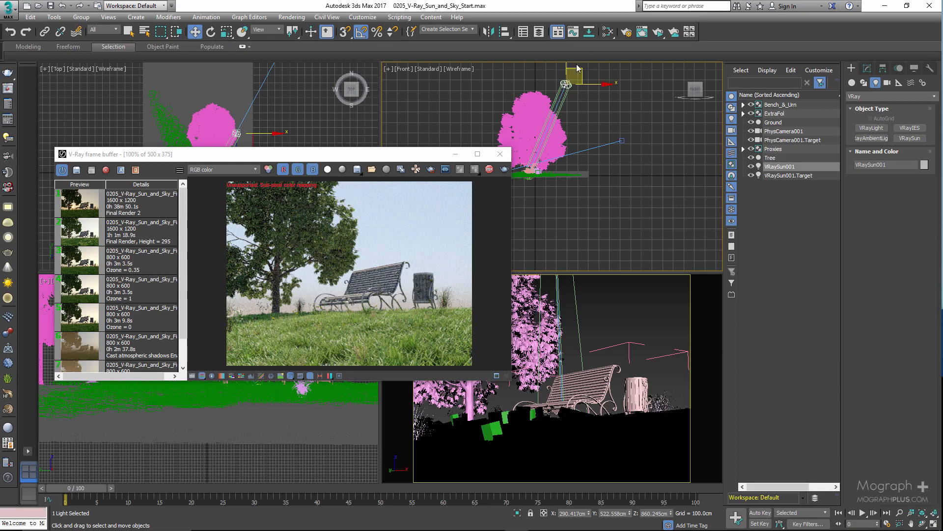
drag(577, 68, 635, 136)
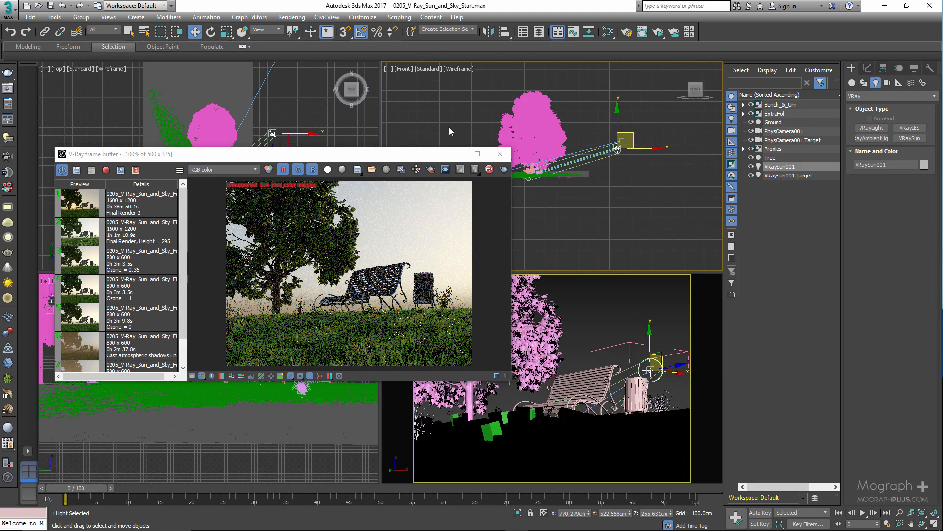
right_click(321, 129)
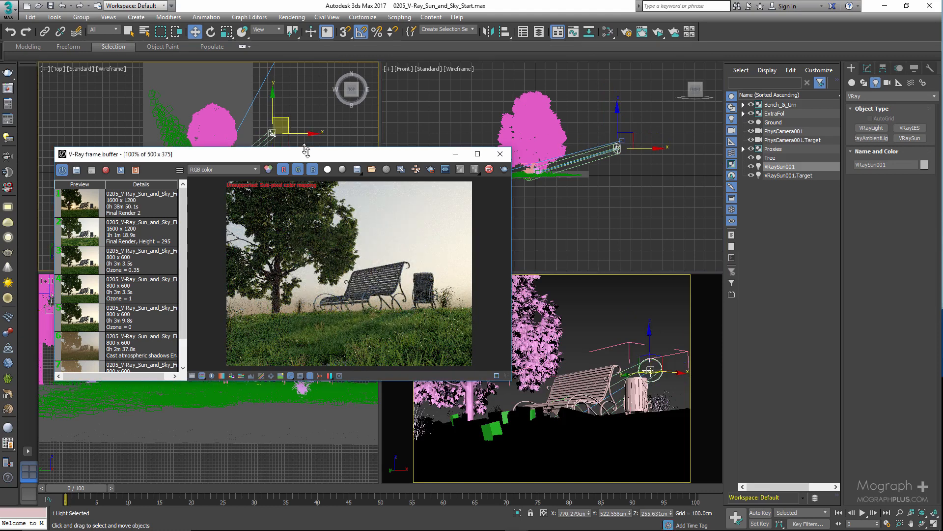
drag(304, 148, 304, 173)
drag(286, 120, 254, 90)
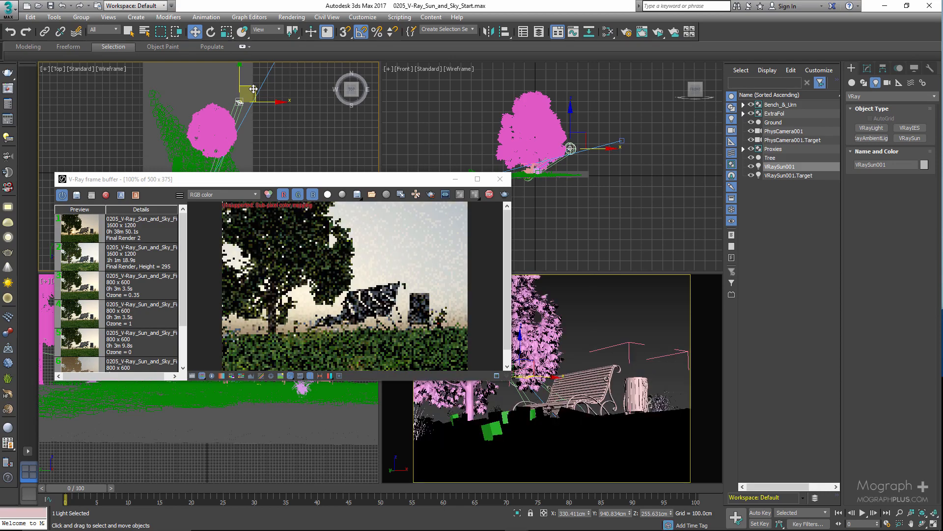
drag(253, 89, 289, 101)
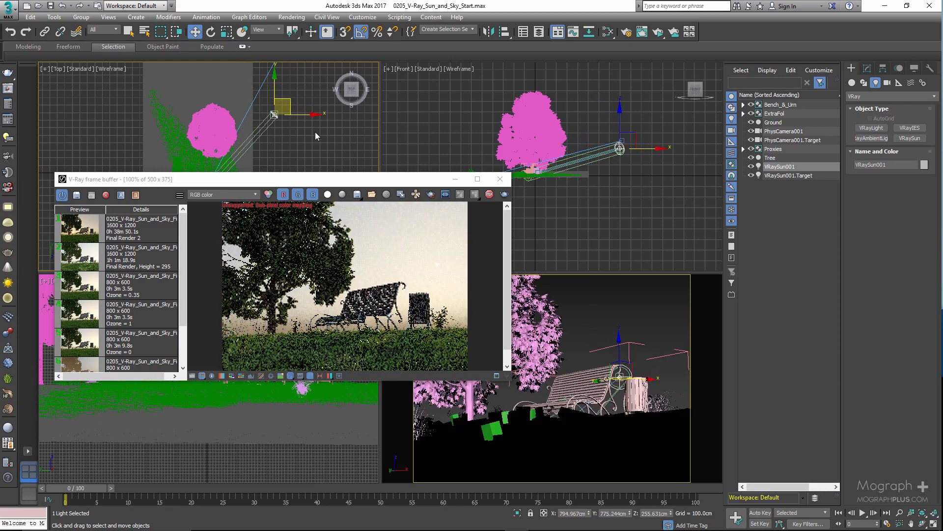
Step: Hide the render history in the V-Ray frame buffer and move the window so it overlaps the viewports less
drag(361, 181, 369, 104)
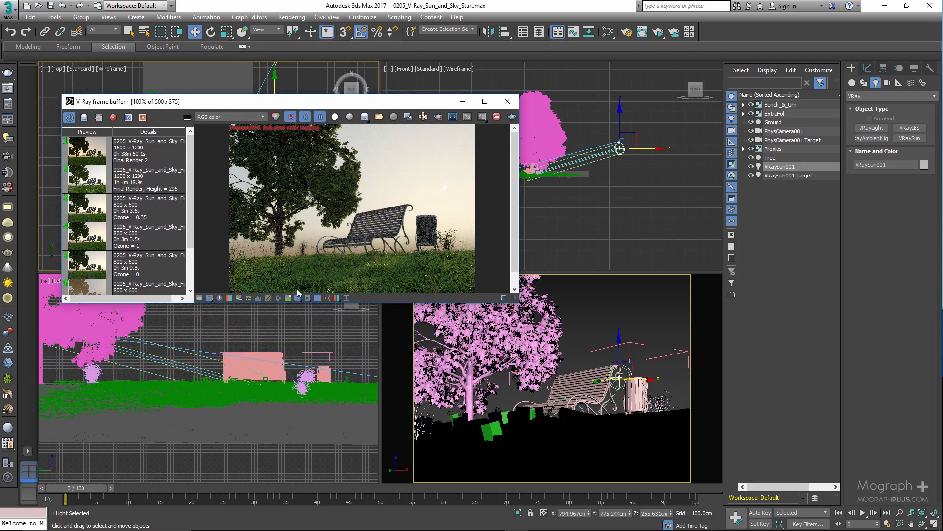
click(318, 297)
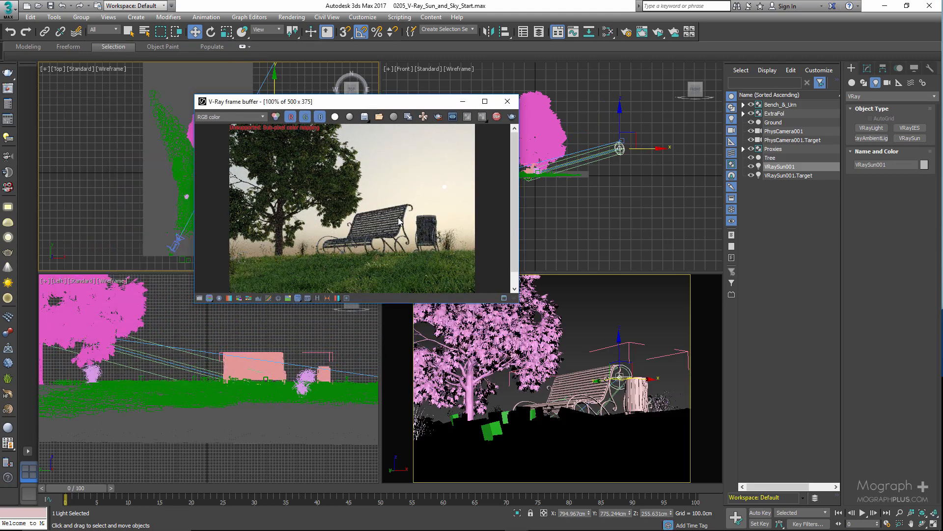
drag(415, 102, 391, 95)
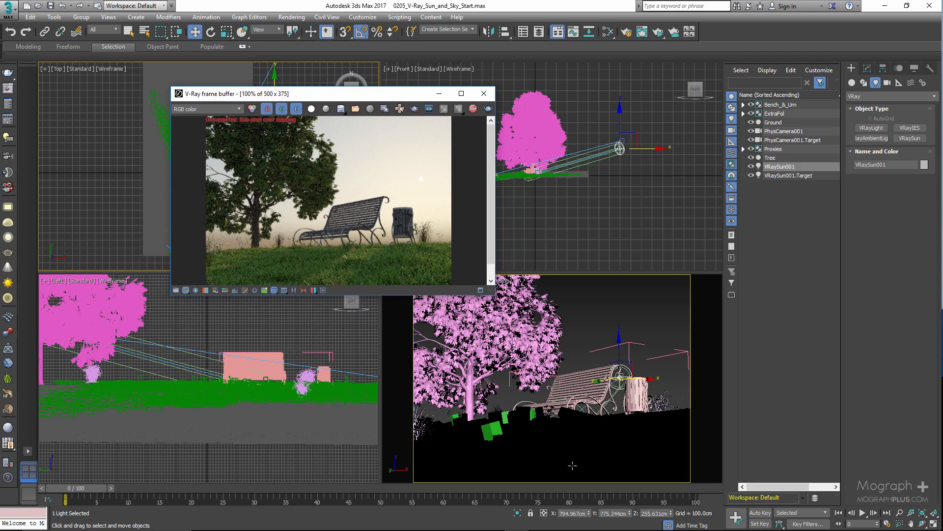
Step: Set the V-Ray sun's position to exactly X 687 cm, Y 652 cm, Z 295 cm
double_click(573, 514)
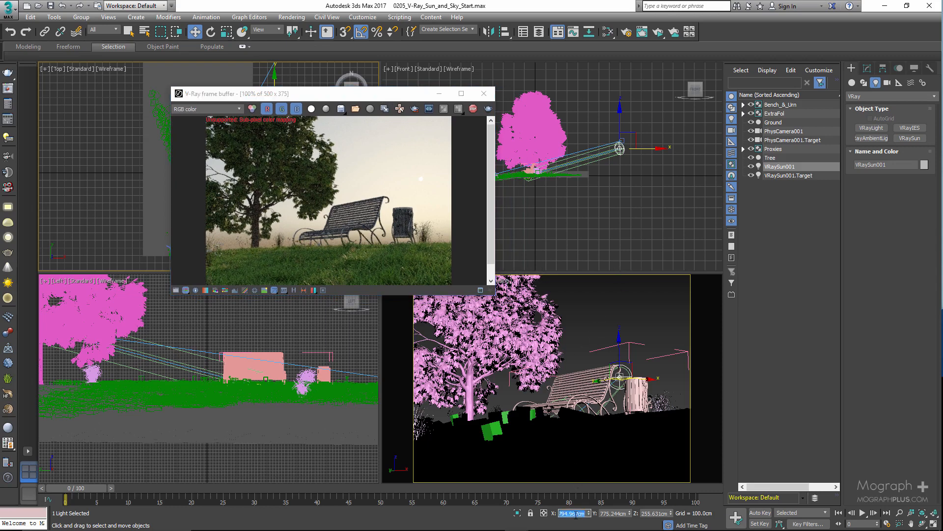
text(687)
key(Return)
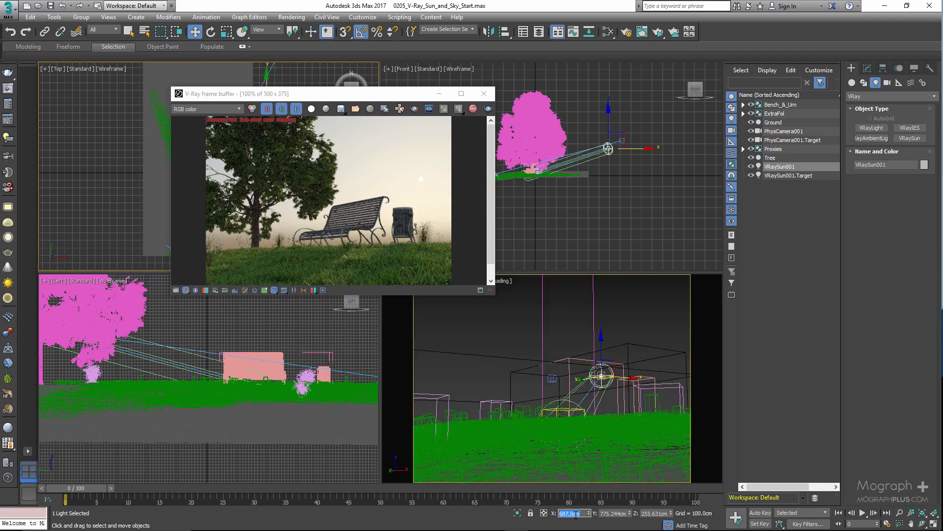
double_click(605, 513)
text(652)
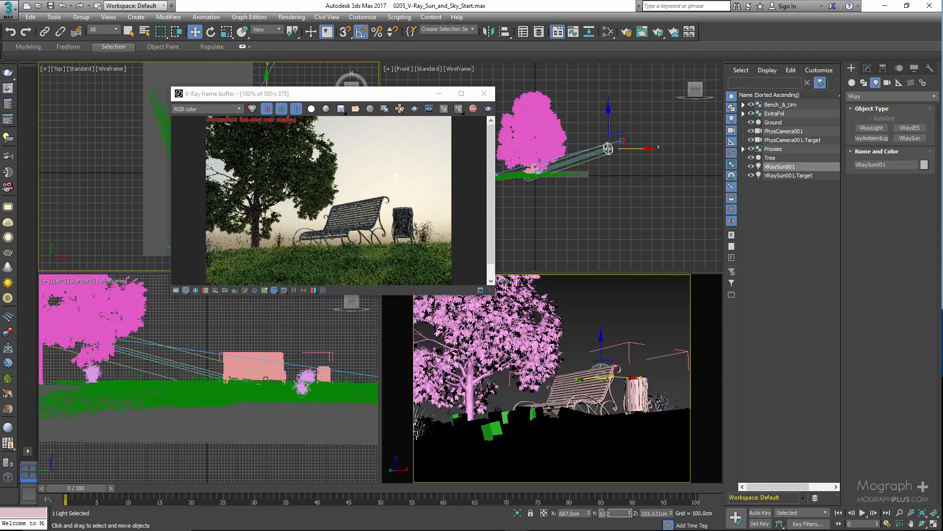
key(Return)
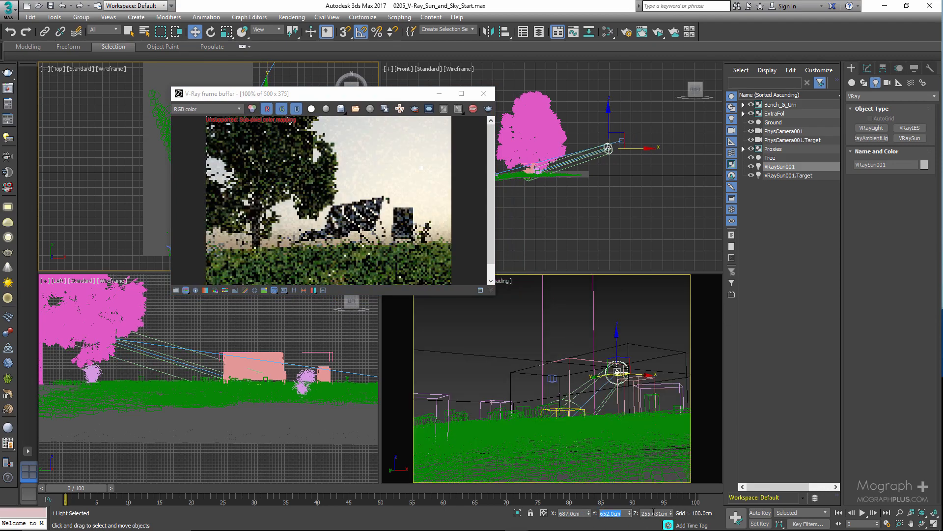
double_click(649, 513)
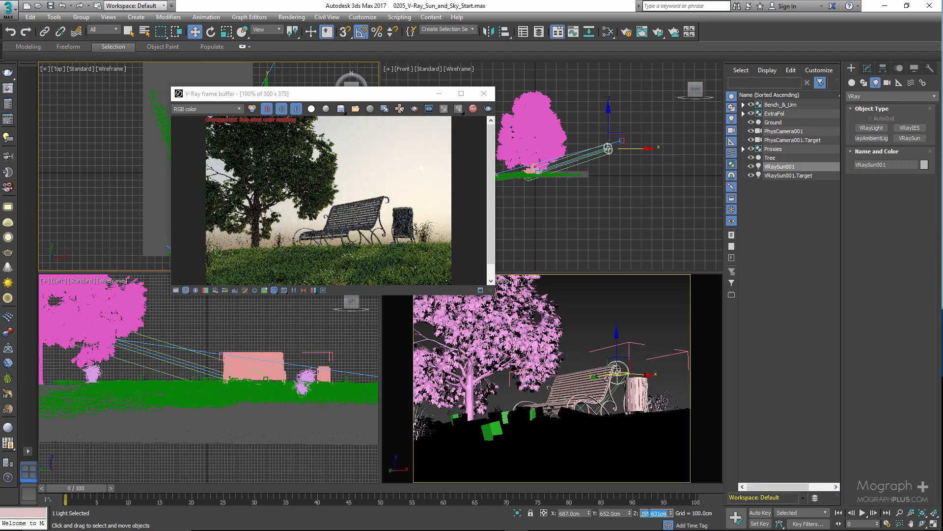
text(295)
key(Return)
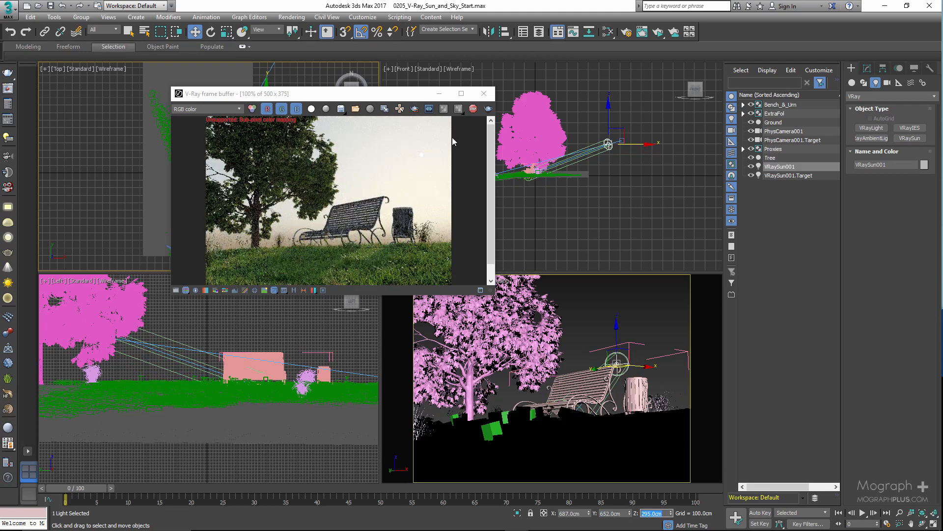
Step: Show the V-Ray sun's parameters and switch its enabled option off and back on to compare the render with and without sunlight
drag(320, 93, 375, 97)
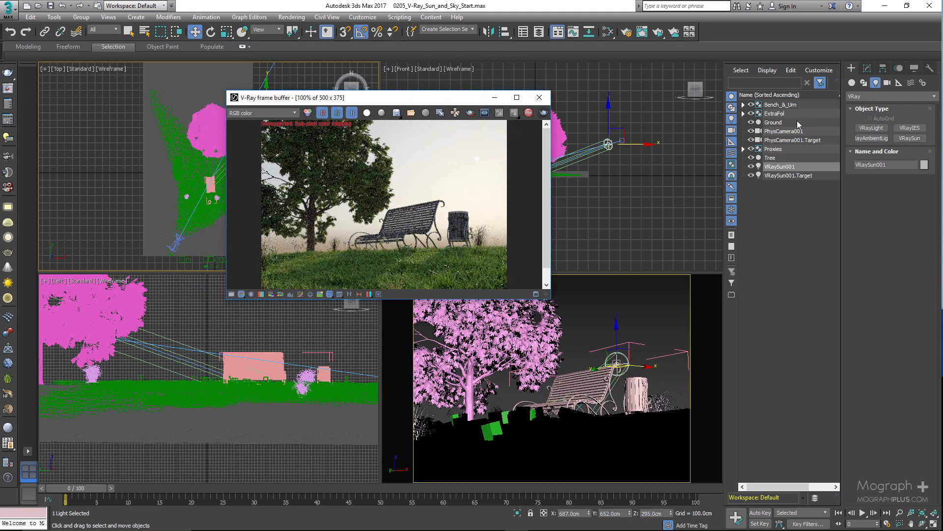
click(867, 69)
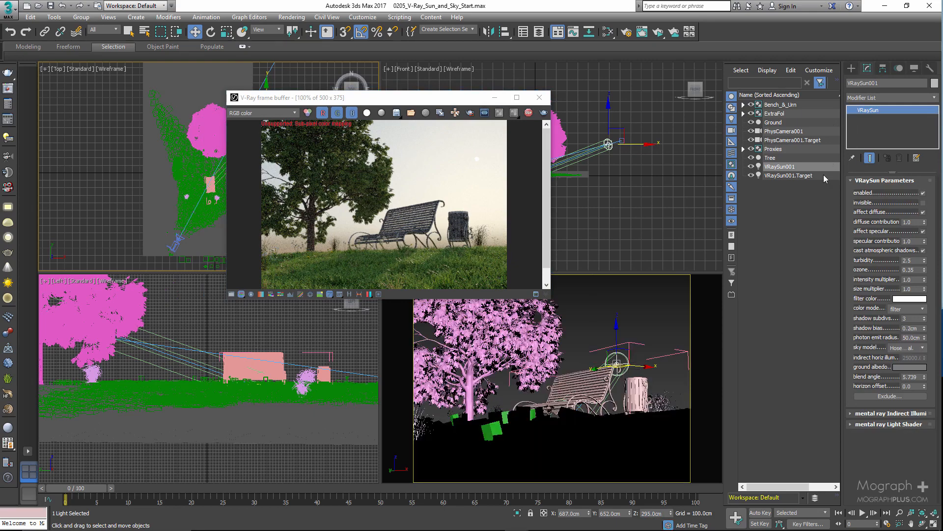
click(924, 194)
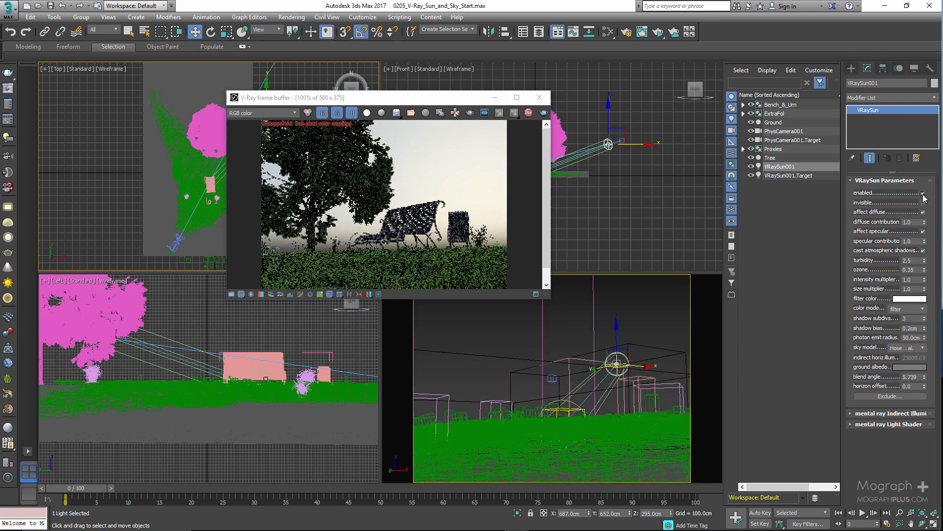
click(924, 194)
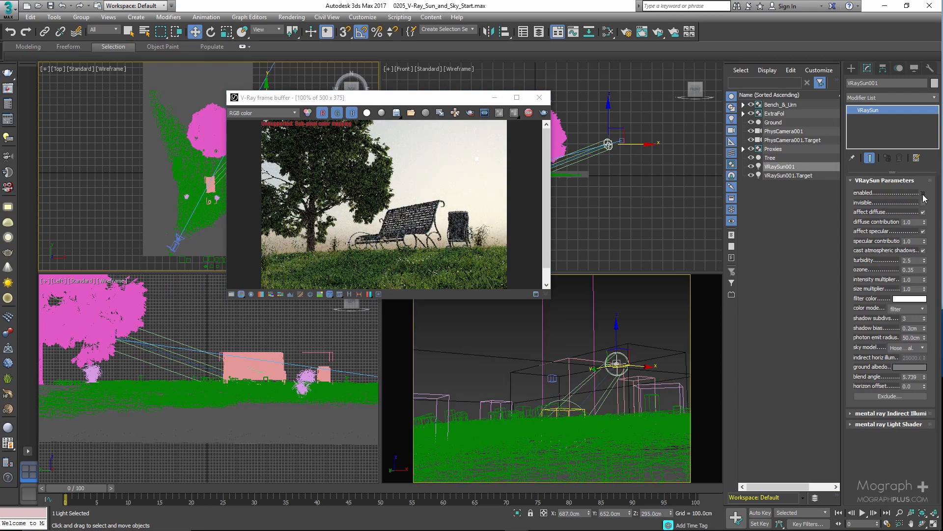
click(923, 194)
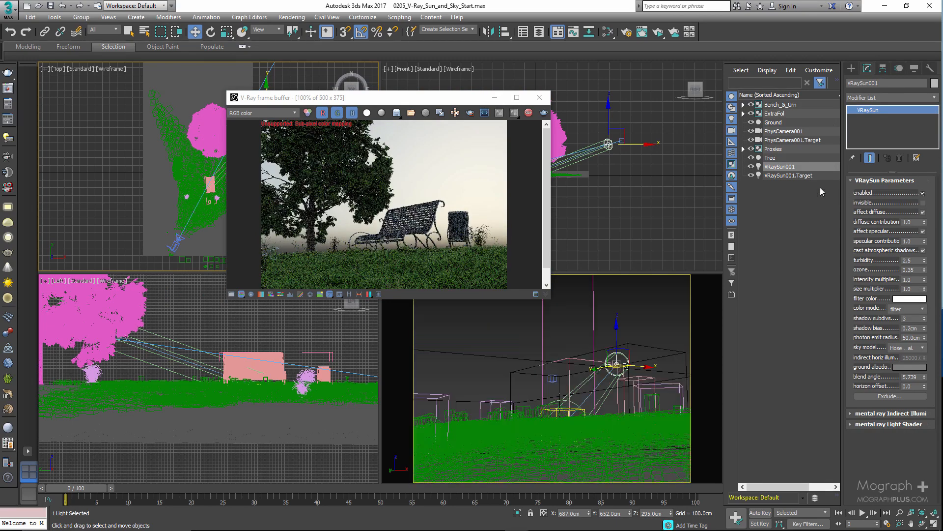
scroll(478, 167, up, 1)
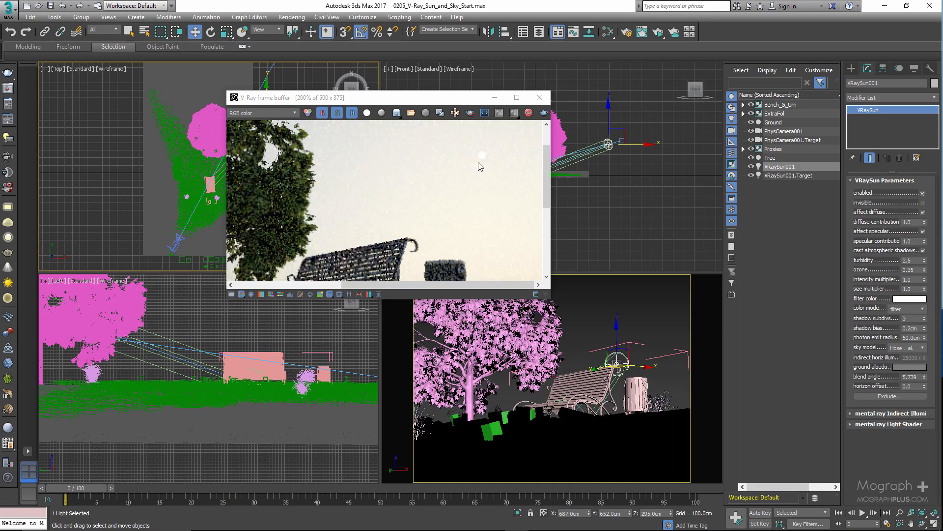
scroll(477, 166, down, 1)
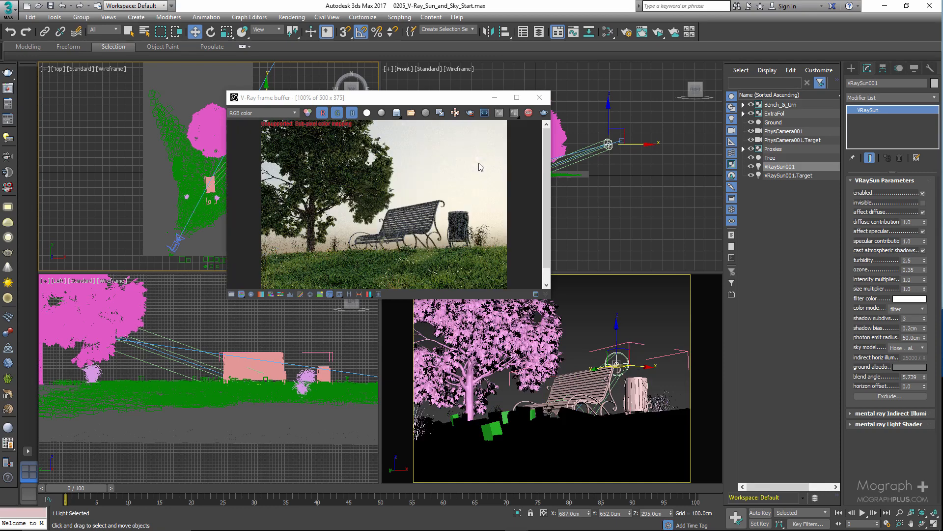
click(923, 194)
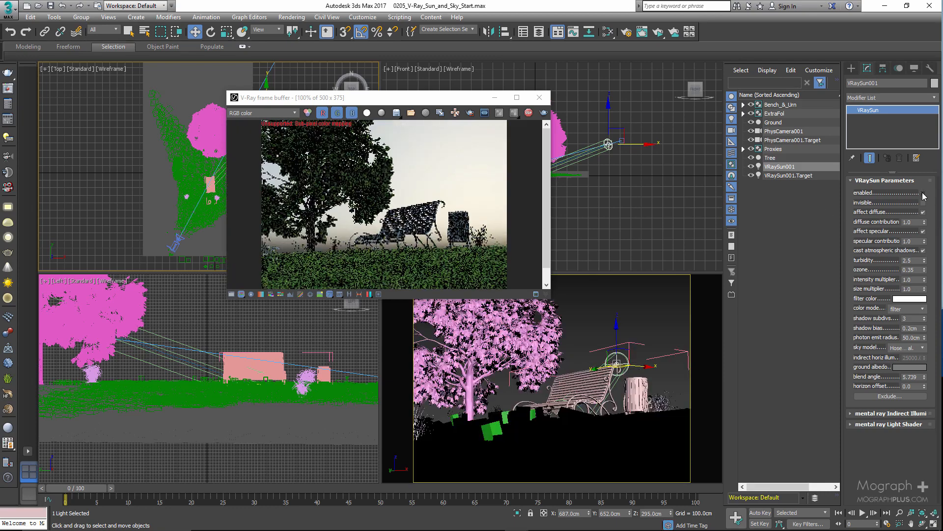
click(923, 194)
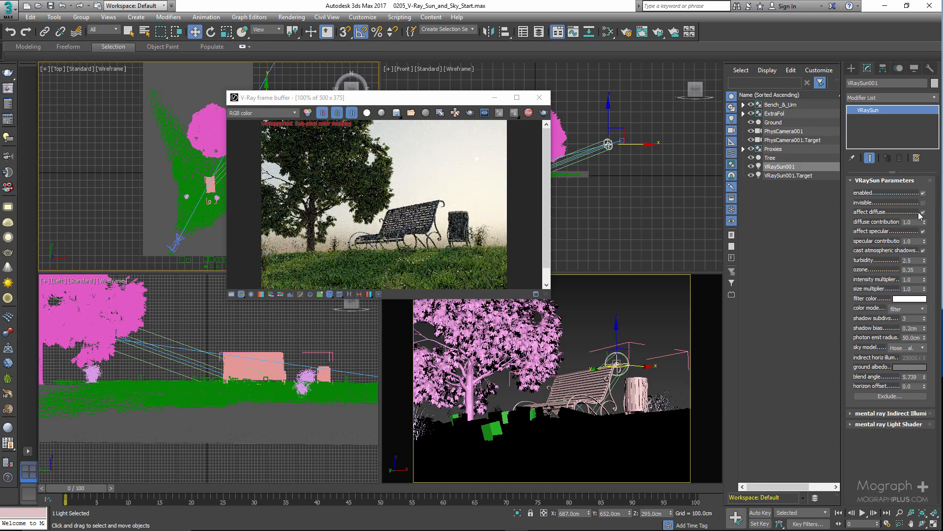
Step: Inspect the sun disc in the render and toggle the sun's invisible option on and back off
scroll(501, 165, up, 1)
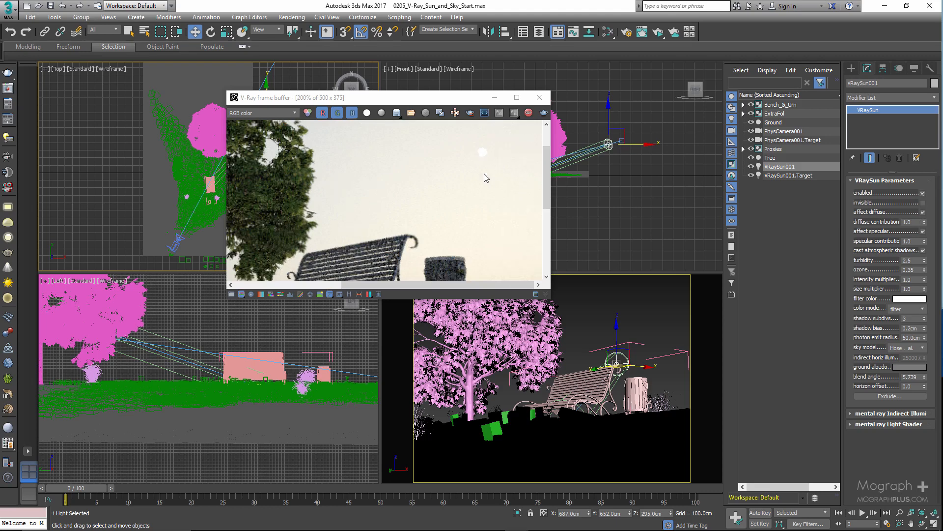
scroll(485, 176, down, 1)
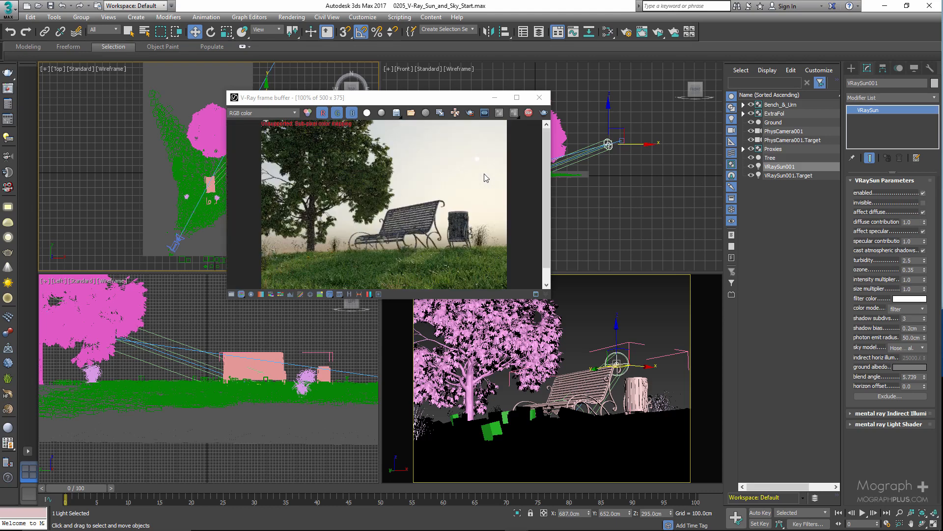
click(923, 205)
click(924, 202)
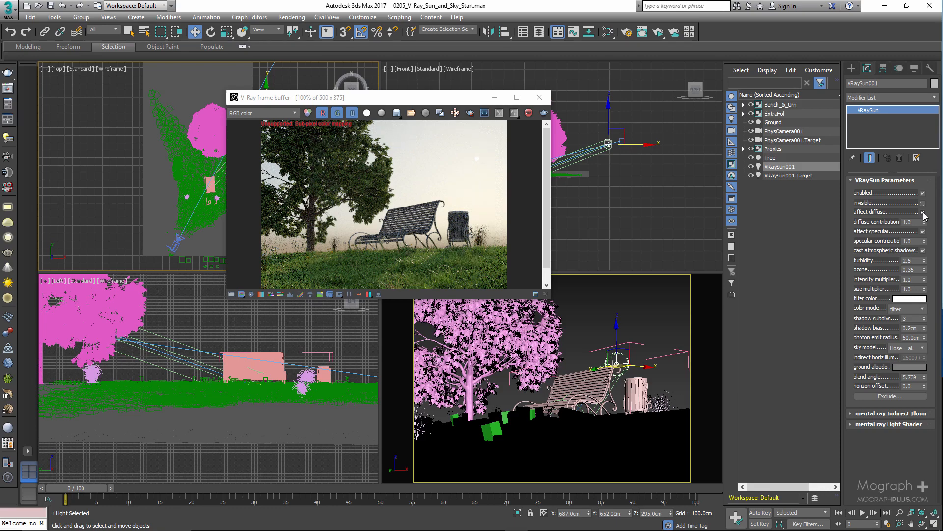
Step: Turn the sun's affect diffuse option off and back on, and inspect the bench closely in the render
click(924, 214)
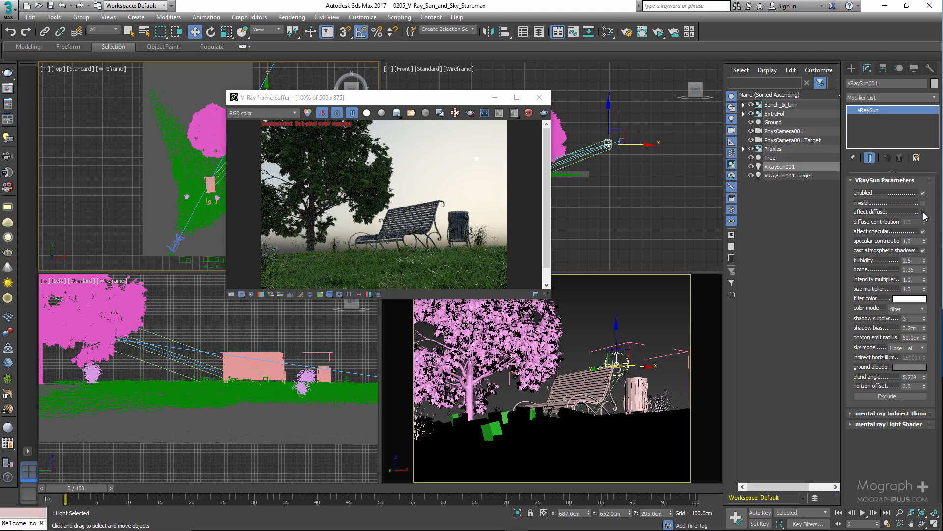
click(924, 214)
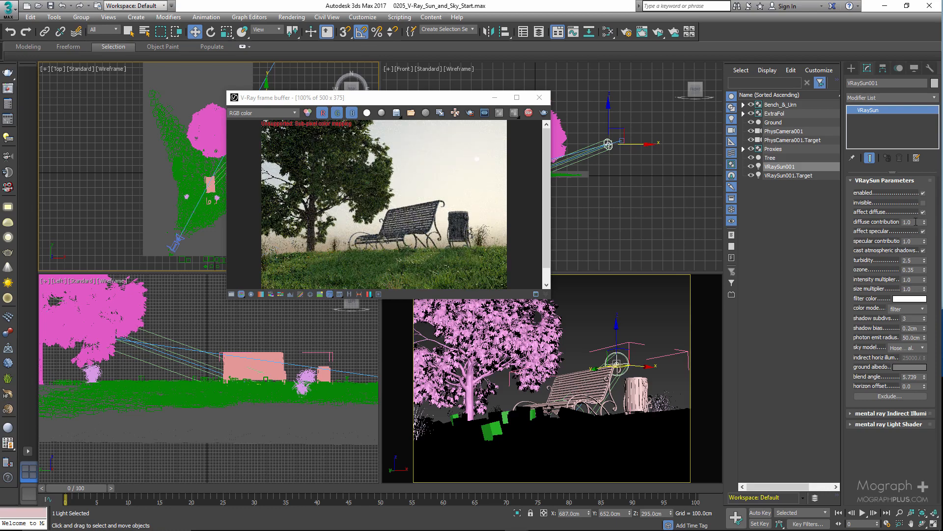
scroll(435, 267, up, 1)
middle_drag(434, 267, 432, 205)
scroll(432, 206, down, 1)
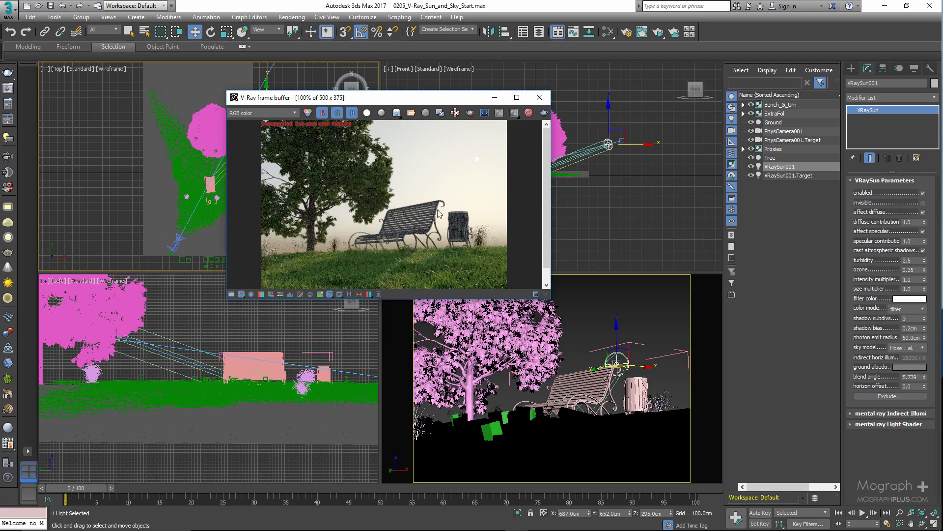
Step: Try a specular contribution of 0 and a low non-zero value for the sun, and restore it to 1.0
click(907, 241)
key(Return)
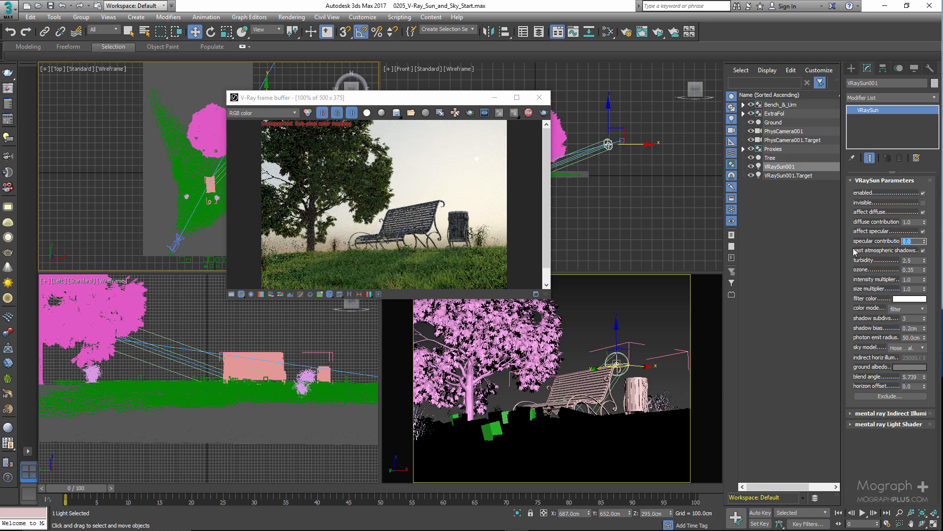
text(1)
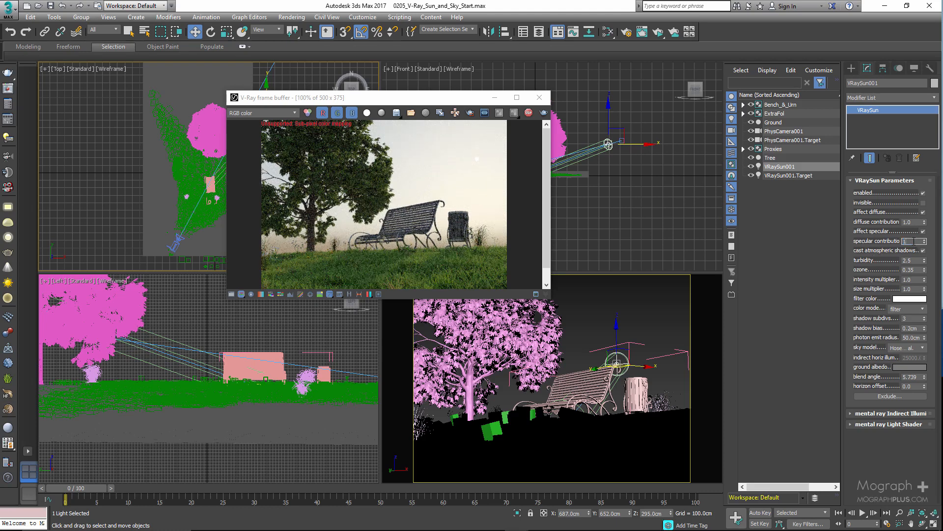
key(Return)
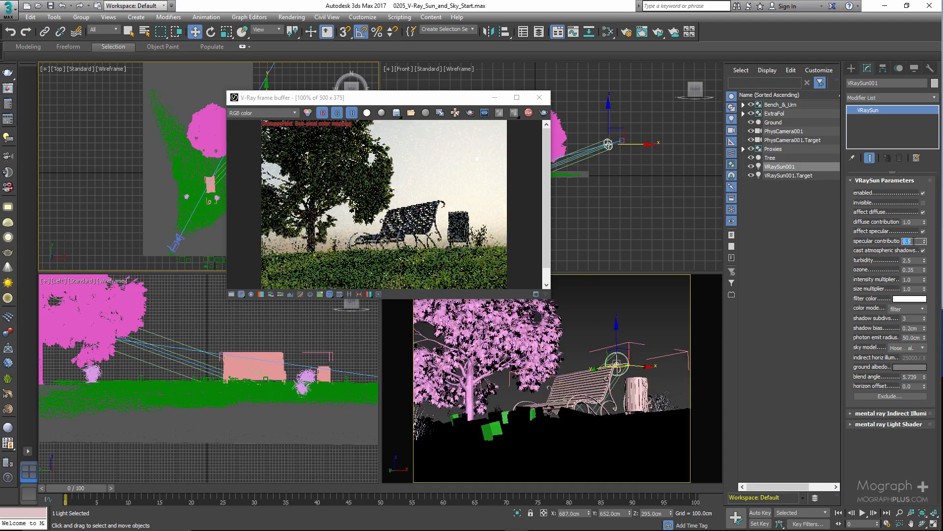
text(1)
key(Return)
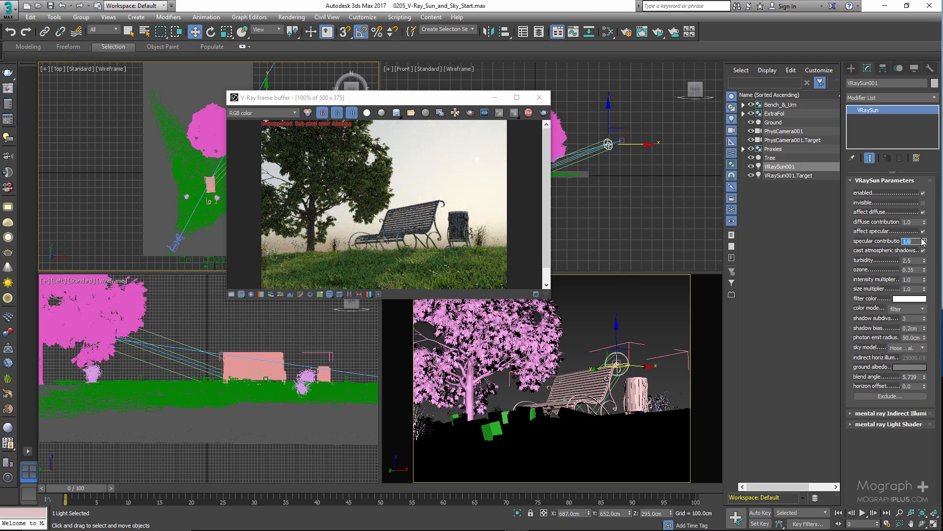
Step: Try a diffuse contribution of 0.0 for the sun and restore it to 1.0
click(913, 221)
key(Return)
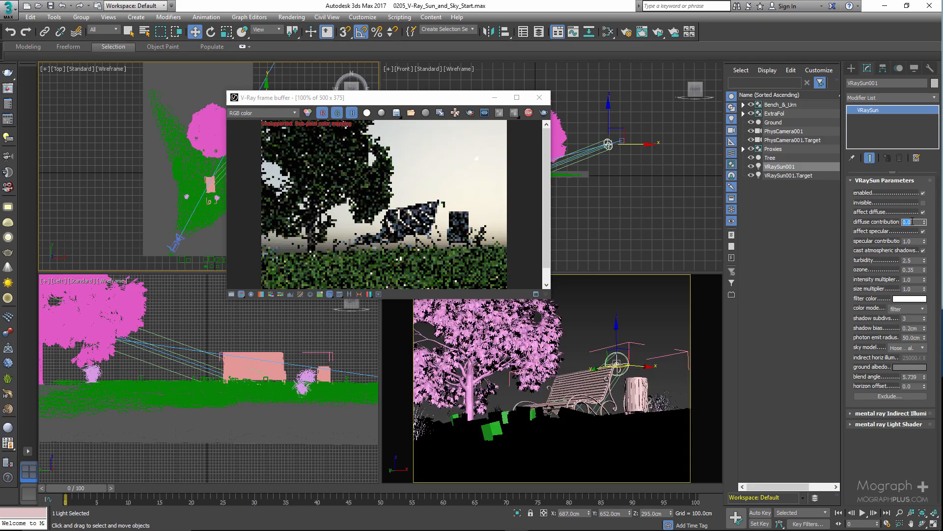
text(1)
key(Return)
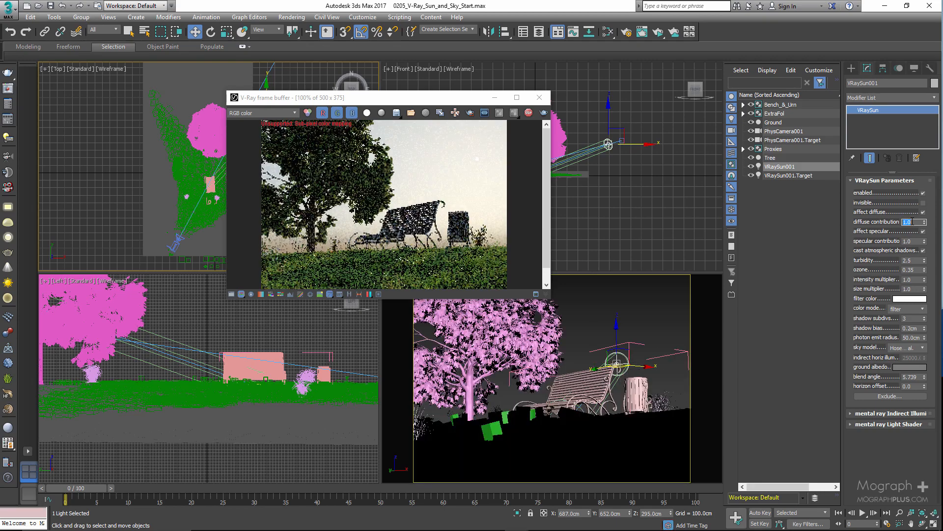
Step: Turn the sun's affect specular option off, inspect the grass and bench closely in the render, and turn it back on
click(923, 231)
scroll(444, 276, up, 1)
middle_drag(422, 232, 390, 170)
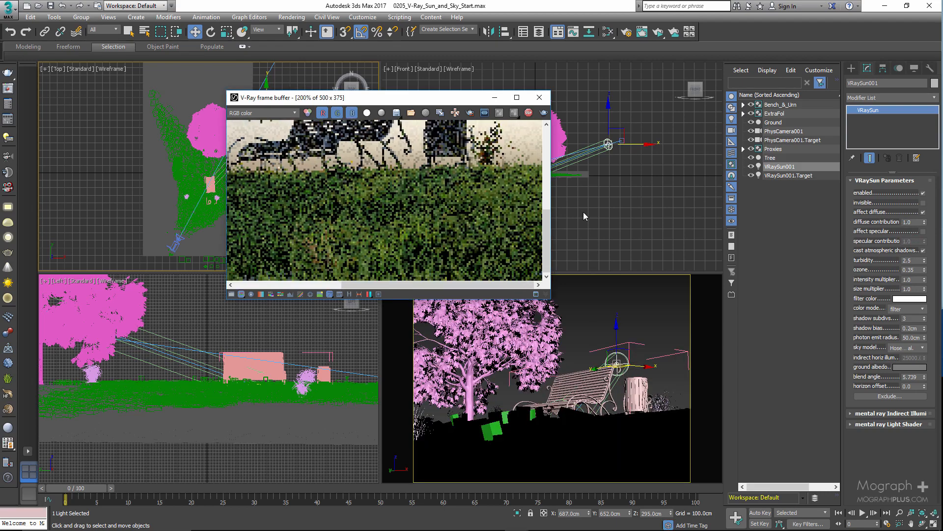
click(922, 233)
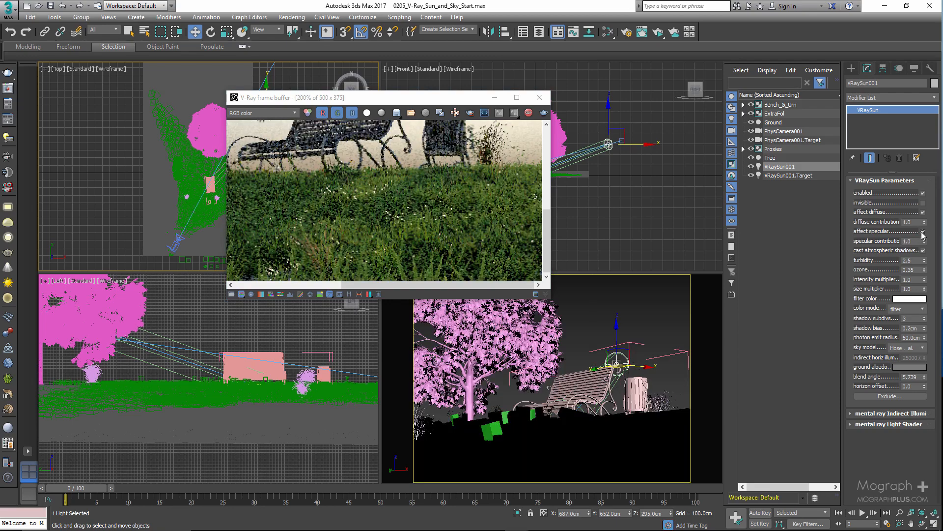
double_click(400, 225)
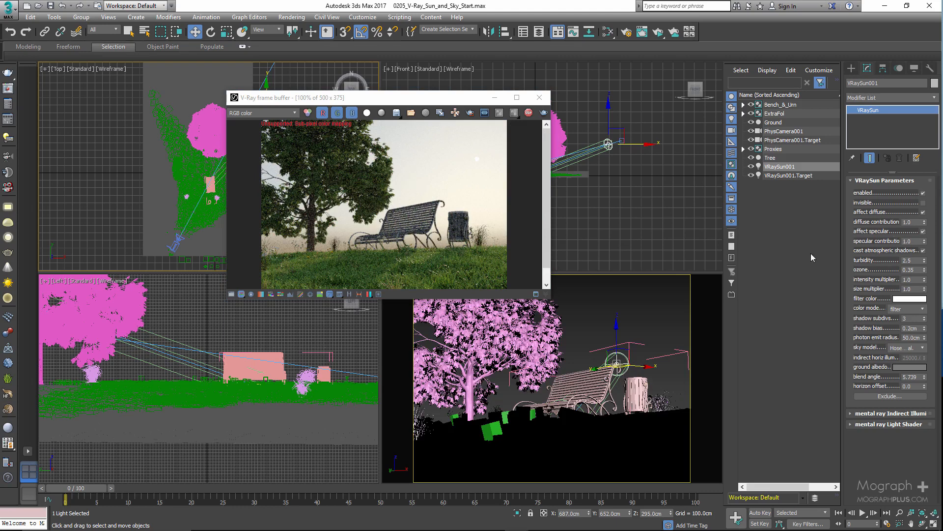
Step: Stop the interactive render and set the sun's X position to 1153 cm
click(527, 114)
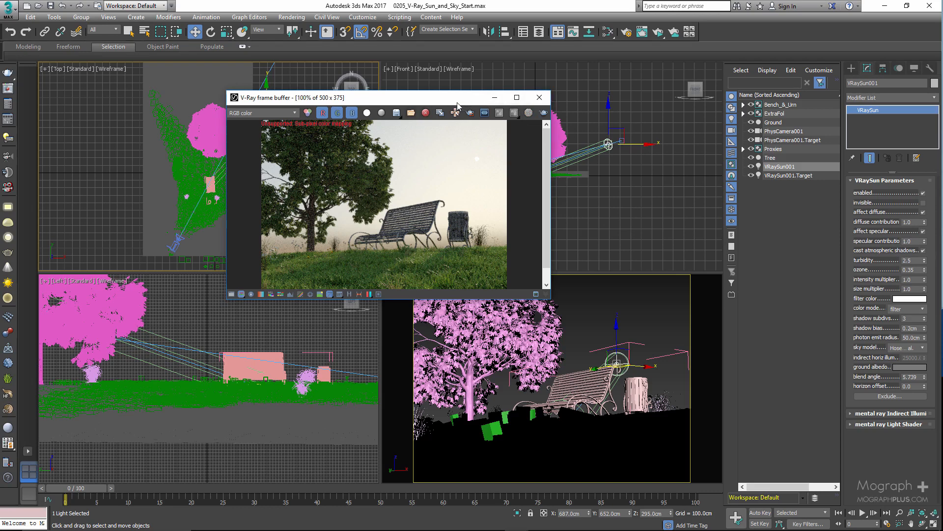
drag(457, 105, 340, 112)
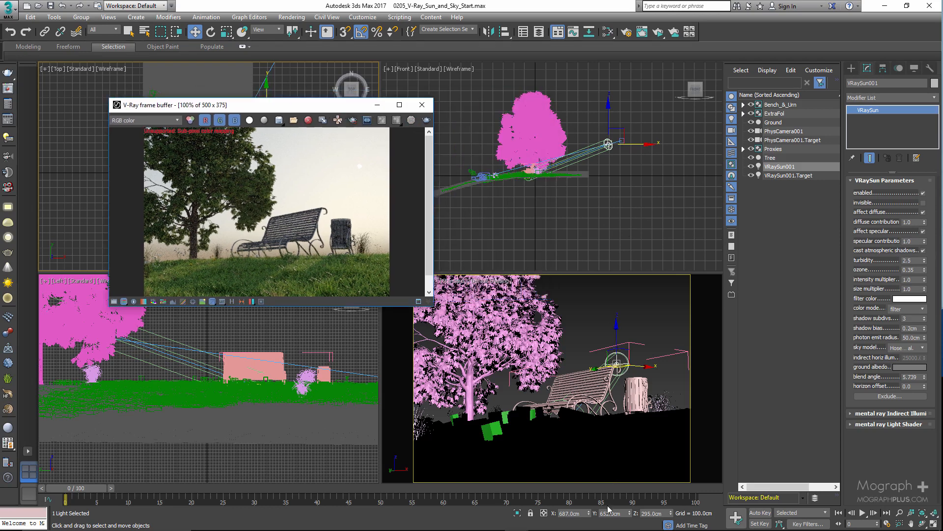
double_click(563, 513)
text(1)
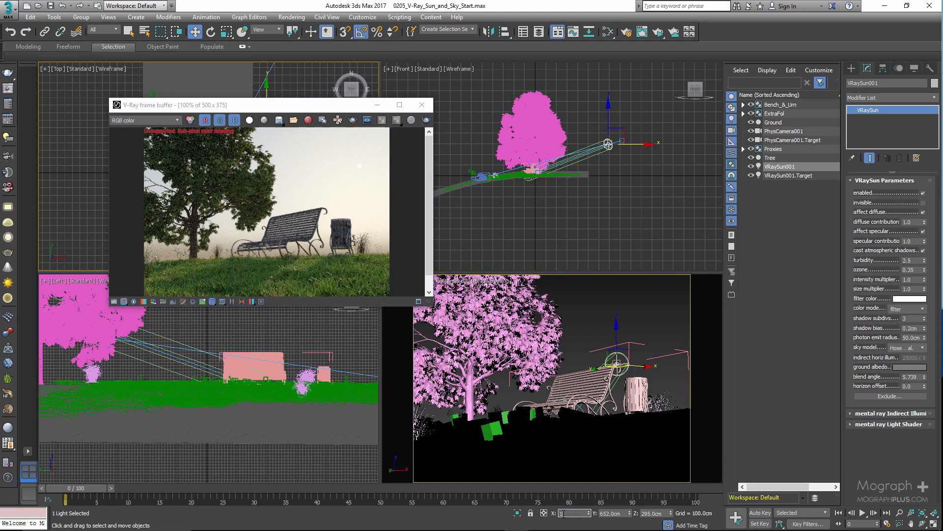
text(153)
key(Return)
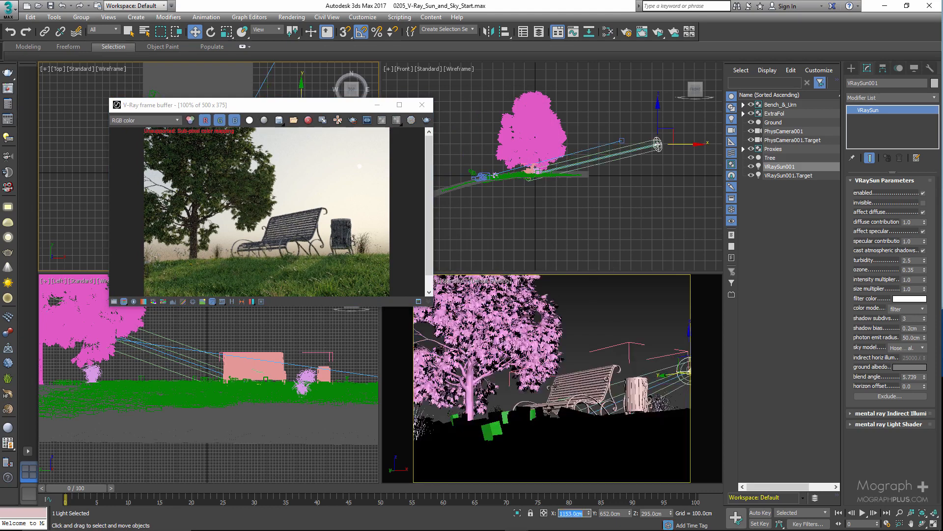
click(654, 513)
click(613, 513)
click(565, 513)
drag(313, 109, 335, 152)
click(431, 4)
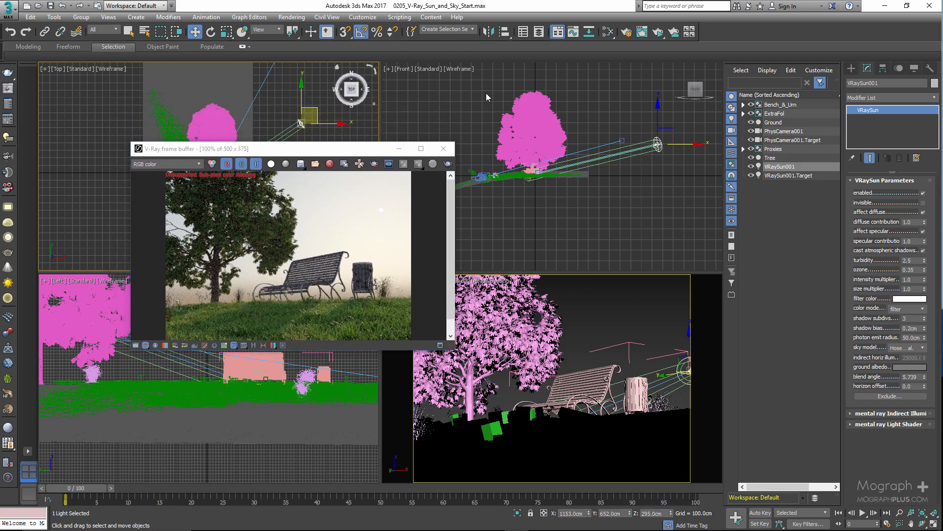
Step: Open the Environment and Effects settings and delete the existing VRayEnvironmentFog atmosphere effect
right_click(487, 97)
key(8)
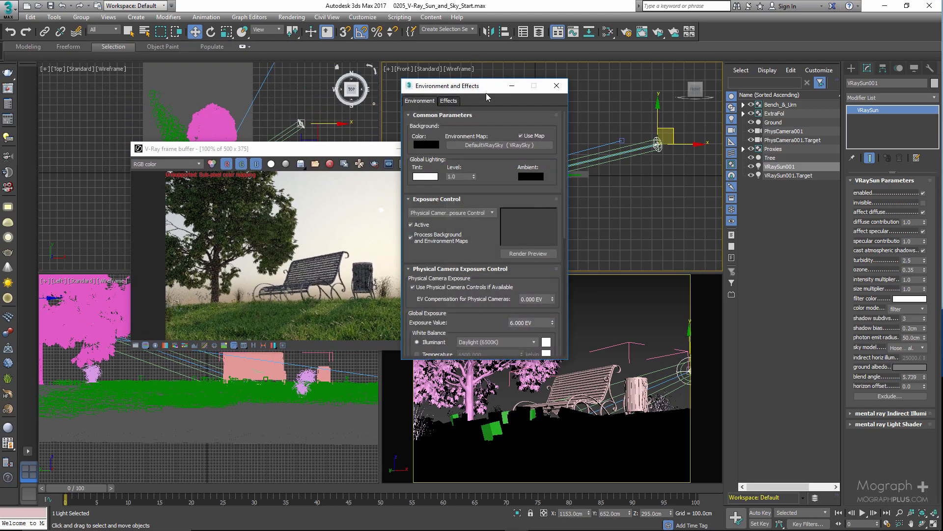
click(470, 114)
click(447, 126)
click(441, 137)
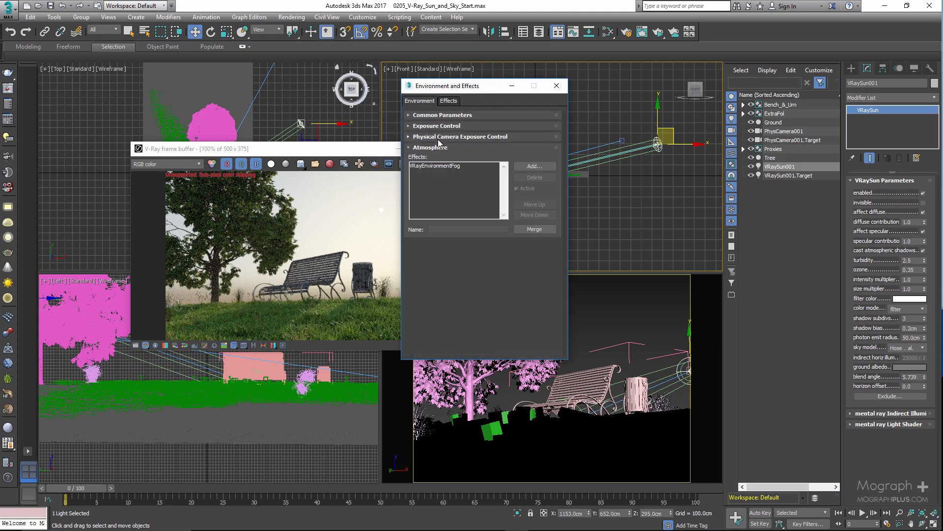
click(443, 166)
click(536, 177)
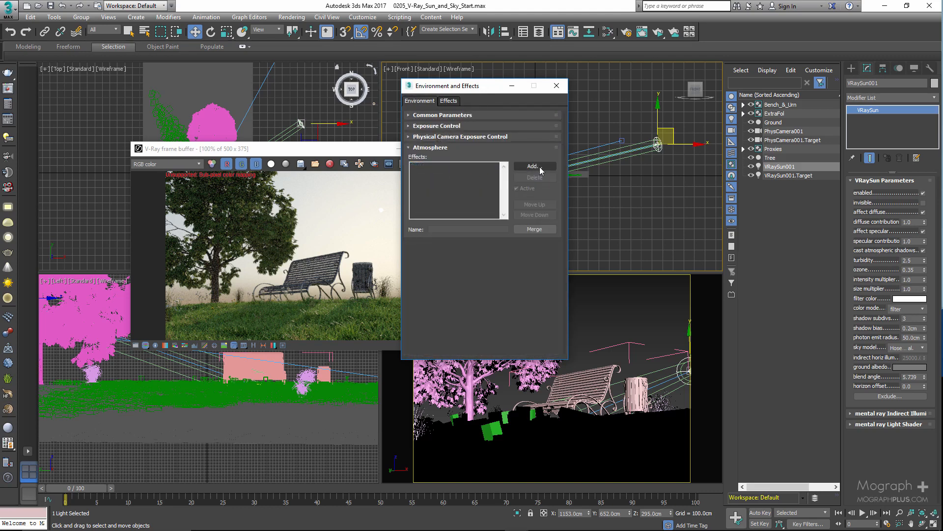
Step: Add a VRayEnvironmentFog atmosphere effect and set its fog distance to 600 cm
click(534, 166)
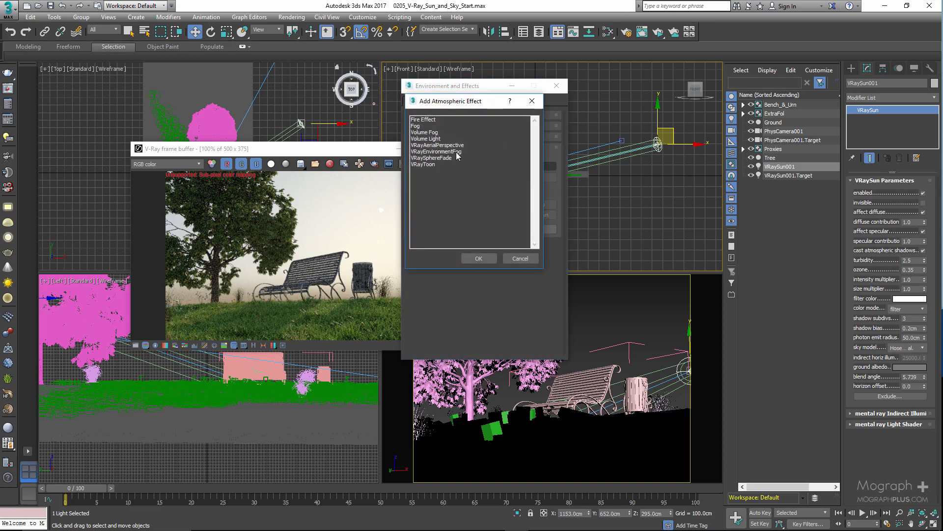
click(443, 151)
double_click(443, 152)
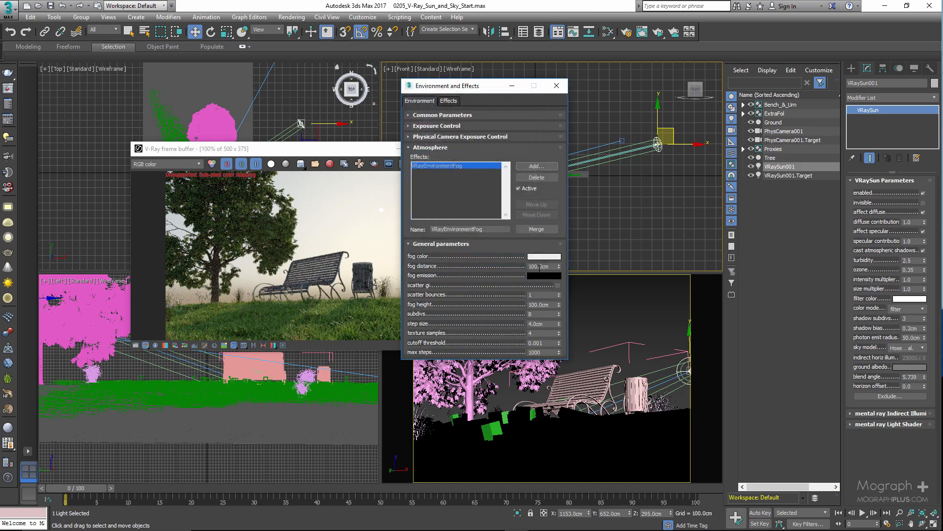
double_click(540, 266)
text(600)
key(Return)
double_click(532, 304)
drag(442, 303, 448, 324)
mouse_move(339, 149)
mouse_down()
mouse_move(338, 139)
mouse_move(352, 148)
mouse_up()
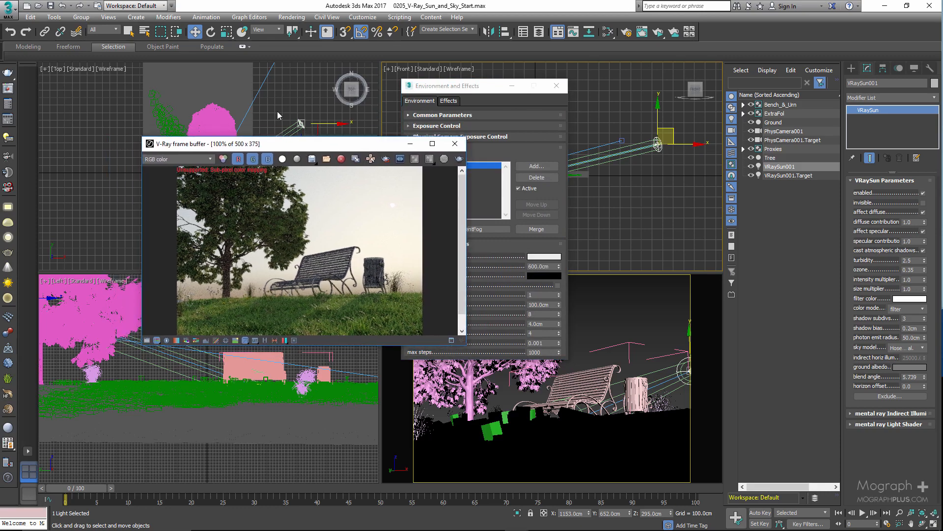
Step: Set the render target to Production Rendering Mode and the progressive sampler's render time to 5.0 minutes
key(F10)
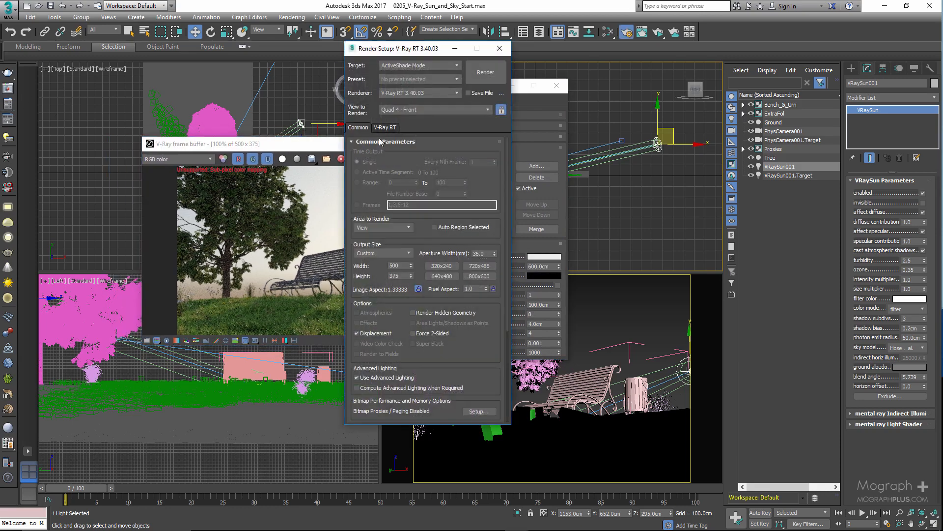
click(399, 66)
click(407, 81)
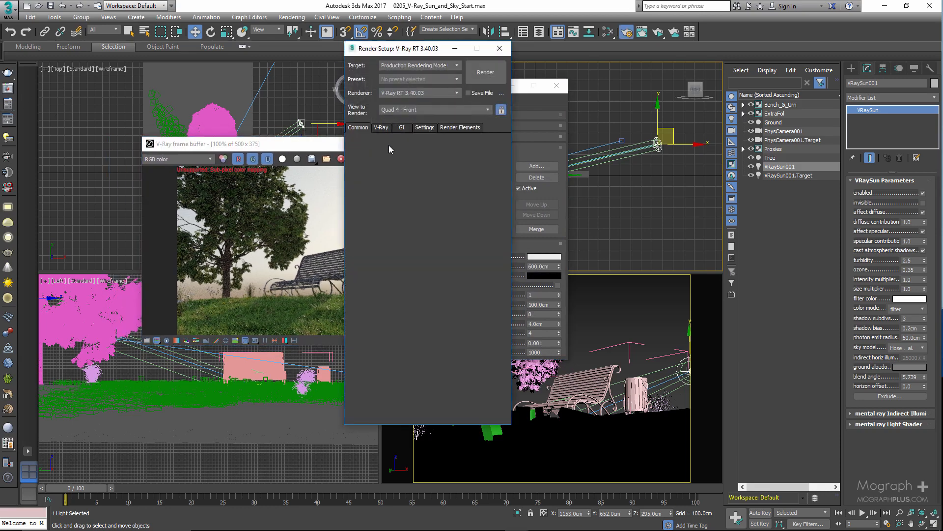
click(382, 128)
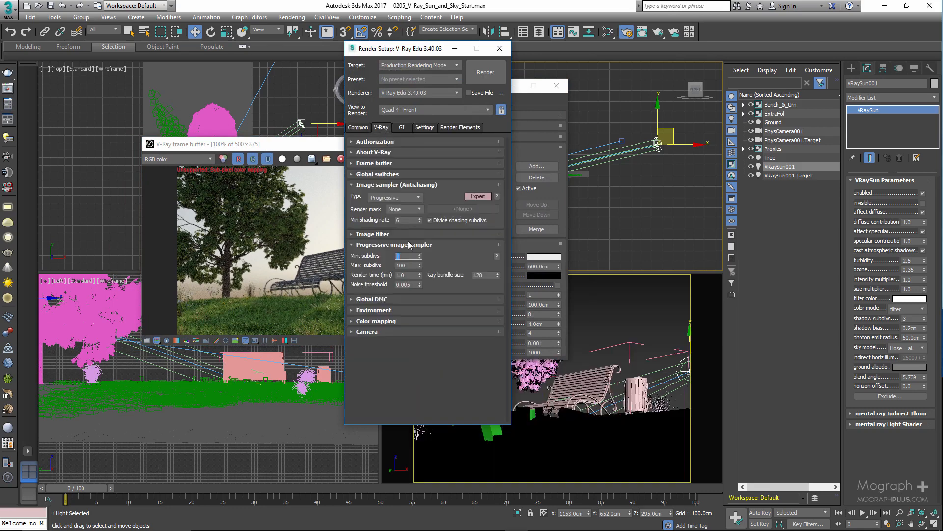
double_click(410, 275)
Step: Show the render history, load the saved render with cast atmospheric shadows disabled, and maximize the frame buffer
click(264, 265)
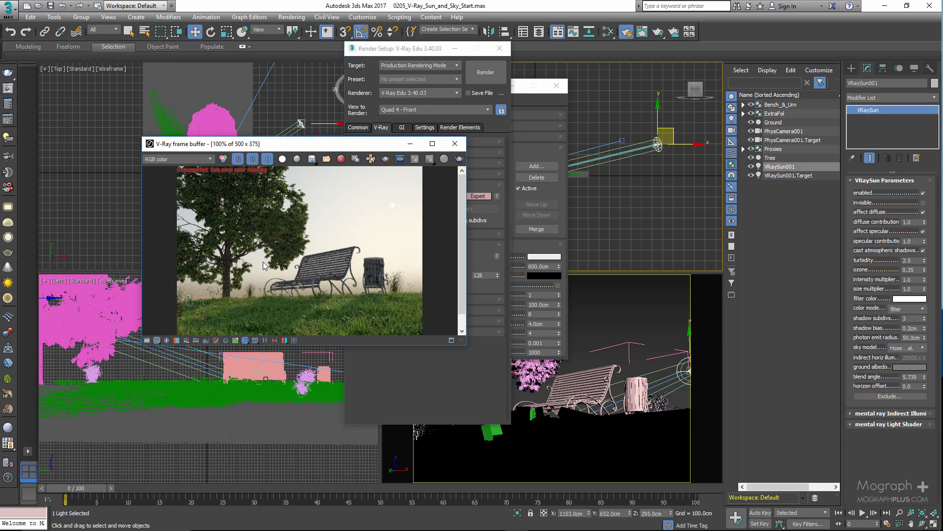
click(265, 340)
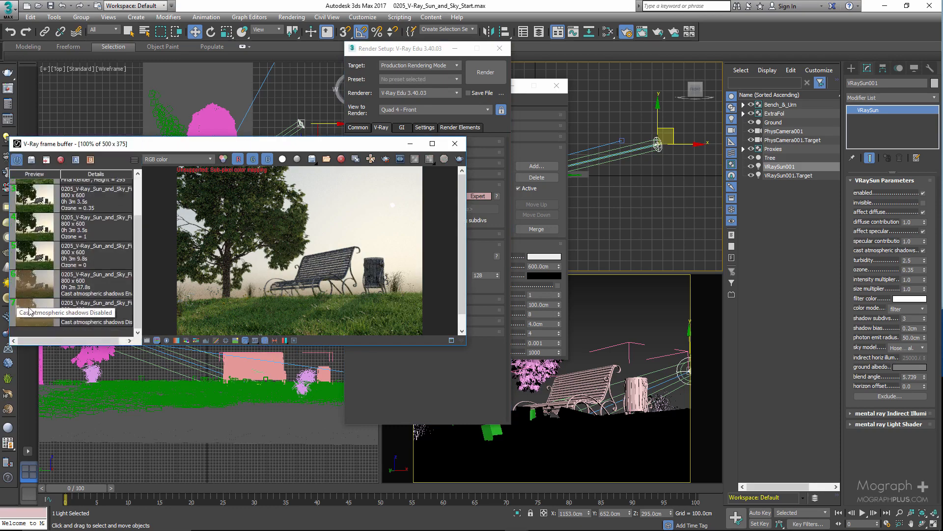
double_click(37, 312)
drag(388, 140, 499, 64)
double_click(500, 65)
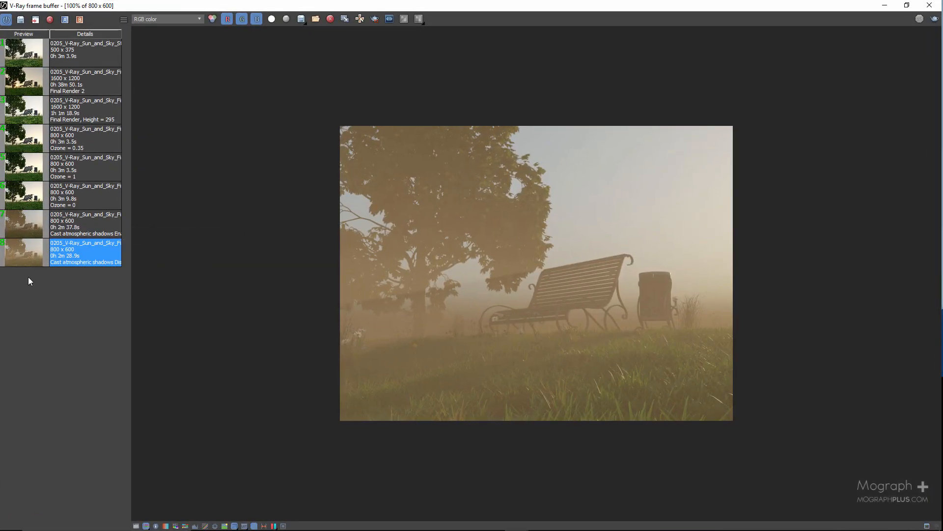
Step: Compare the saved foggy renders with cast atmospheric shadows enabled and disabled, and close the frame buffer
double_click(85, 222)
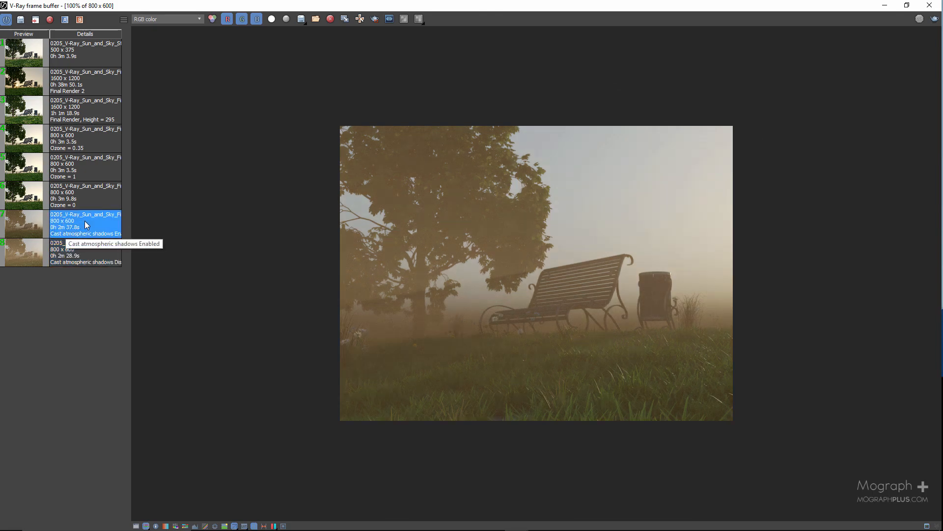
double_click(18, 257)
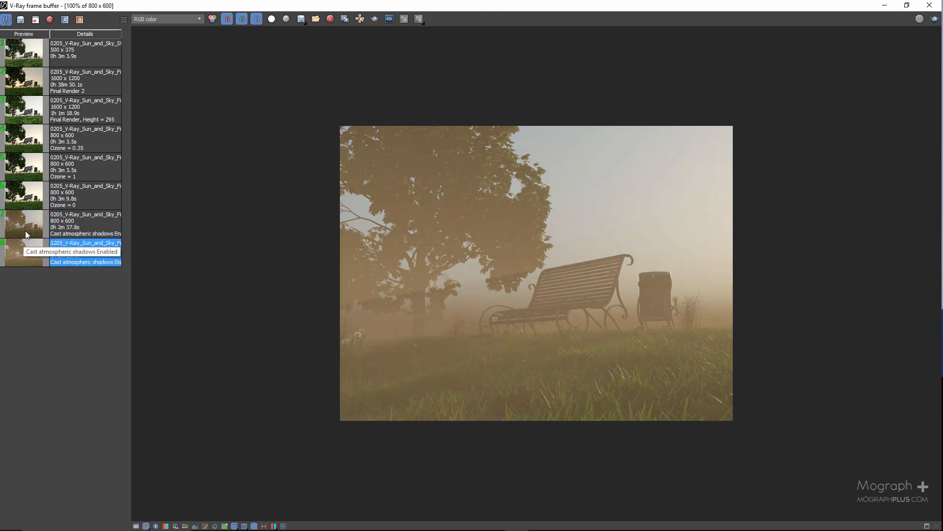
double_click(25, 230)
click(26, 253)
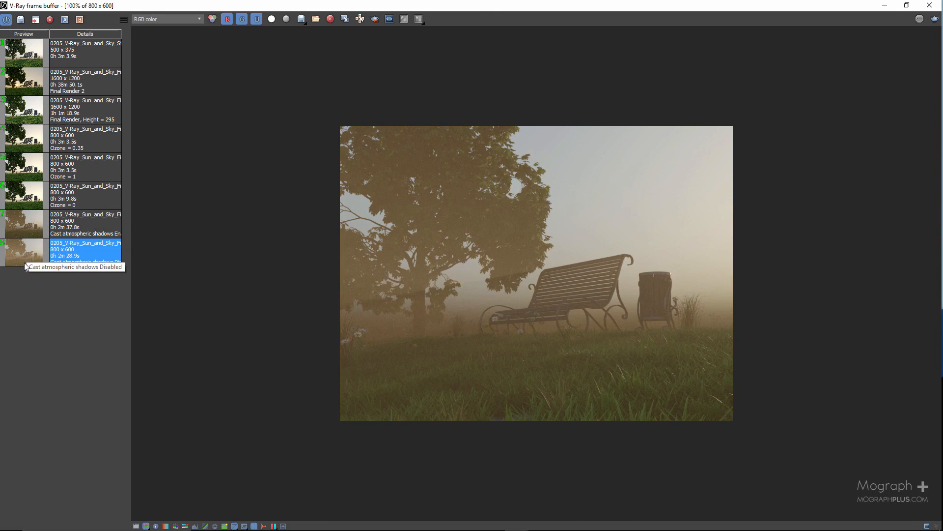
click(29, 227)
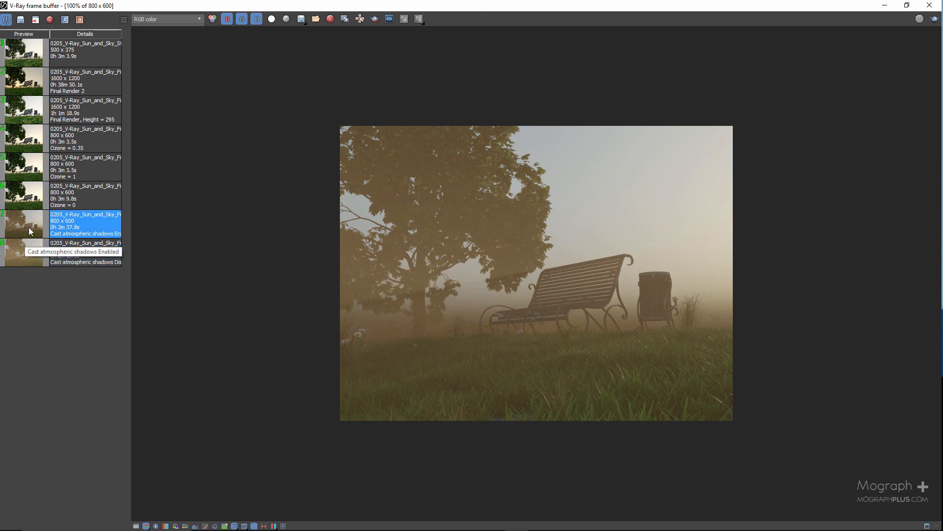
double_click(32, 255)
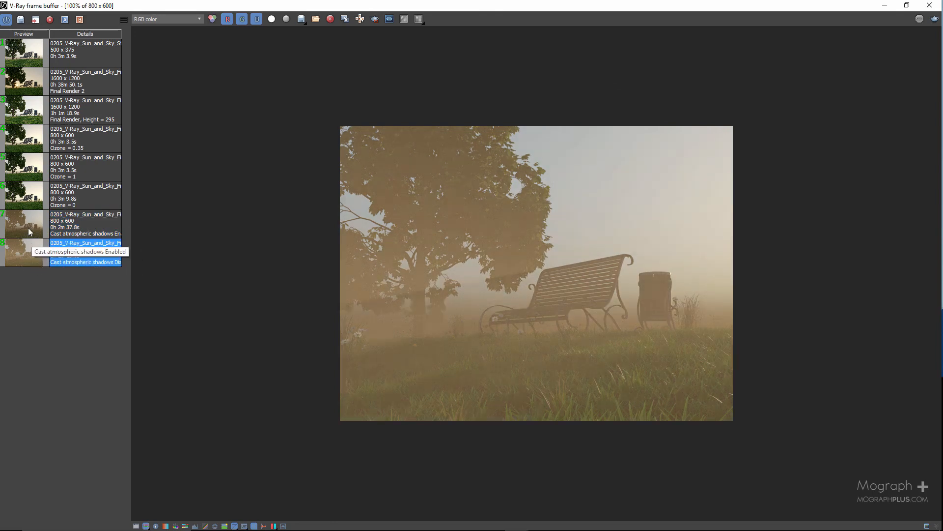
double_click(29, 232)
click(25, 259)
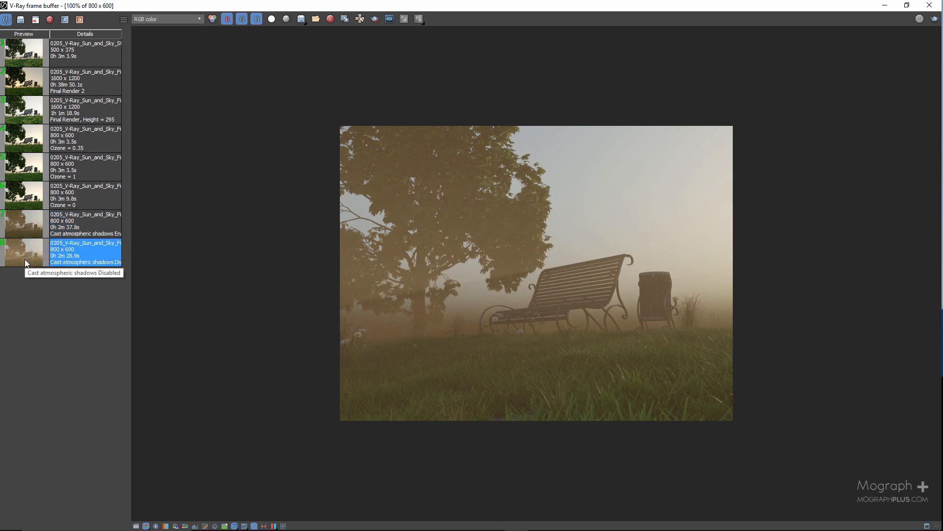
double_click(24, 258)
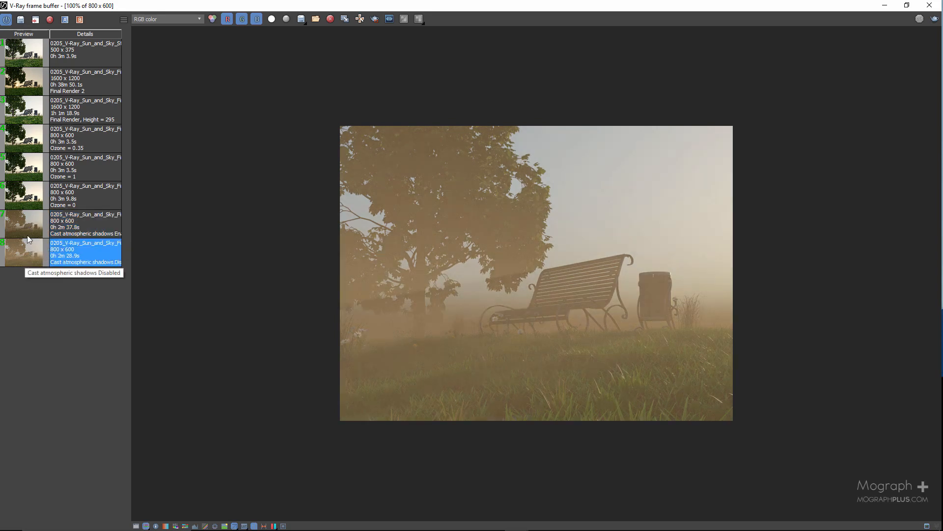
click(929, 5)
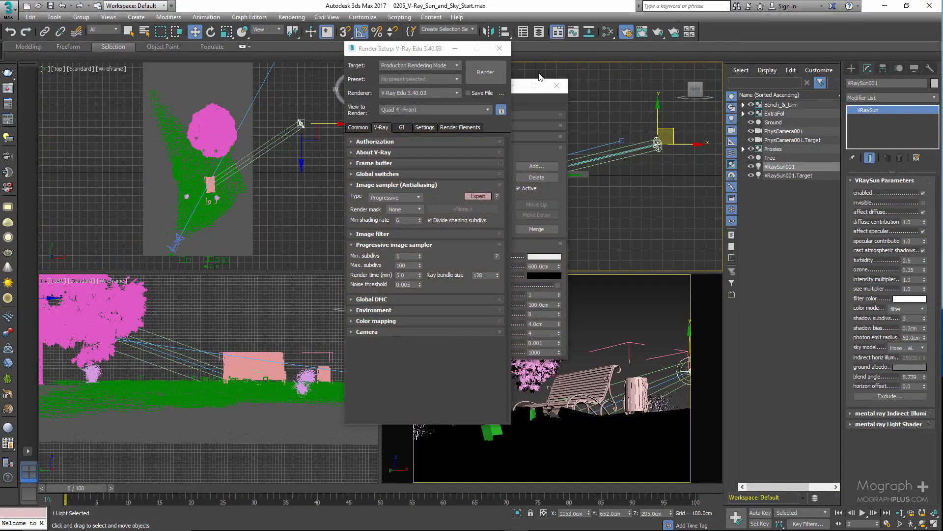
Step: Deactivate the VRayEnvironmentFog effect and close the environment and render setup windows
drag(429, 49, 268, 67)
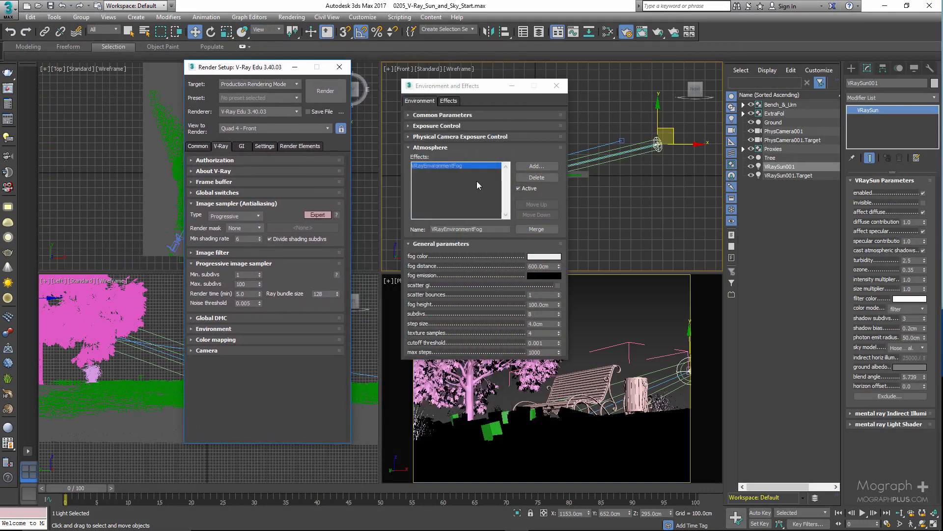
click(517, 188)
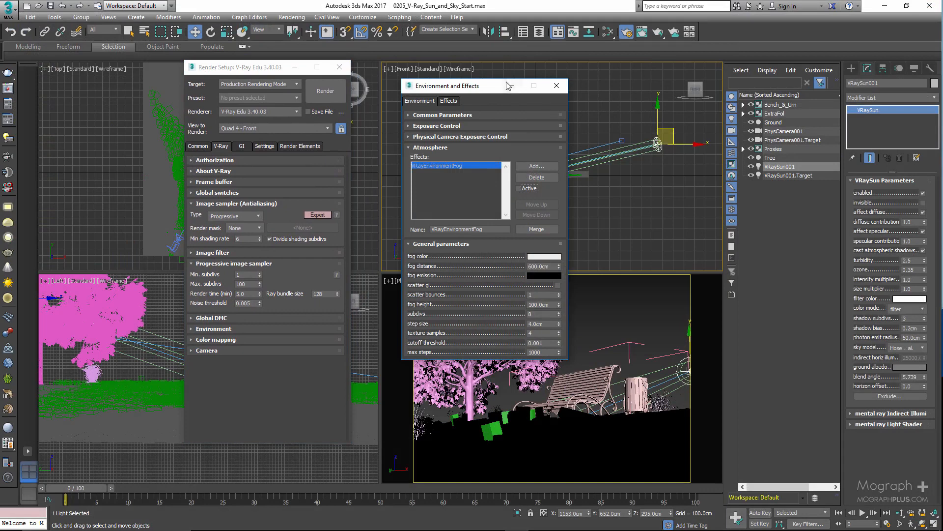
click(550, 89)
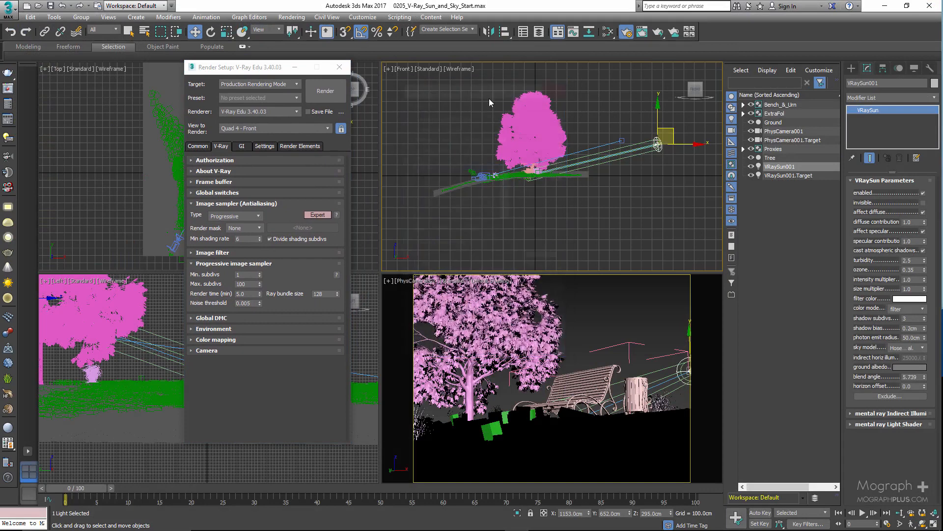
click(340, 68)
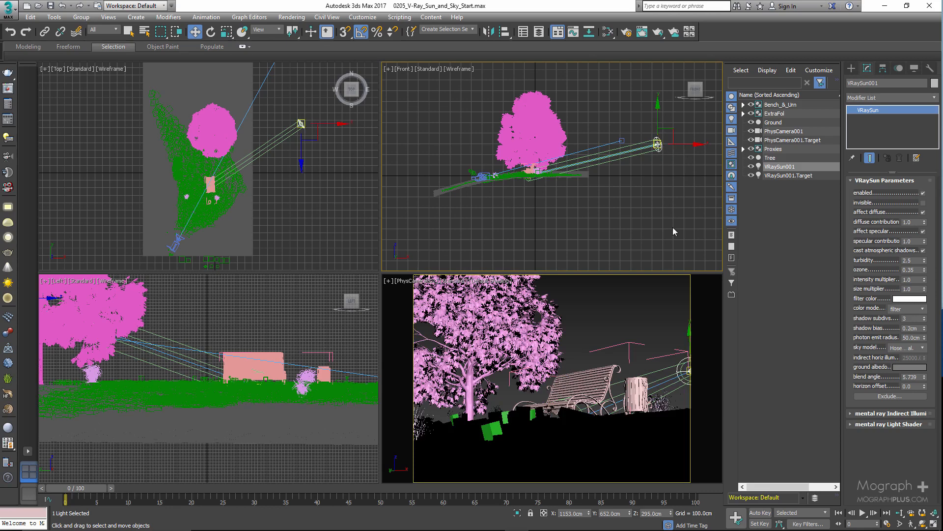
Step: Set the sun's X position back to 687 cm
double_click(572, 513)
text(687)
key(Return)
double_click(615, 513)
double_click(648, 513)
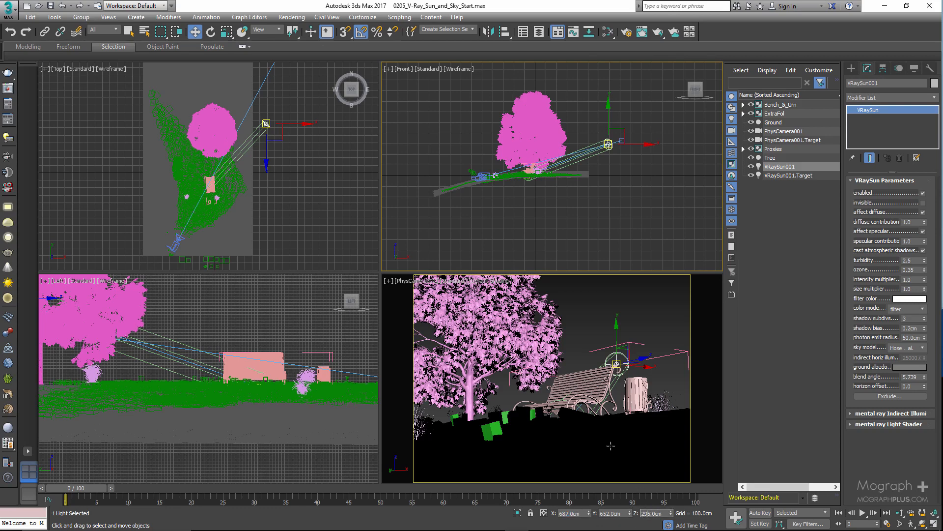
Step: Clear the selection and switch the physical camera viewport to wireframe display
click(580, 319)
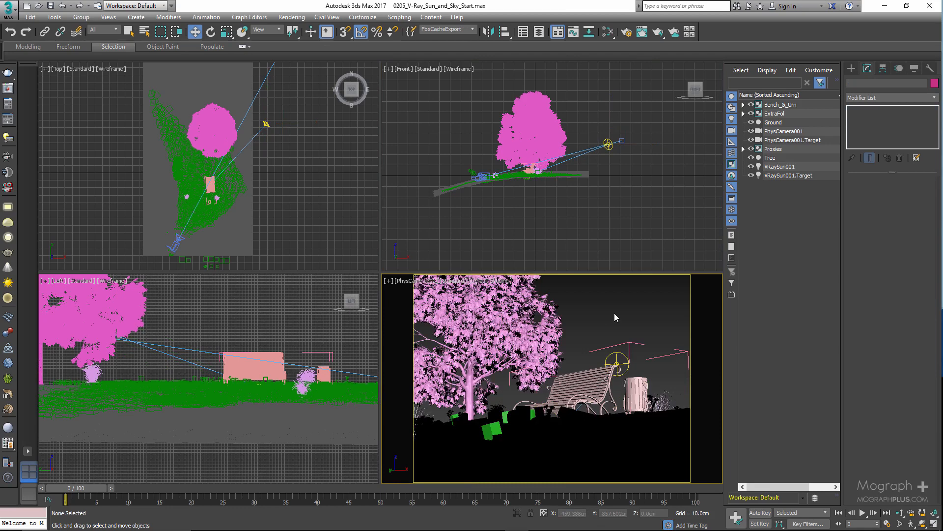
key(F3)
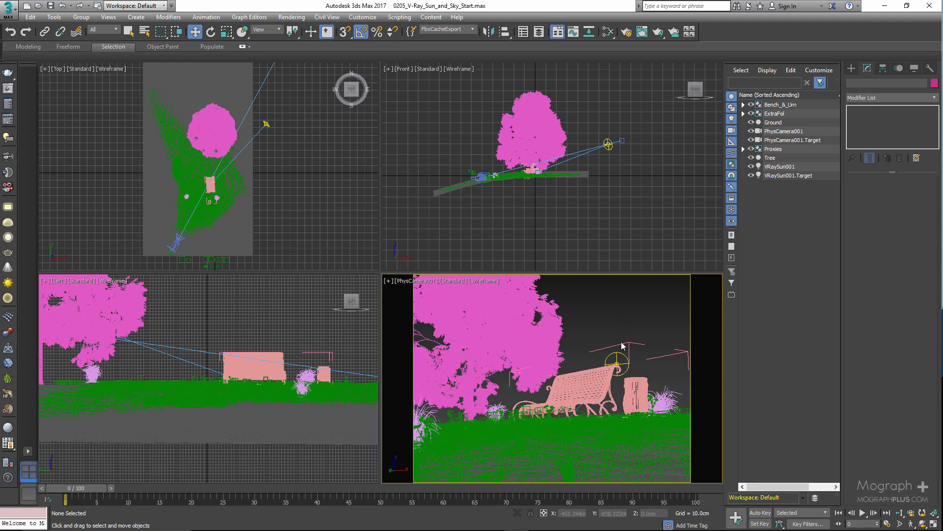
Step: Select VRaySun001 and set its Z position to 155 cm
click(779, 166)
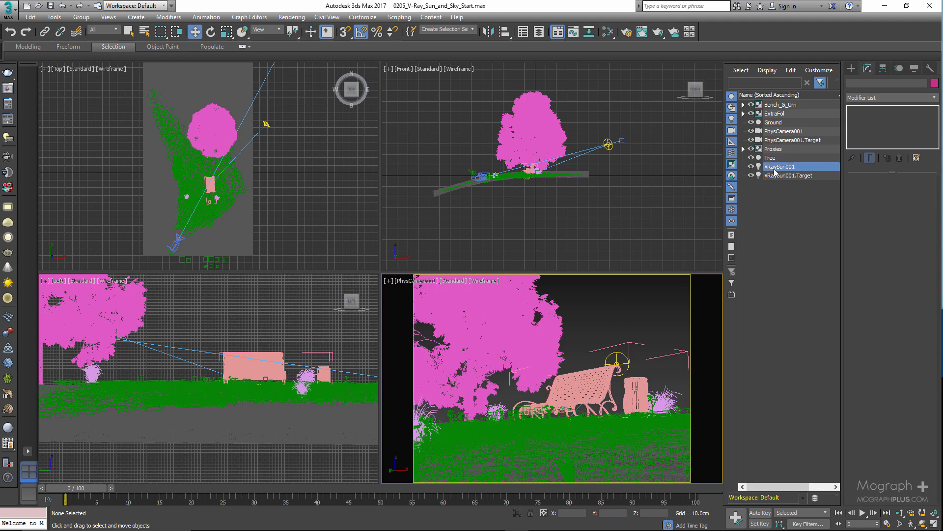
double_click(644, 513)
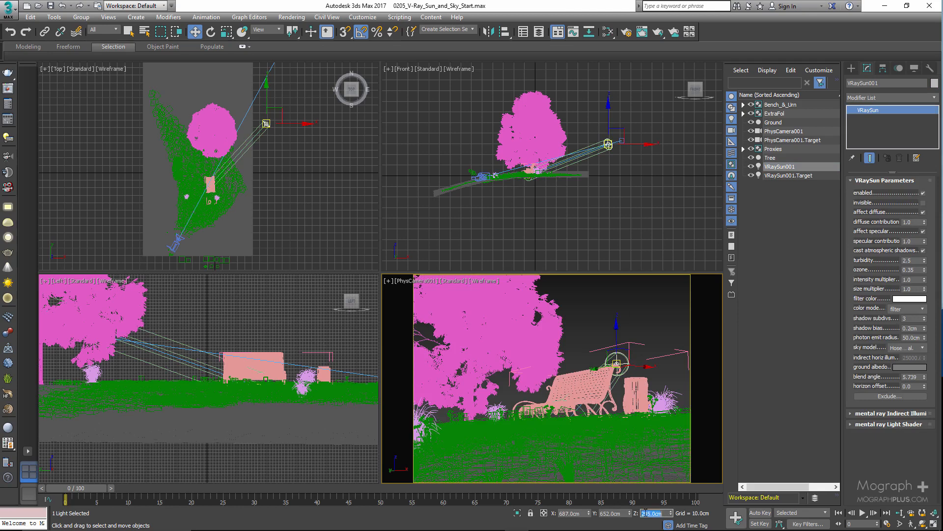
text(145)
key(Return)
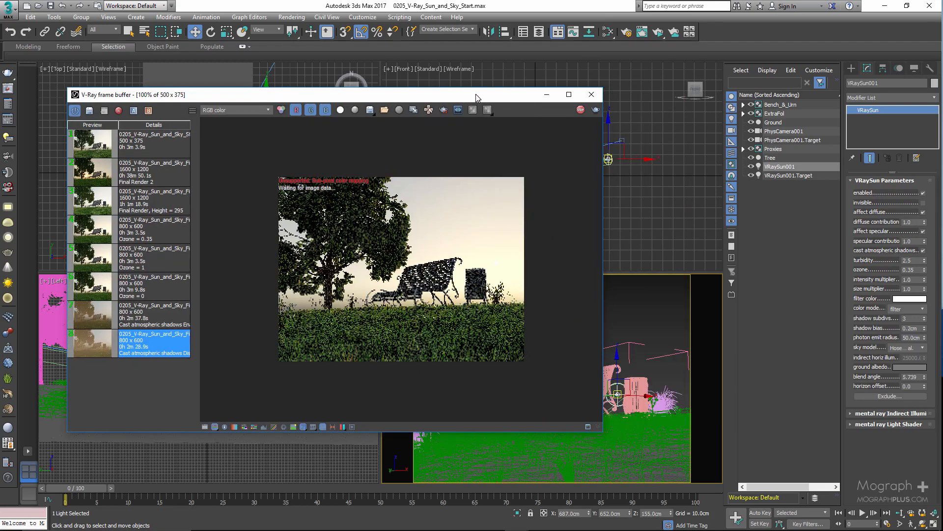
Step: Shrink the frame buffer window and place it over the viewports, clear of the sun's parameters
drag(475, 93, 462, 80)
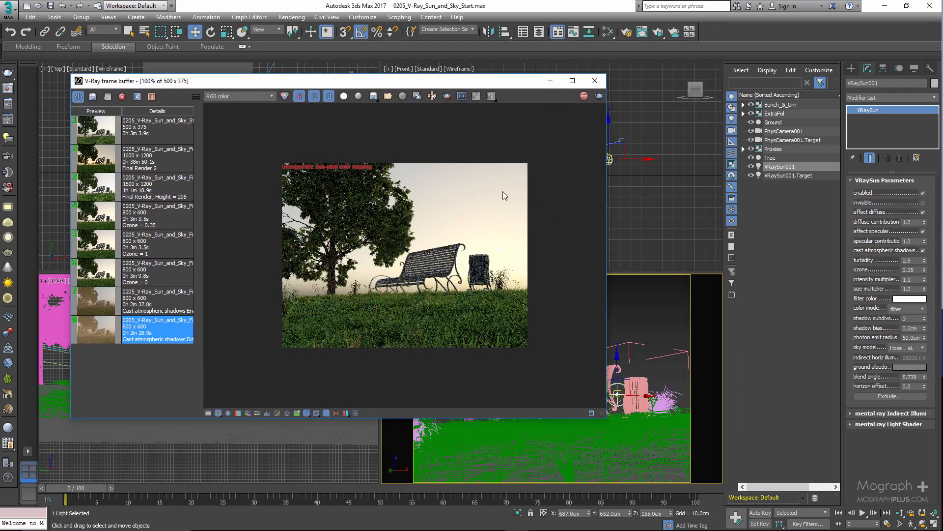
drag(607, 421, 498, 332)
drag(367, 82, 510, 89)
Step: Test the sun's turbidity at 2, 5 and 10 in the interactive render, restore it to 2.5 and stop rendering
double_click(907, 259)
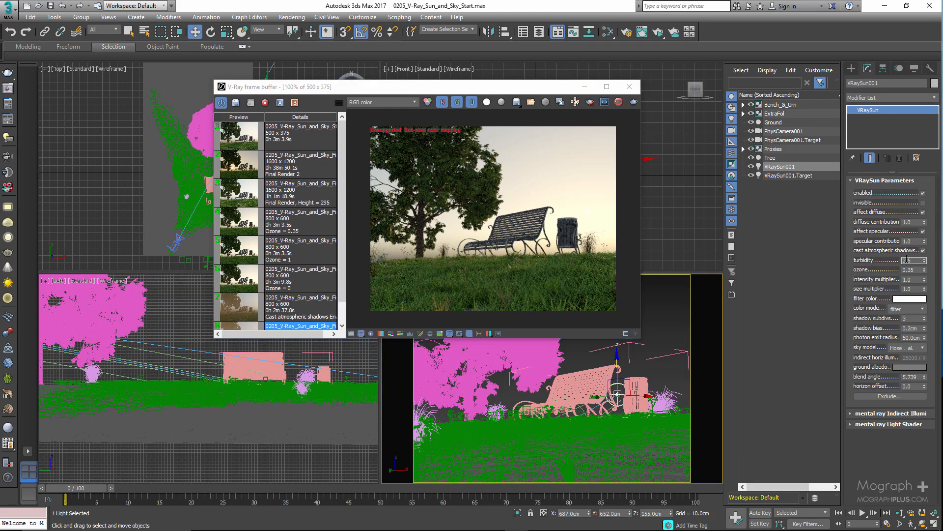
text(2)
key(Return)
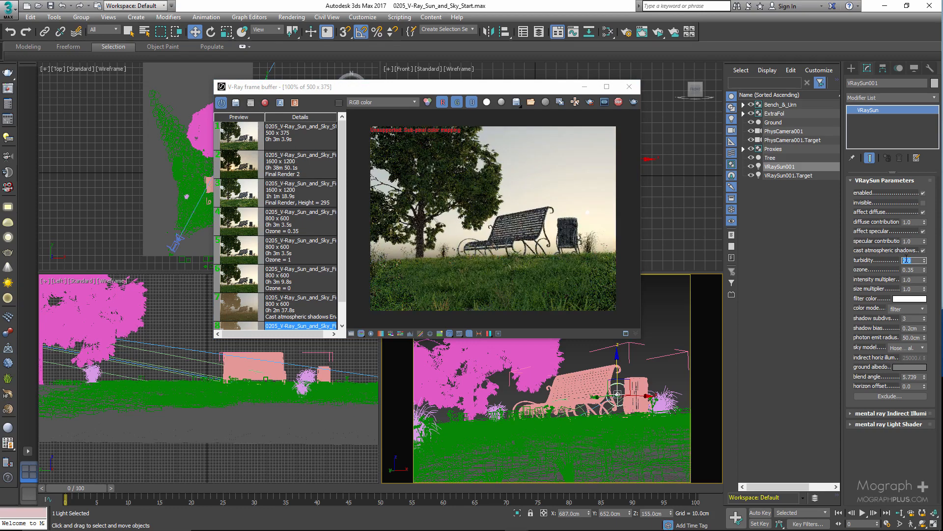
text(5)
key(Return)
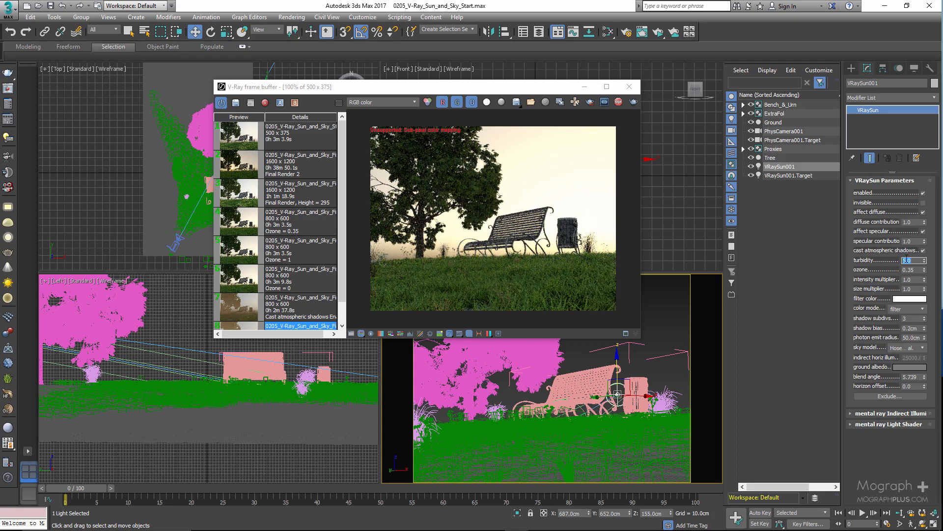
text(10)
key(Return)
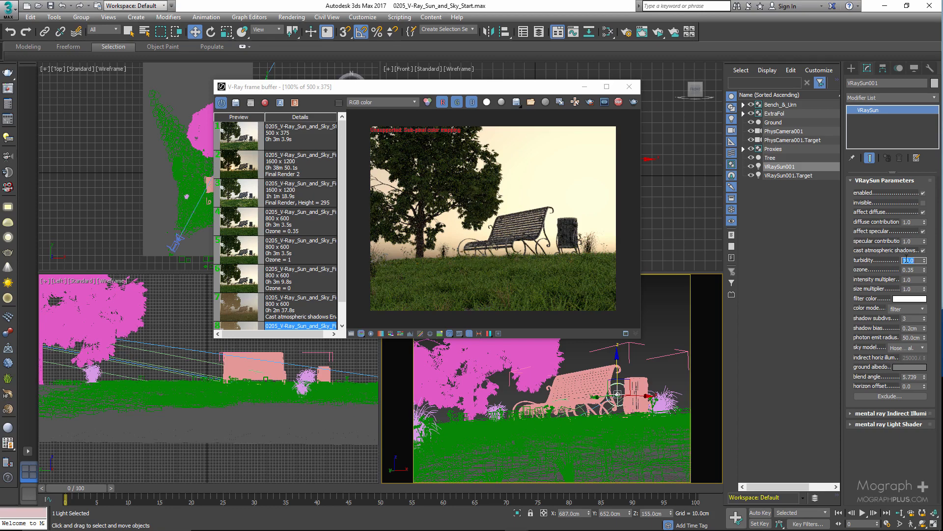
text(2.5)
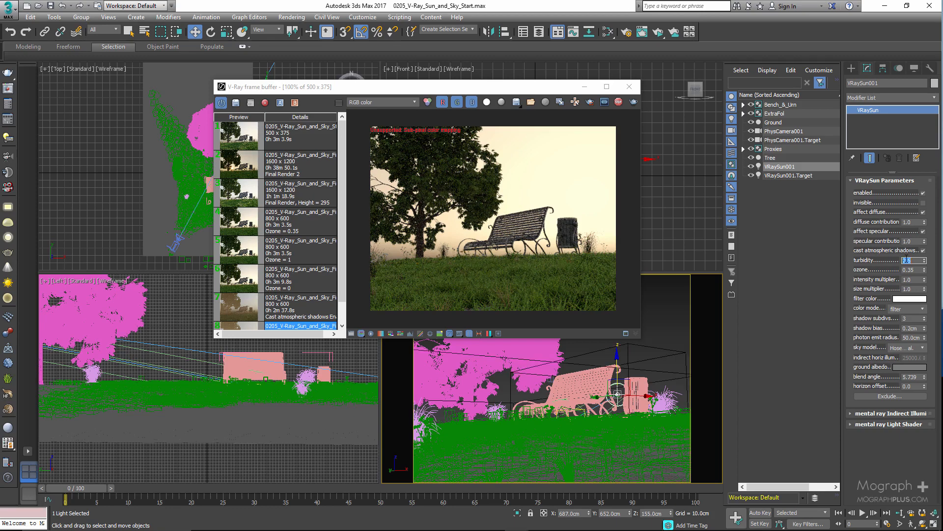
key(Return)
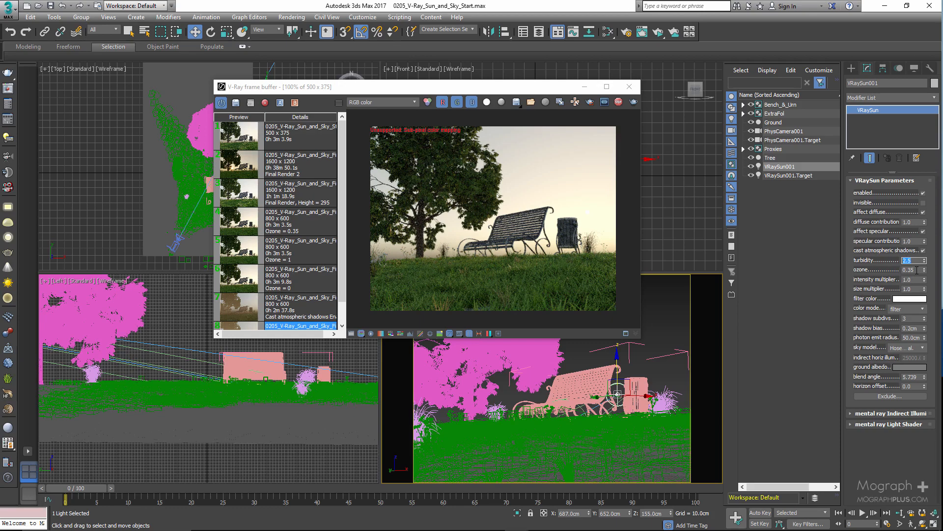
click(617, 104)
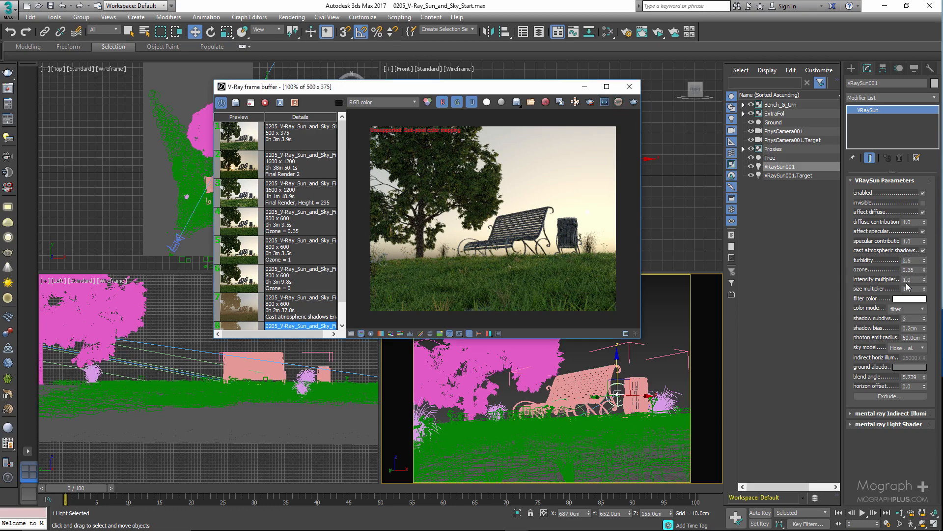
Step: Try the sun's ozone at 0 and at 1
click(914, 269)
double_click(914, 270)
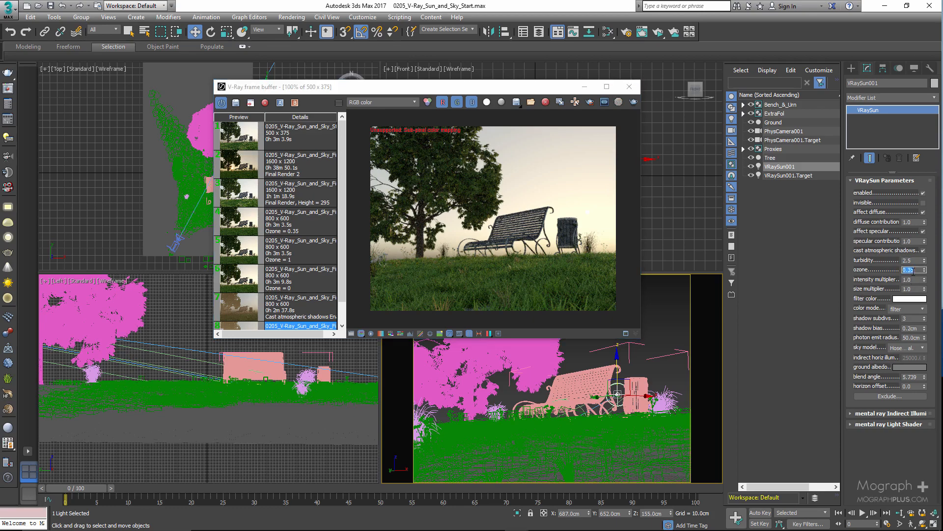
text(0)
key(Return)
text(1)
key(Return)
Step: Maximize the frame buffer and compare the saved renders with ozone at 0, 1 and 0.35
double_click(243, 283)
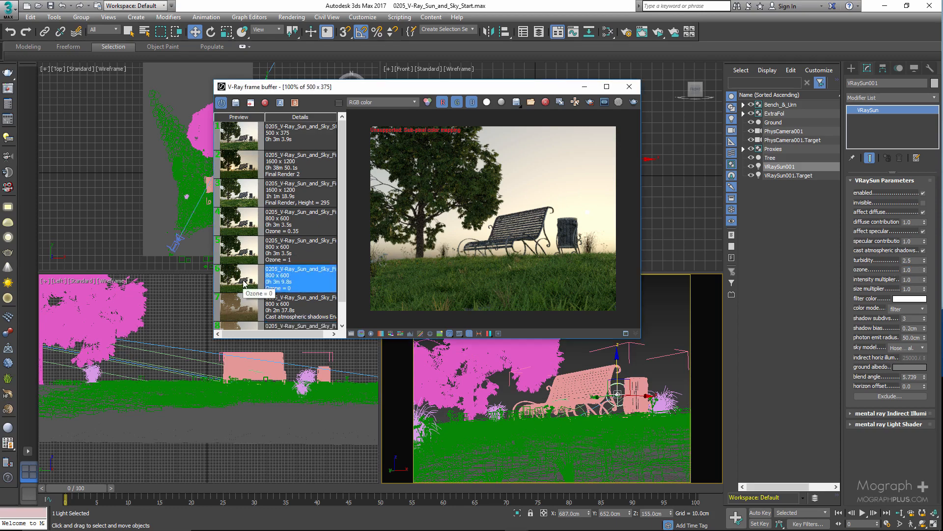
double_click(557, 91)
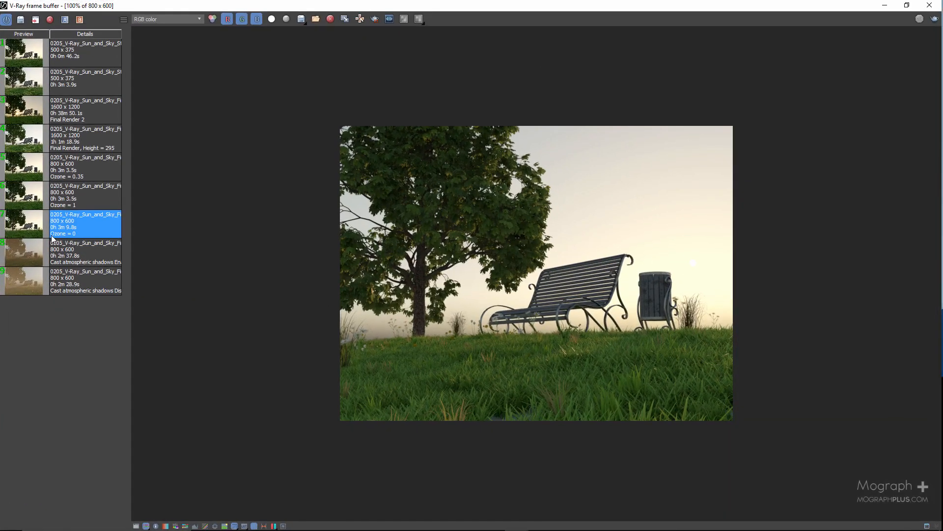
click(24, 198)
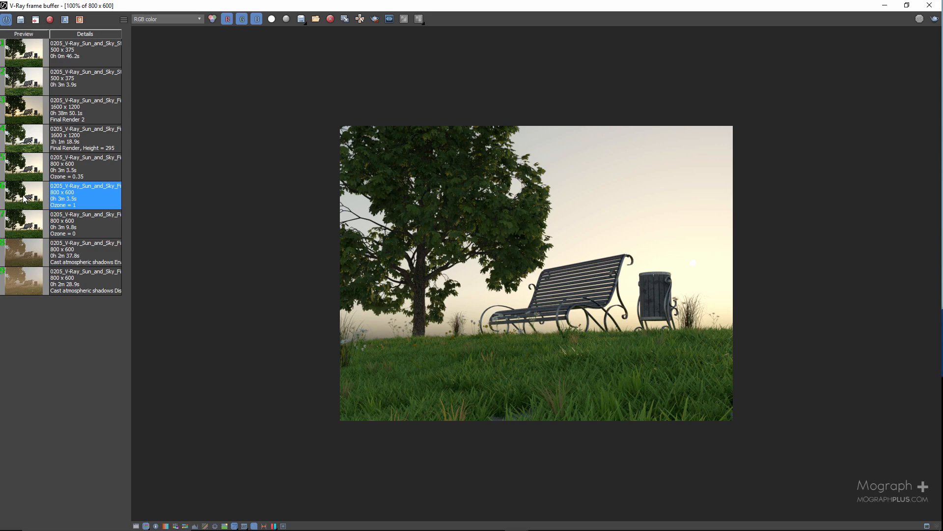
click(27, 167)
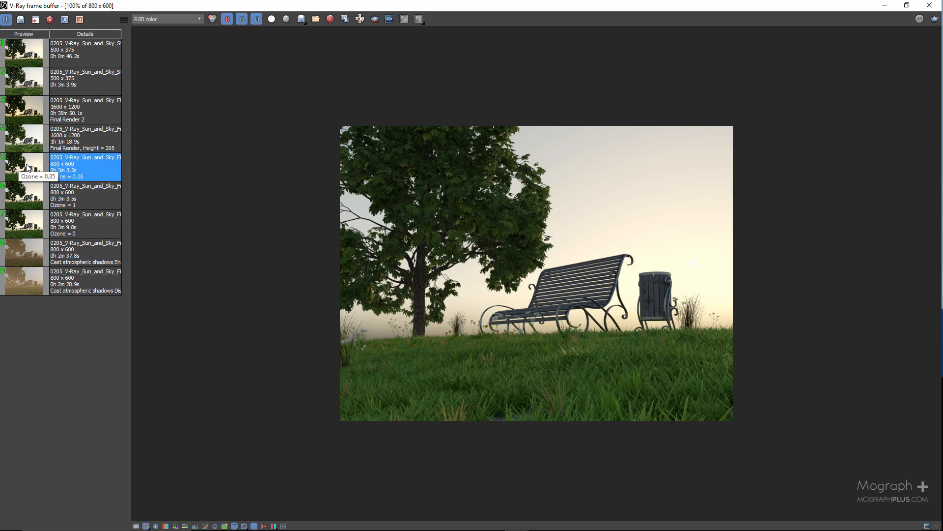
click(23, 227)
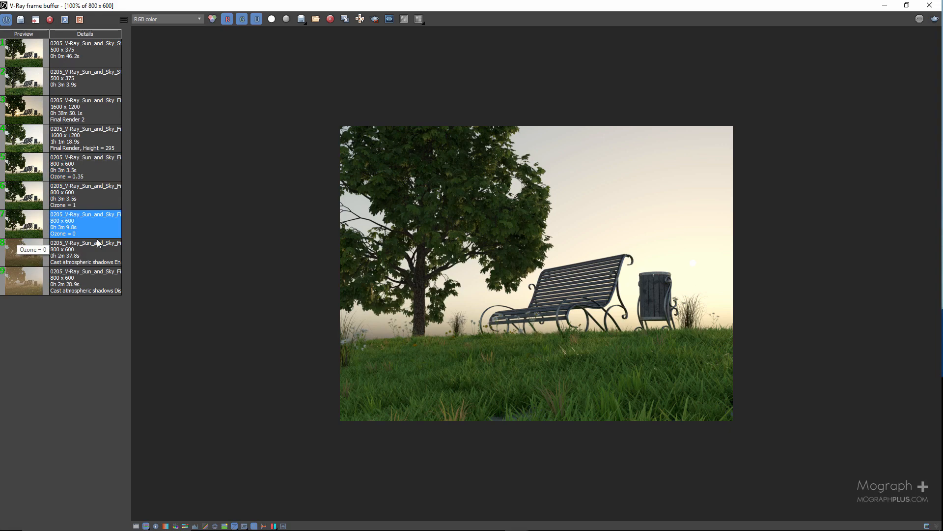
Step: Examine the tree foliage up close in the saved ozone 0, 1 and 0.35 renders, and close the frame buffer
scroll(482, 172, up, 2)
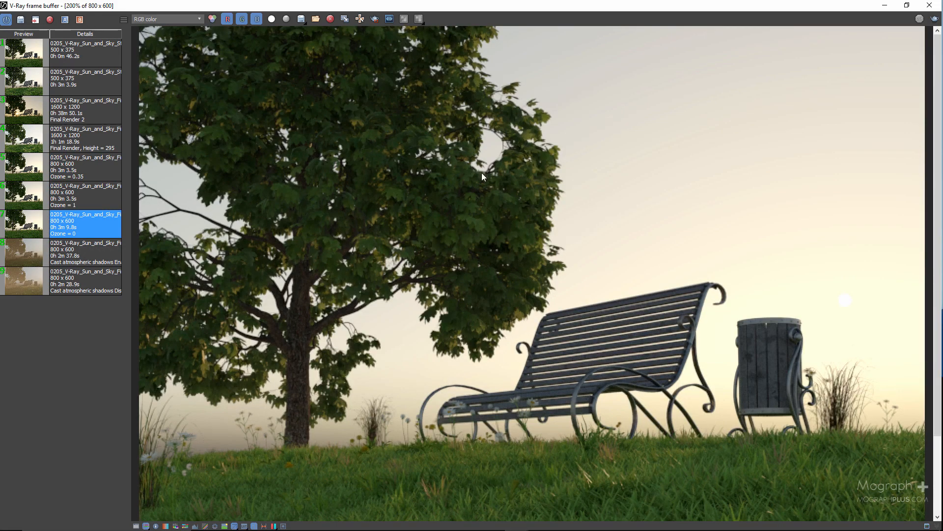
middle_drag(434, 117, 452, 221)
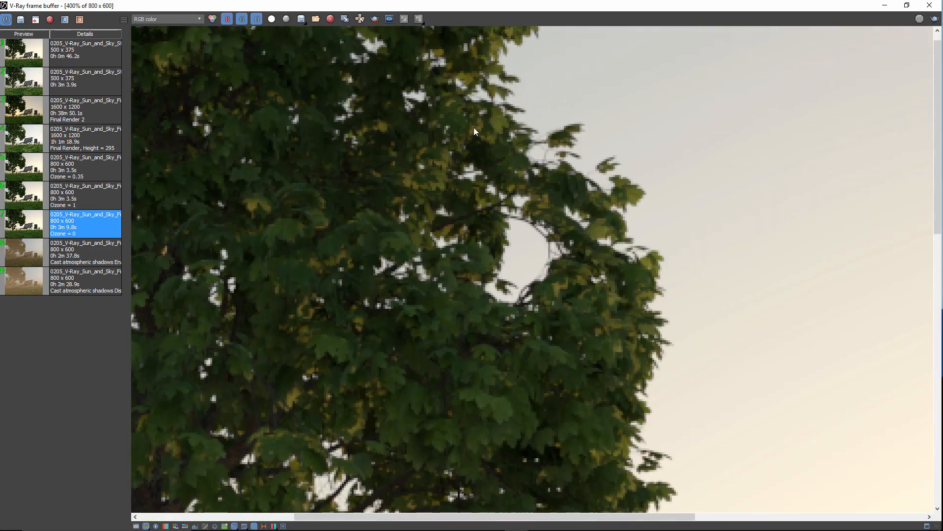
scroll(570, 294, down, 2)
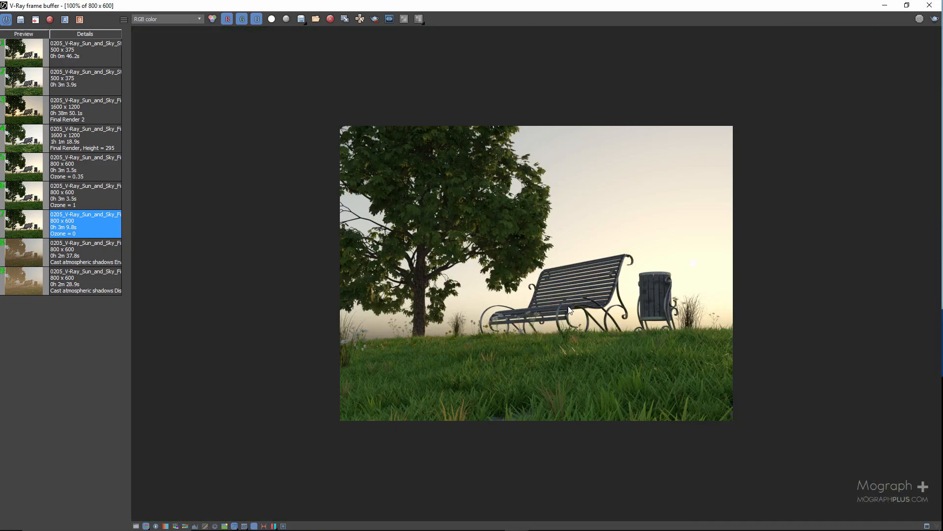
scroll(569, 310, up, 1)
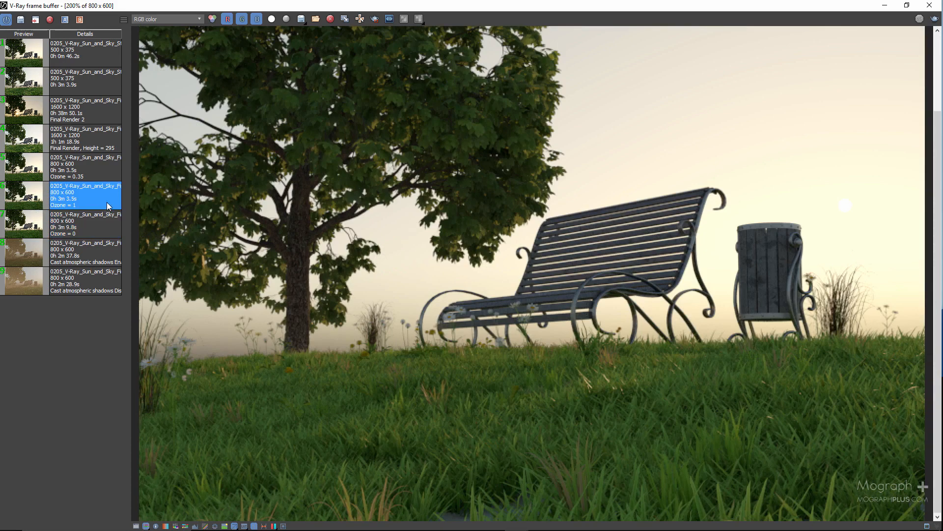
scroll(497, 129, up, 1)
middle_drag(510, 127, 428, 145)
scroll(422, 176, down, 1)
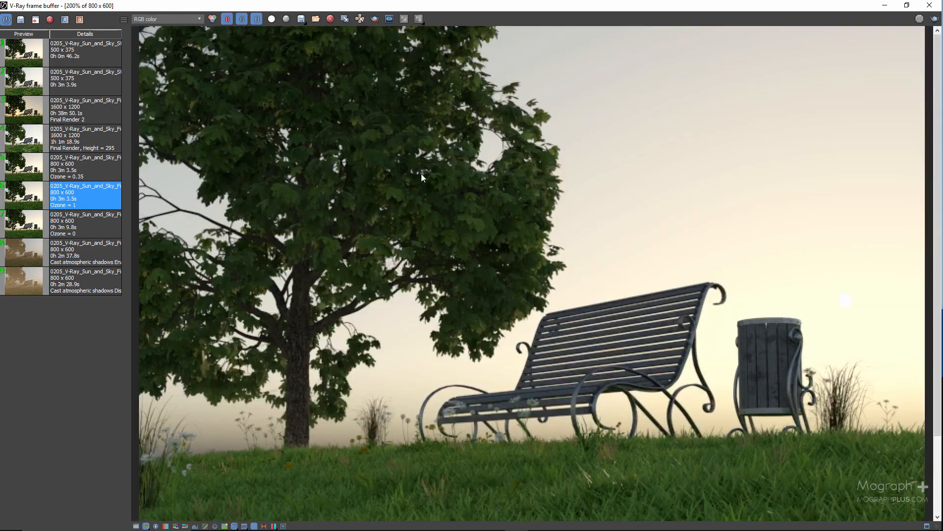
click(95, 172)
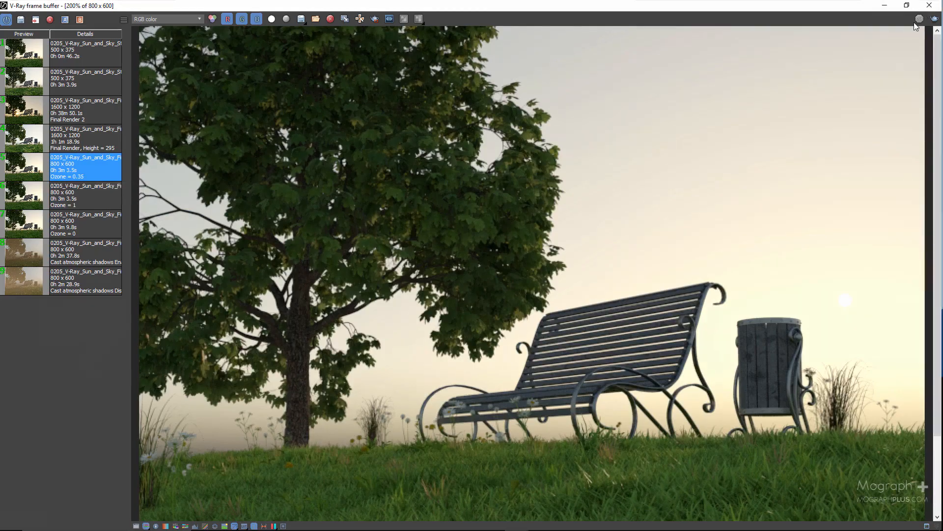
click(930, 5)
Step: Set the sun's ozone to 0.1 and start an interactive render
click(913, 270)
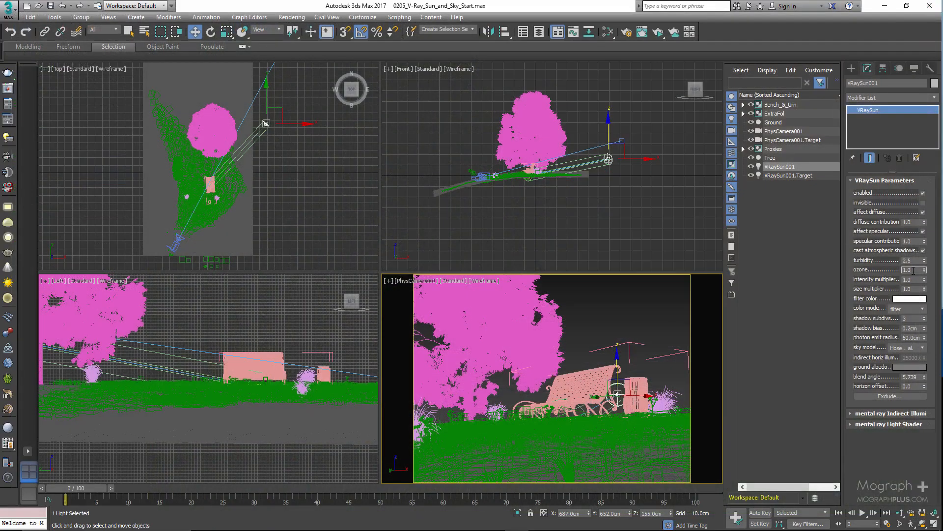
key(Return)
click(658, 33)
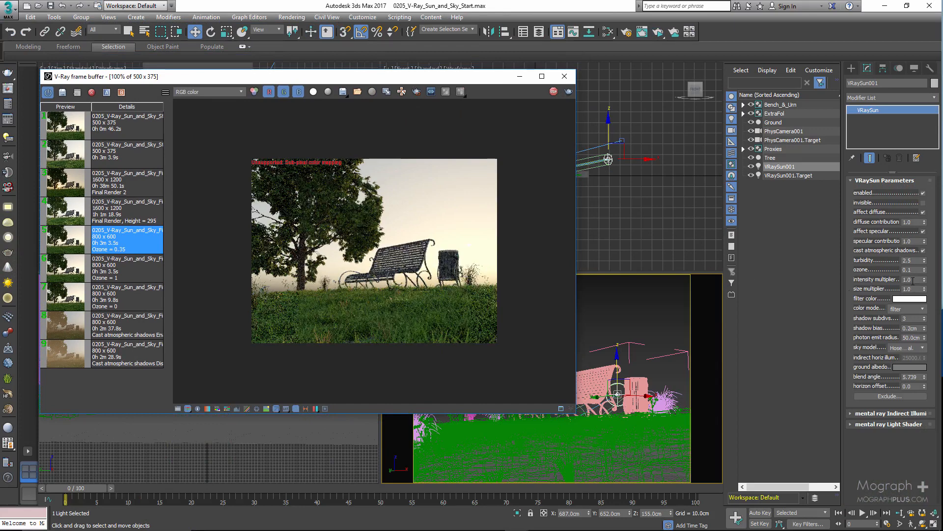
Step: Test the sun's intensity multiplier at 3 and 0.2 in the interactive render, and restore it to 1
double_click(913, 280)
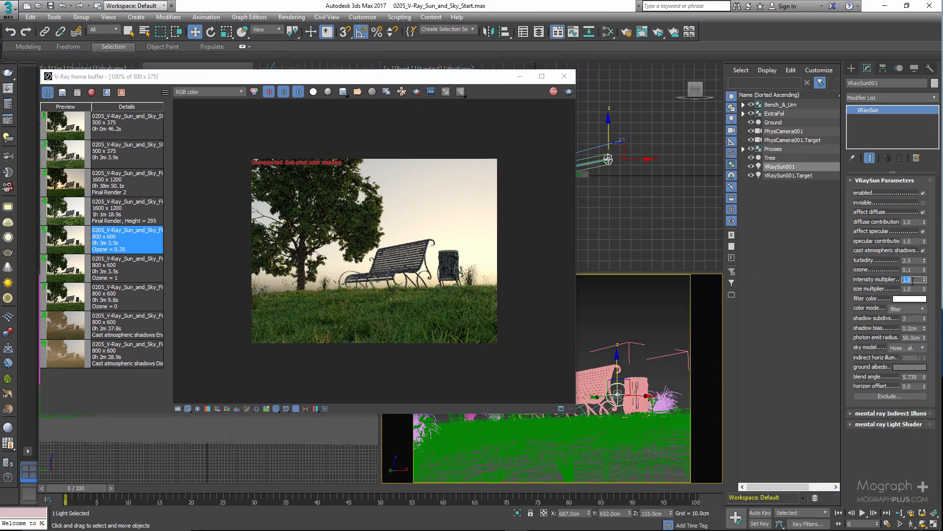
text(5)
key(Return)
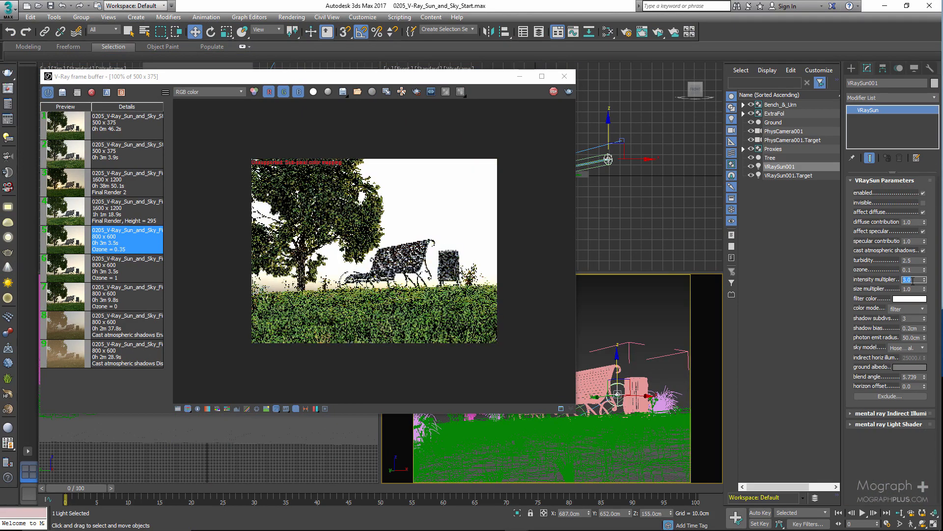
text(2)
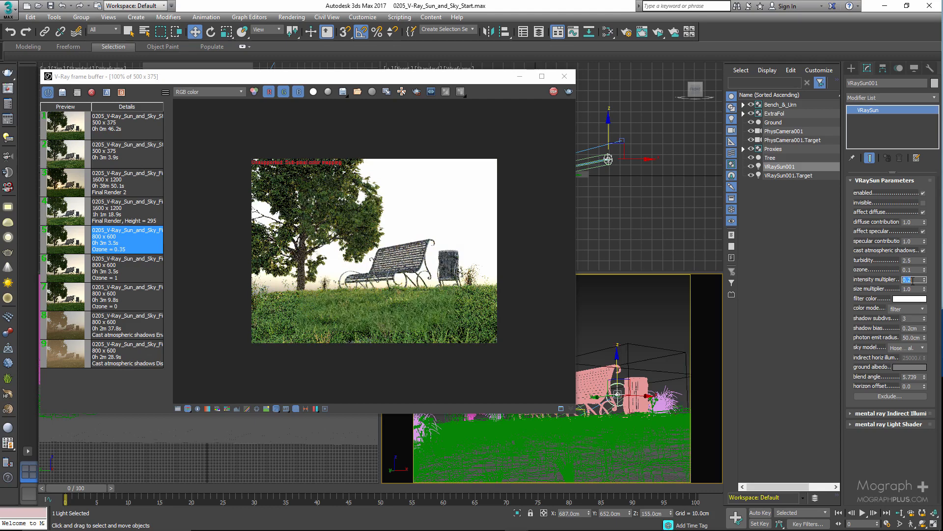
key(Return)
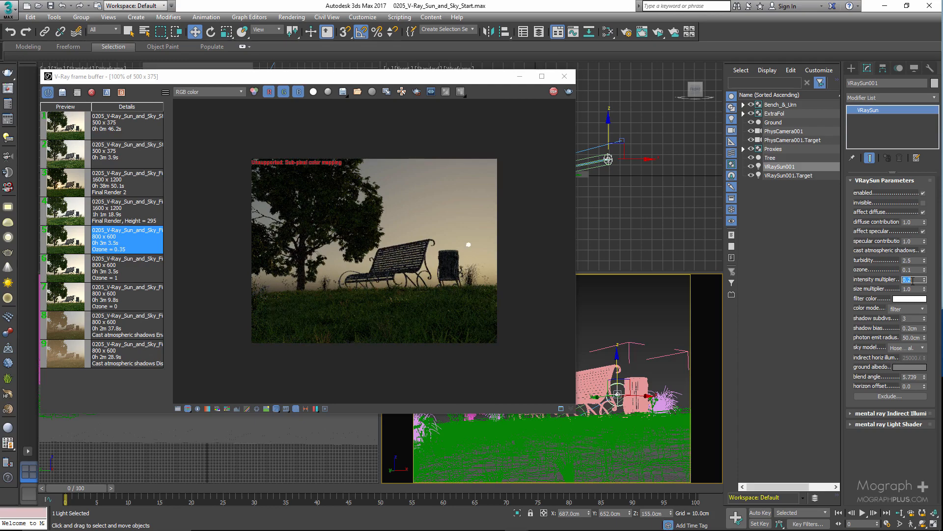
text(1)
key(Return)
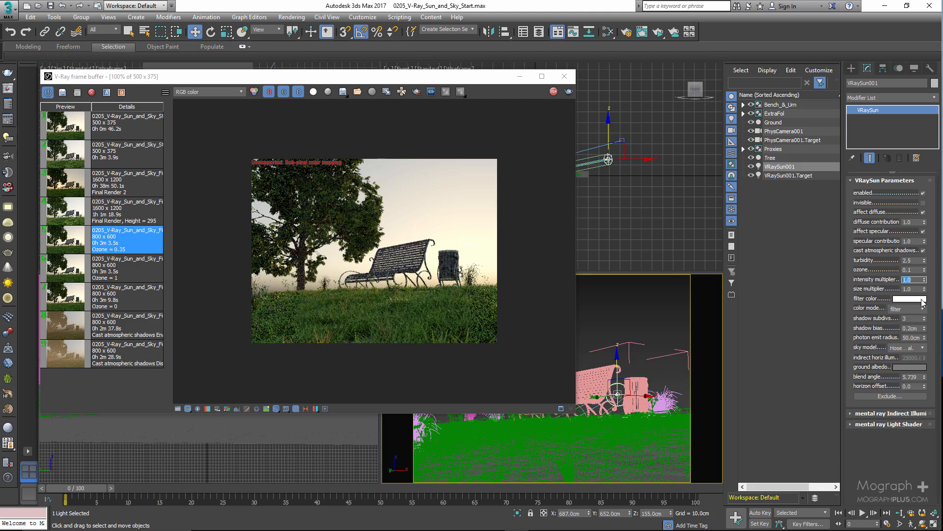
Step: Raise the sun to a Z position of 295 cm
double_click(906, 289)
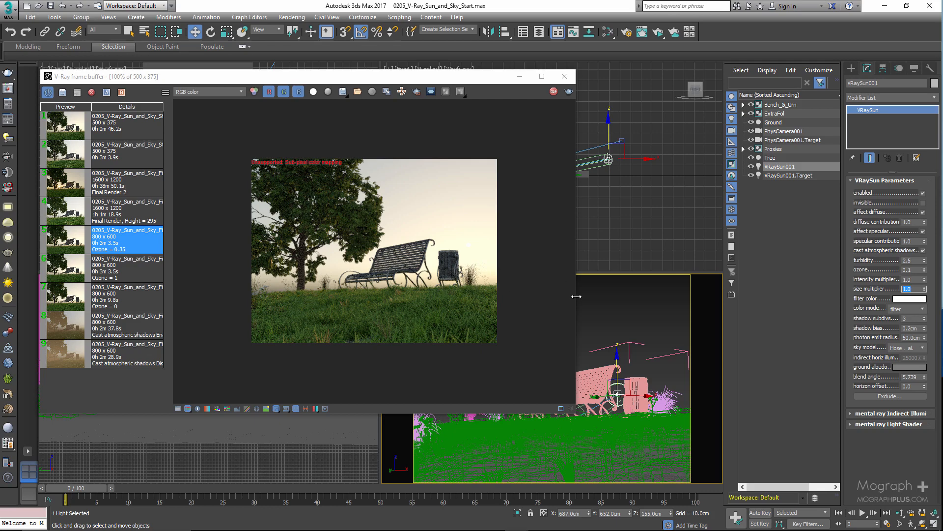
double_click(652, 513)
text(295)
key(Return)
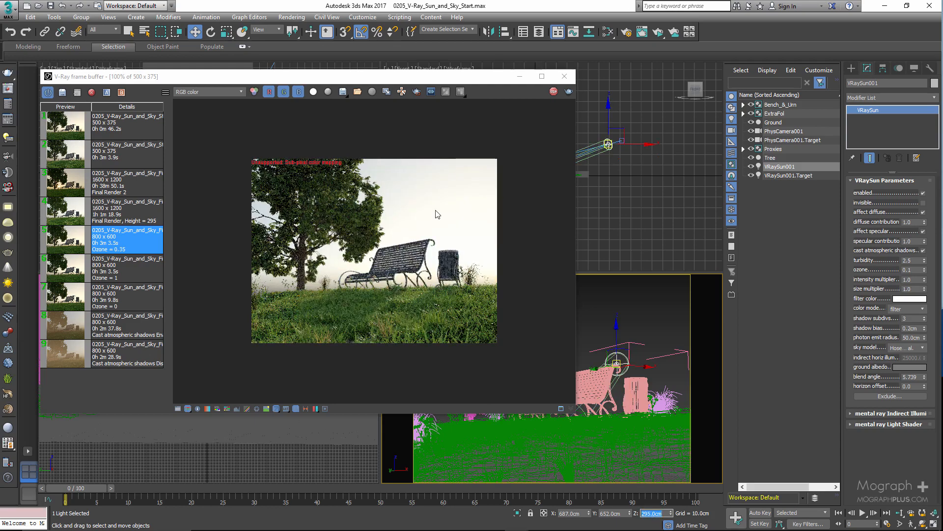
Step: Stop the interactive render, reposition the frame buffer and inspect the sky above the bench up close
click(553, 92)
drag(479, 82, 557, 106)
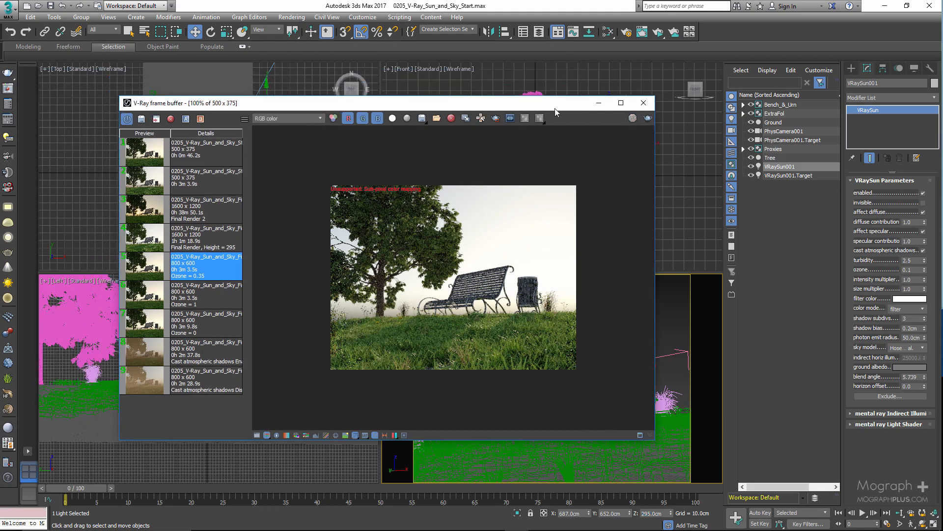
scroll(561, 234, up, 2)
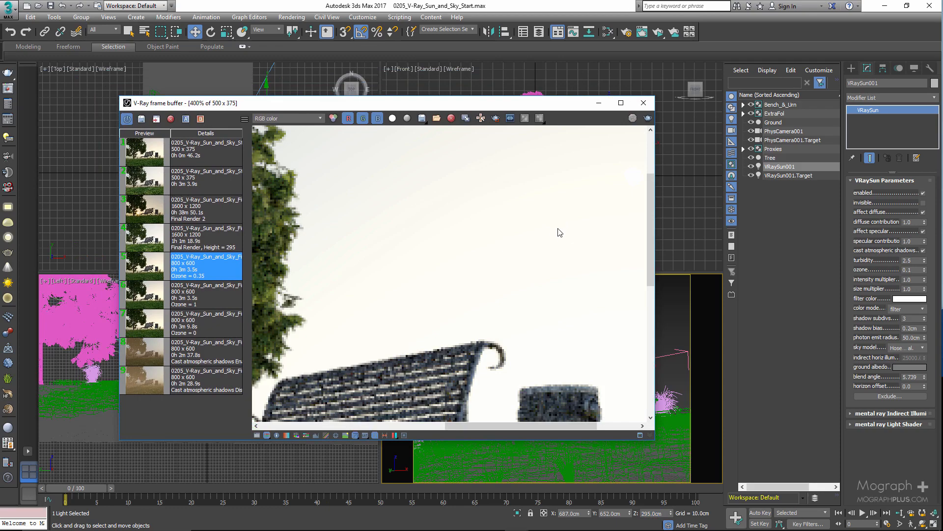
scroll(559, 233, down, 1)
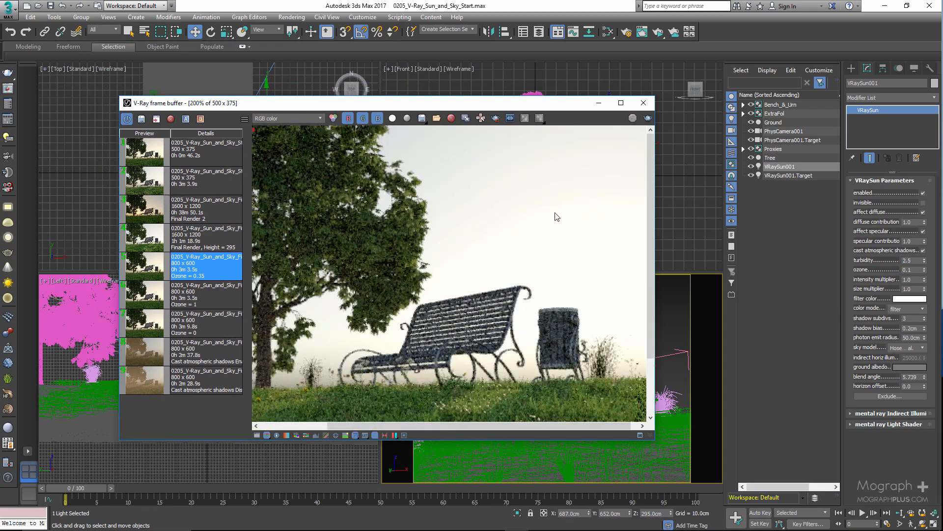
Step: Switch the render setup to Production Rendering Mode and set the Reinhard color mapping's burn value to 0.2
scroll(556, 214, down, 1)
key(F10)
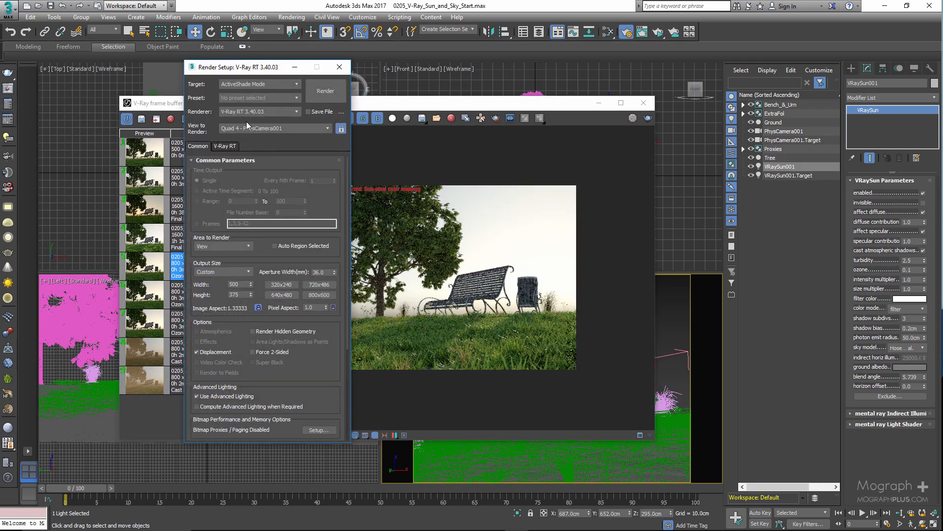
click(269, 84)
click(269, 80)
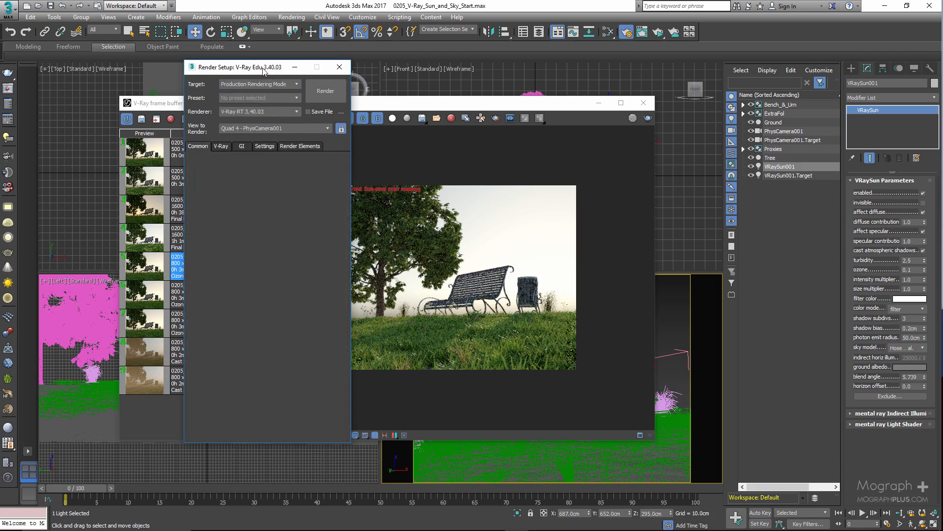
click(296, 134)
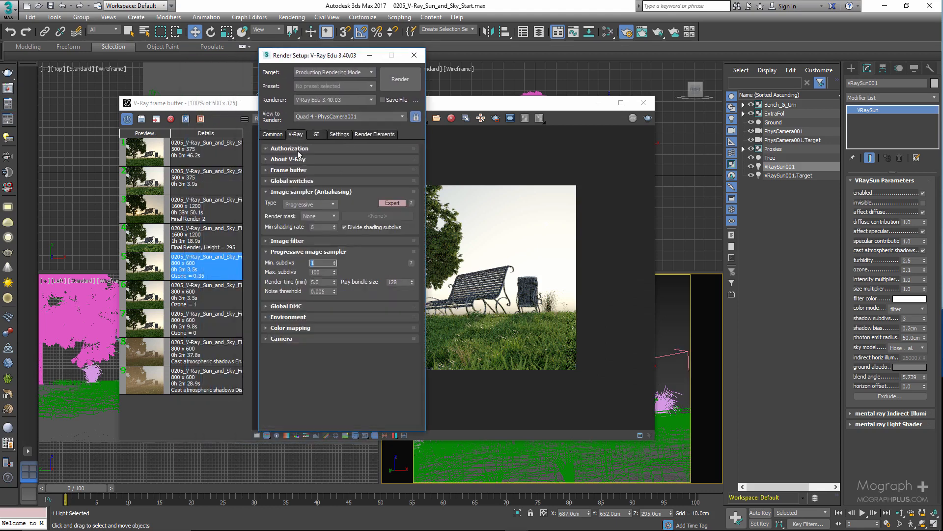
click(334, 329)
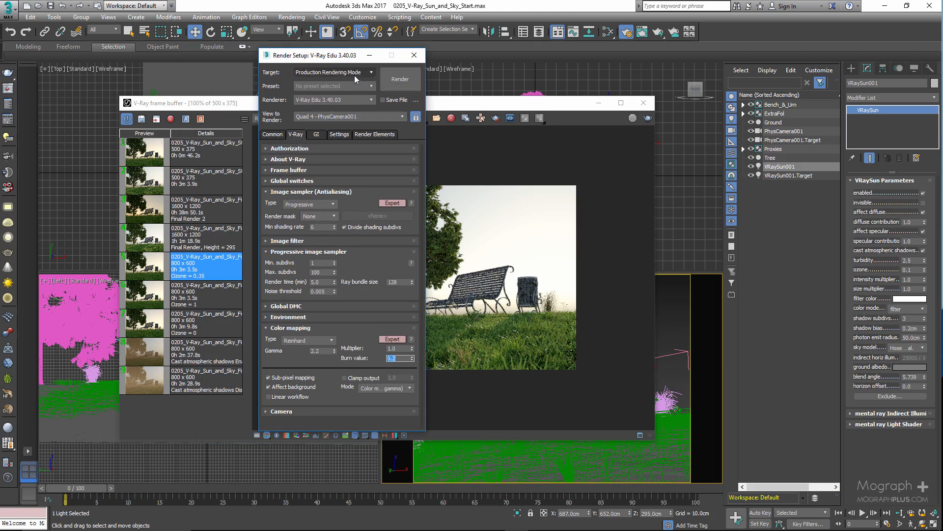
Step: Start an interactive V-Ray RT render and examine the sun disc in the sky up close
click(658, 37)
drag(659, 73, 659, 74)
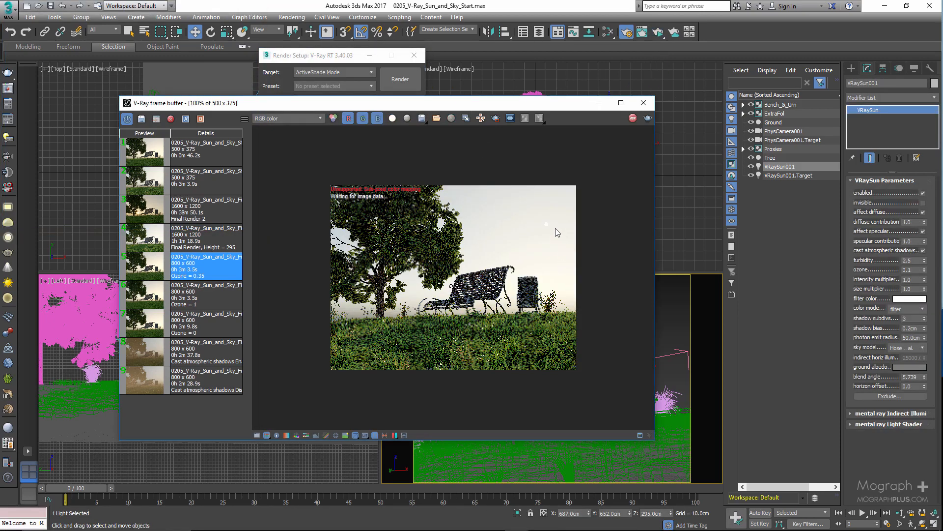
scroll(556, 232, up, 1)
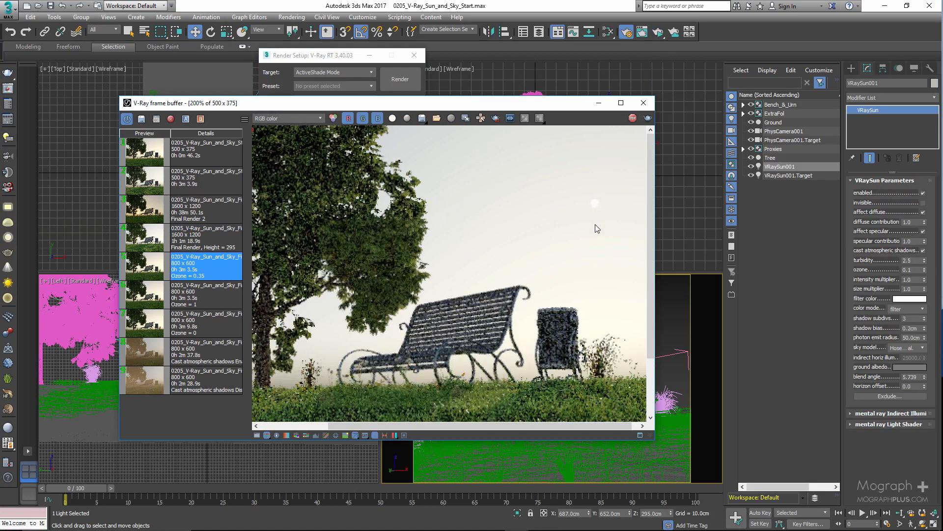
scroll(588, 255, down, 1)
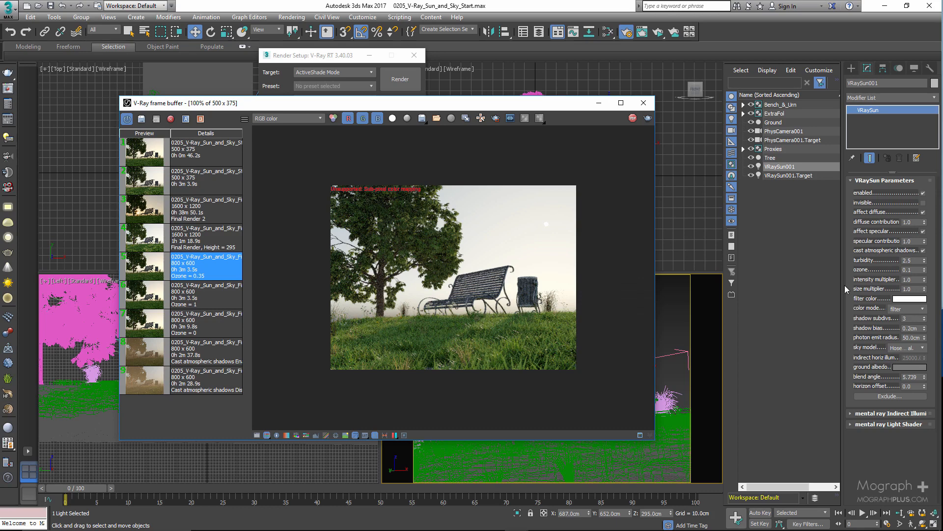
Step: Test the sun's size multiplier at 5 and 10 in the interactive render, and restore it to 1
click(911, 289)
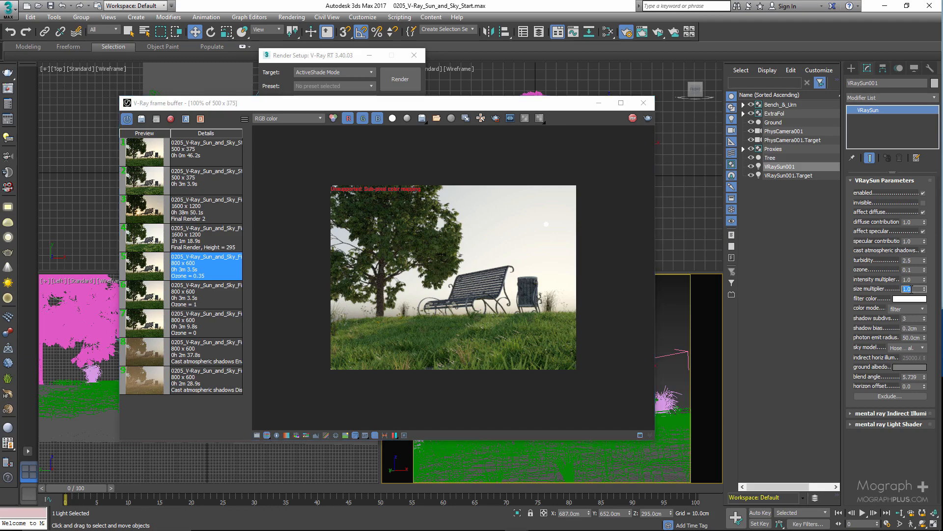
text(5)
key(Return)
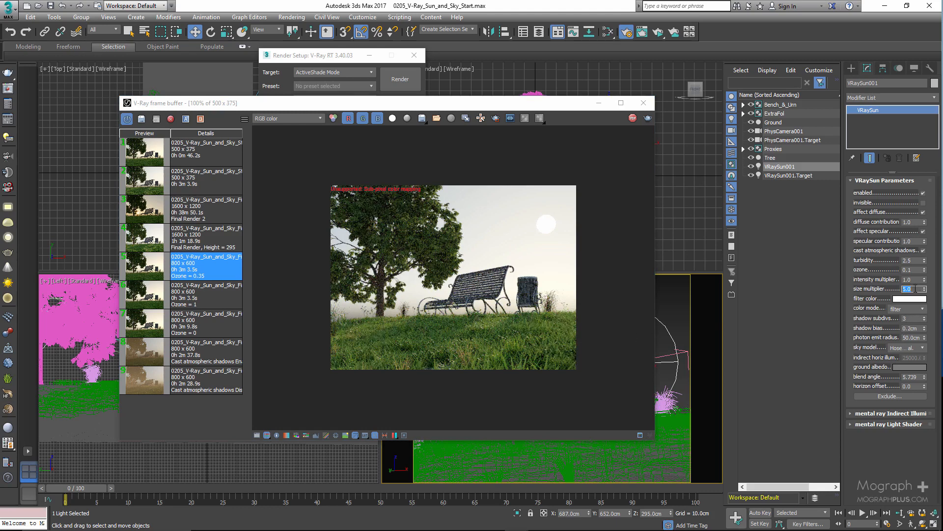
text(10)
key(Return)
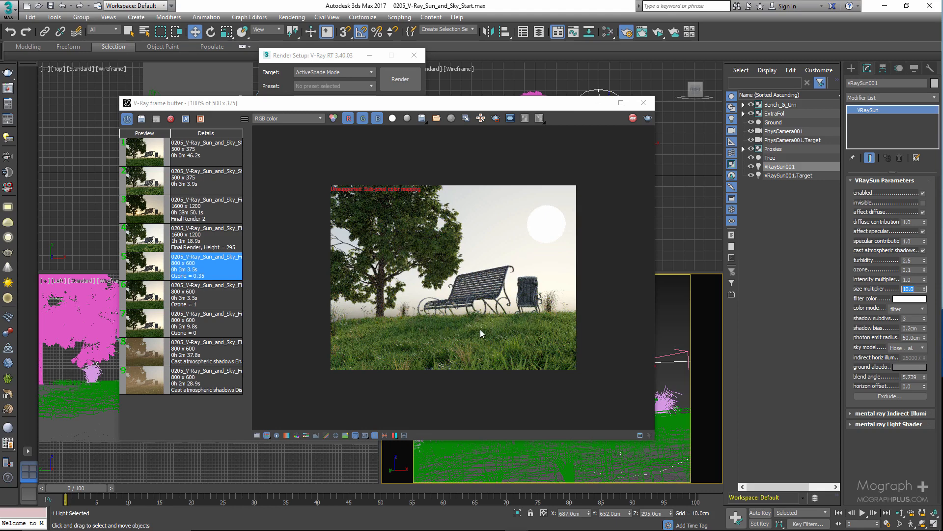
text(1)
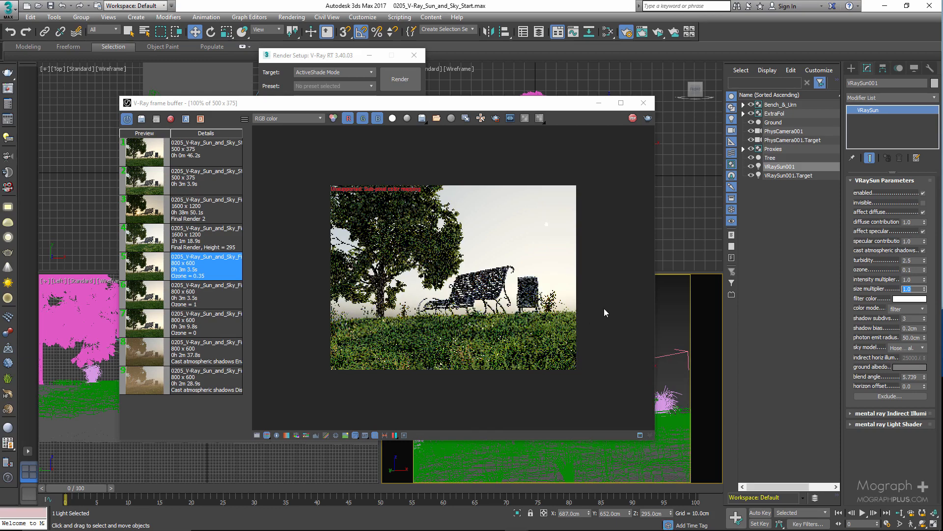
Step: Set the sun's filter color to magenta with hue 214 and saturation 240
click(902, 300)
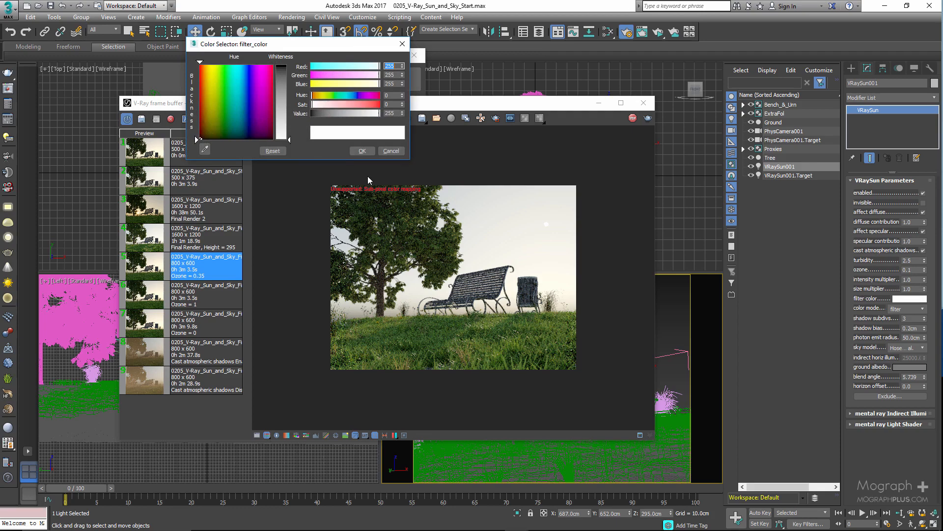
click(369, 96)
drag(369, 105, 375, 104)
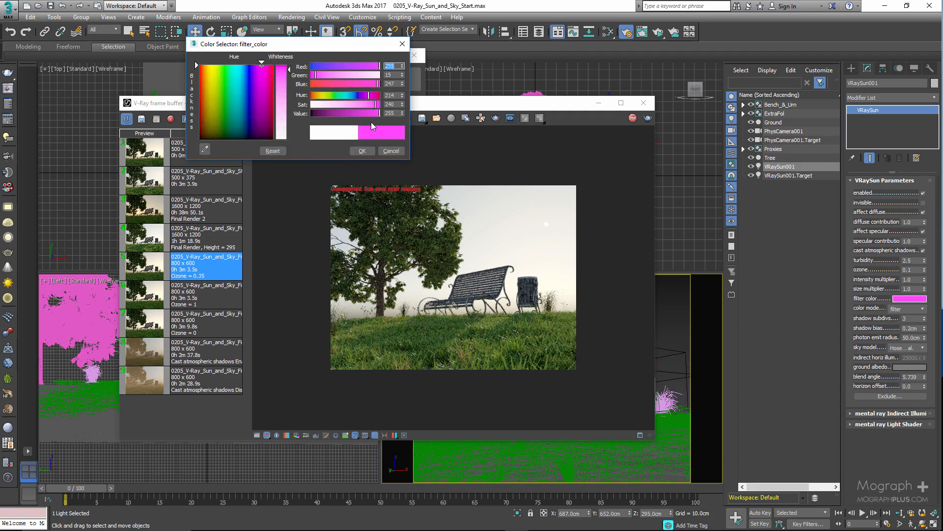
click(362, 151)
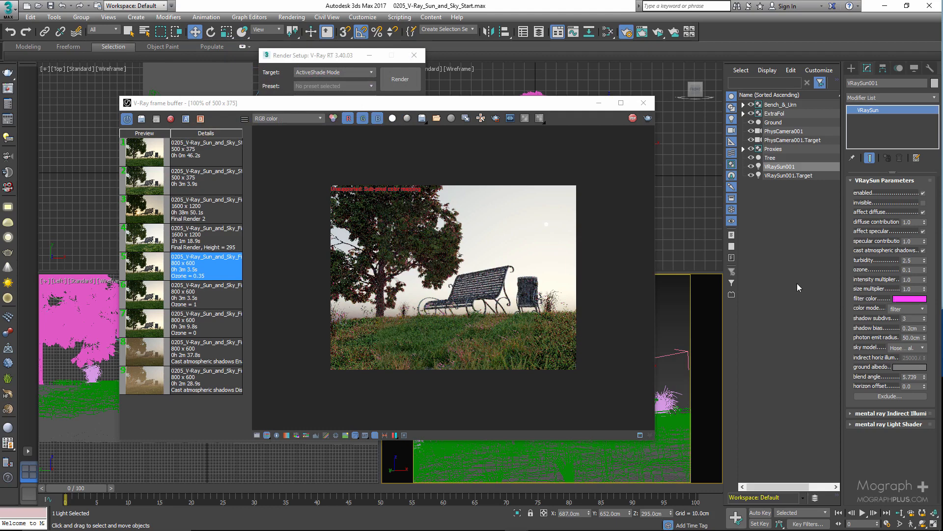
Step: Try a blue filter color, return it to magenta with hue 218, and examine the tinted tree and bench up close
click(909, 299)
click(355, 94)
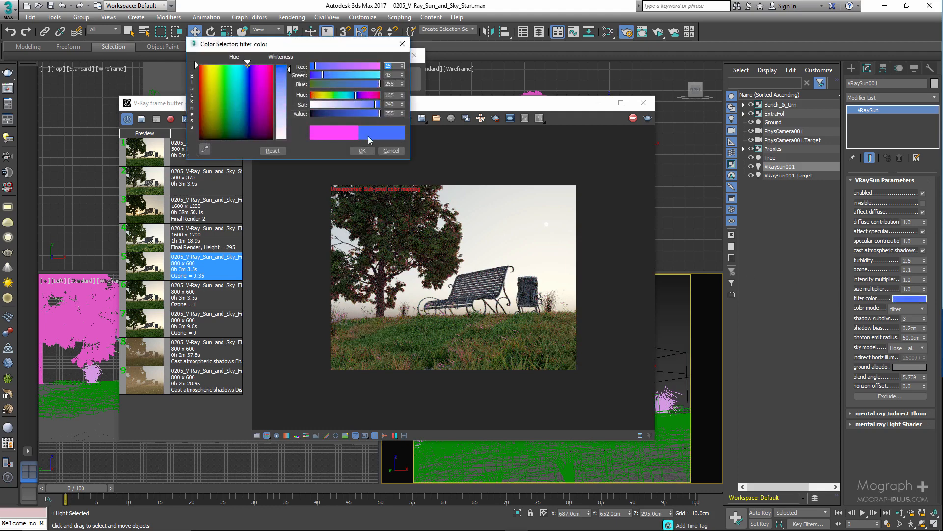
click(369, 95)
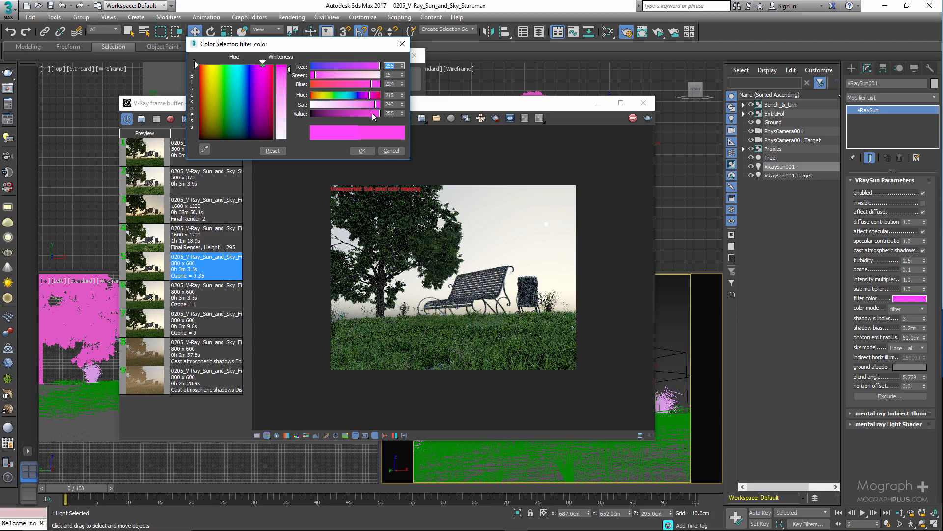
click(362, 150)
scroll(488, 345, up, 2)
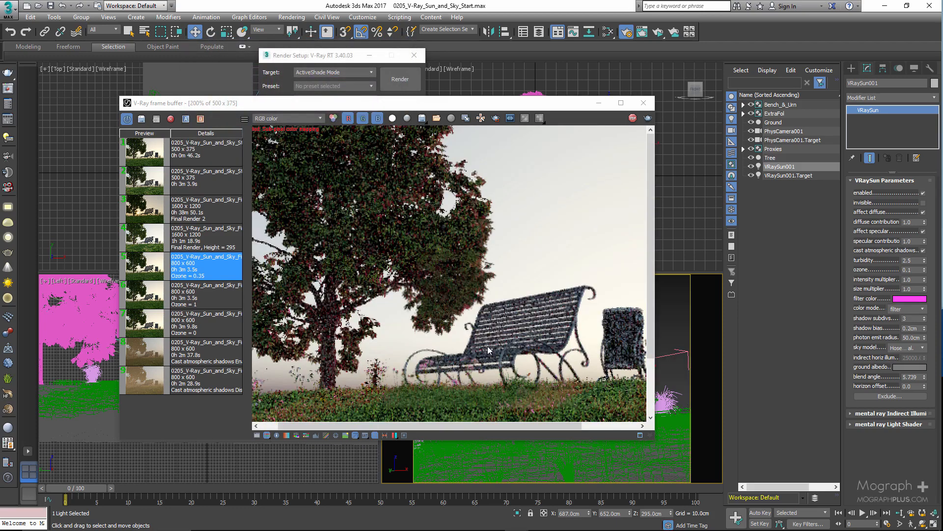
middle_drag(488, 346, 464, 274)
scroll(466, 281, down, 2)
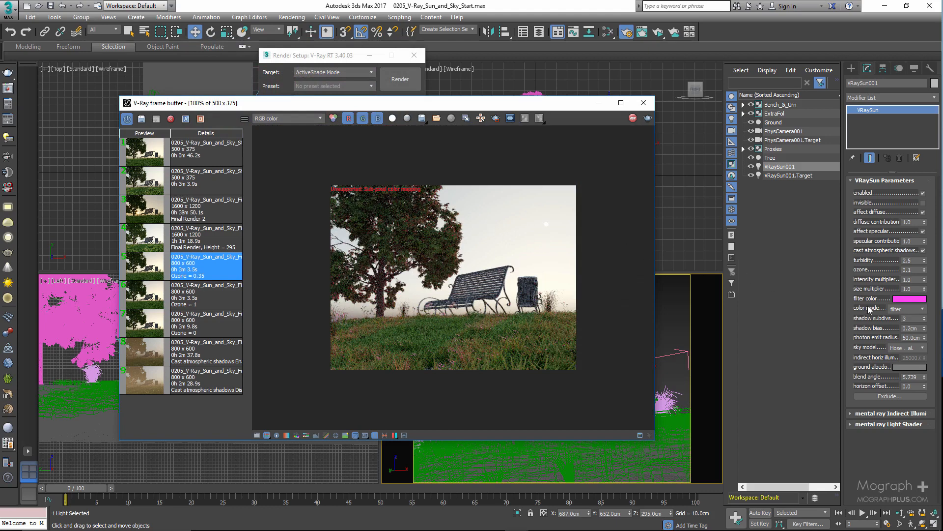
Step: Set the sun's color mode to direct and examine the sun disc up close in the render
click(913, 309)
click(913, 326)
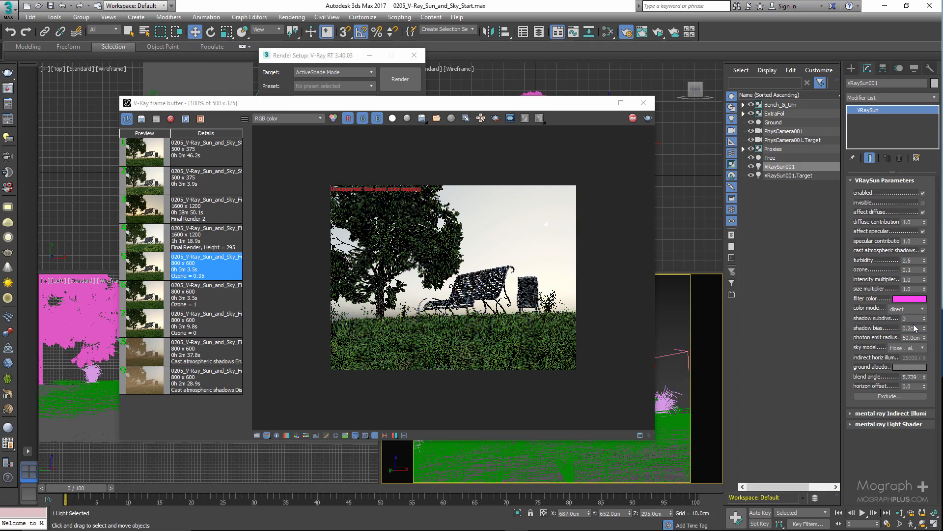
scroll(590, 209, up, 6)
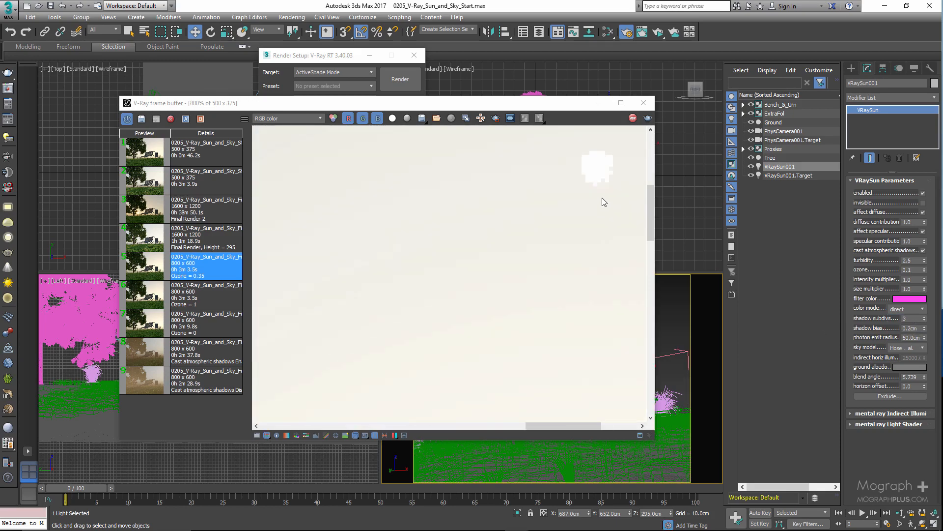
scroll(560, 233, down, 4)
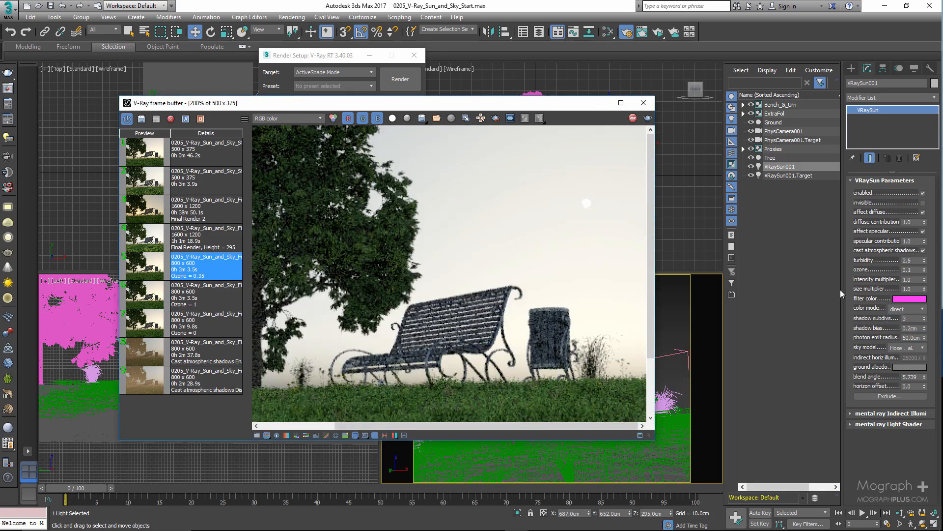
Step: Lower the sun's intensity multiplier to 0.2 and examine the color of the sun disc up close
double_click(913, 279)
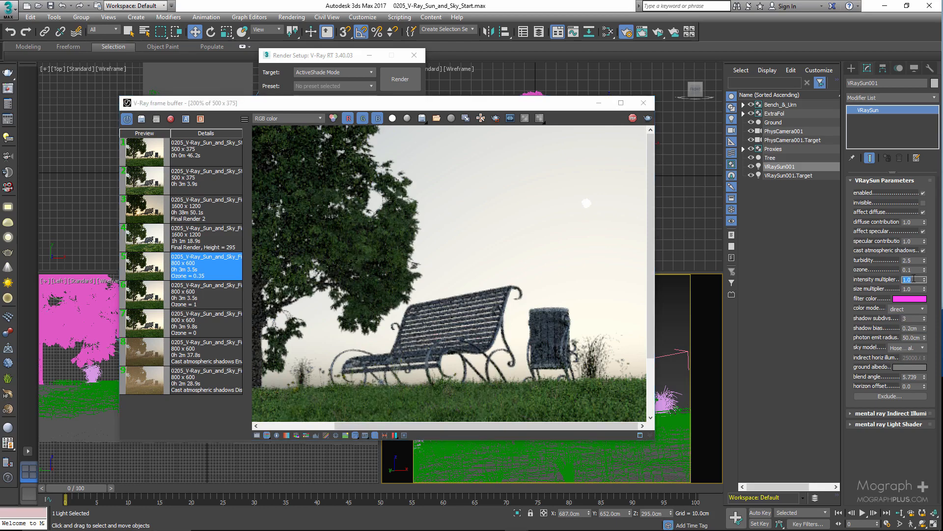
text(0.2)
key(Return)
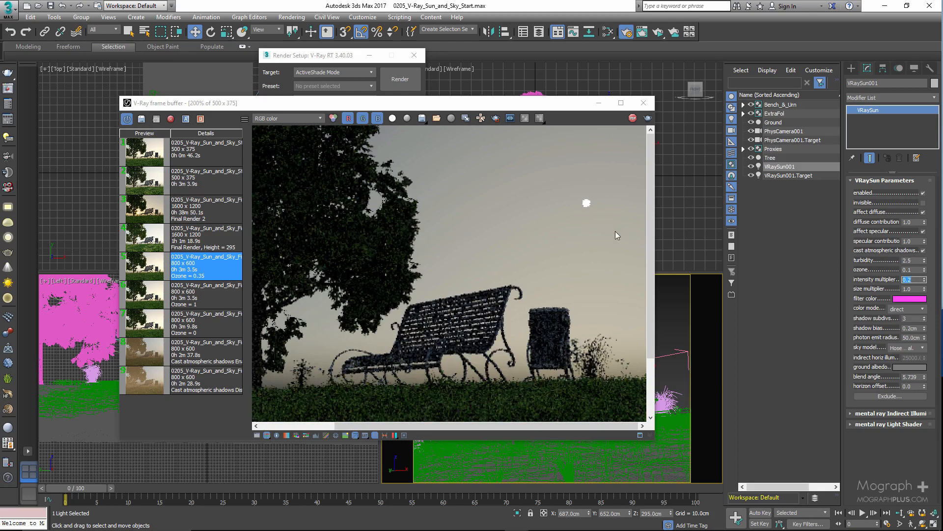
scroll(605, 211, up, 2)
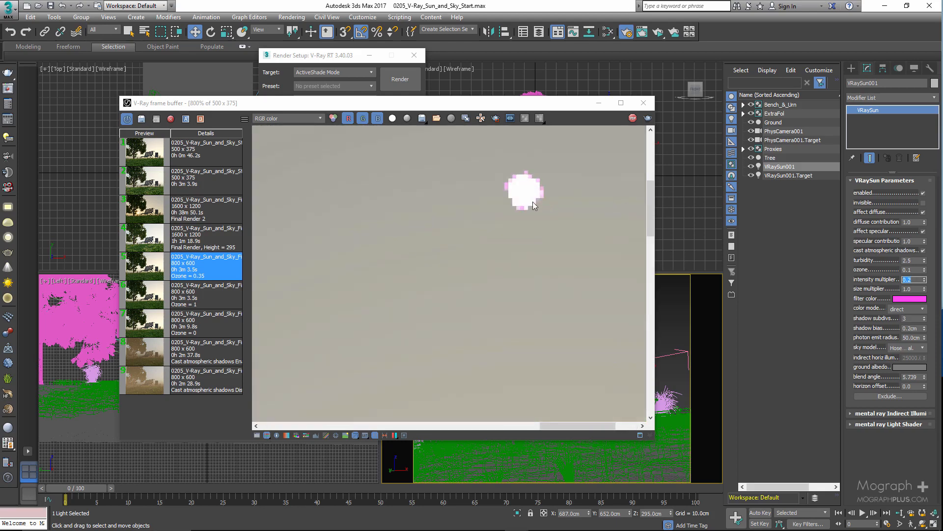
scroll(518, 216, down, 3)
scroll(534, 234, down, 1)
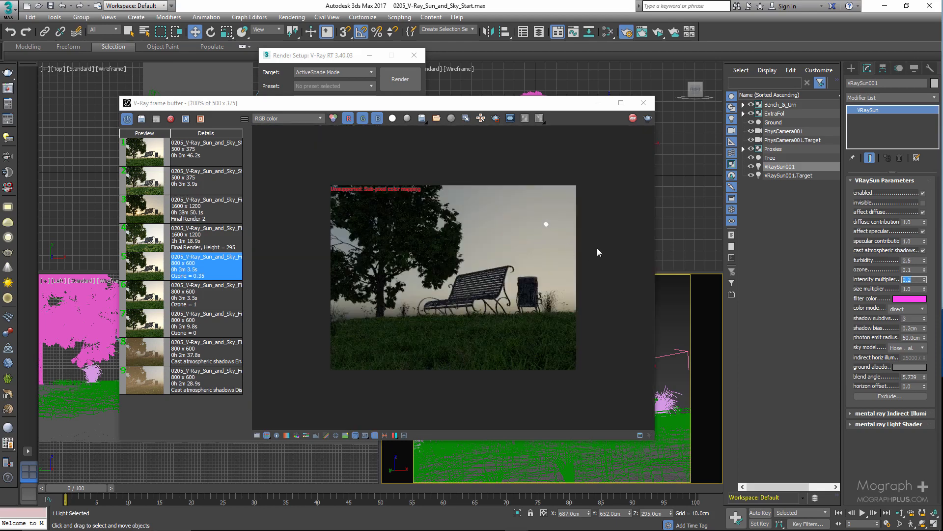
Step: Test the sun at a Z position of 900 cm, and return it to 295 cm
double_click(654, 513)
text(900)
key(Return)
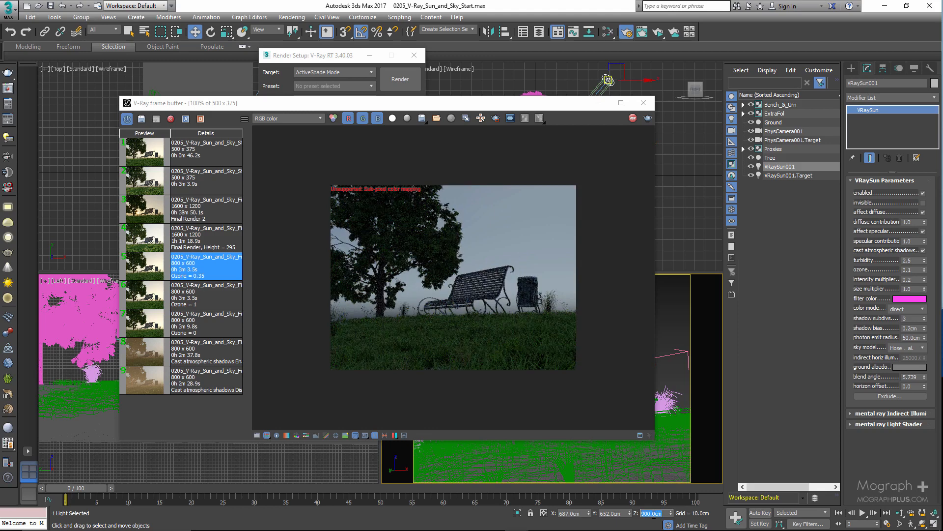
text(295)
key(Return)
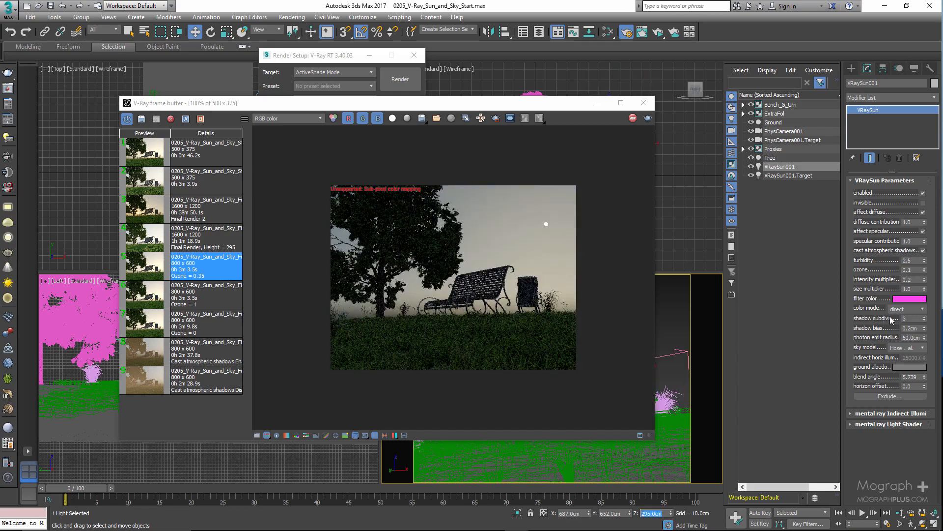
Step: Set the sun's color mode to override and reset its filter color to white
click(905, 309)
click(903, 331)
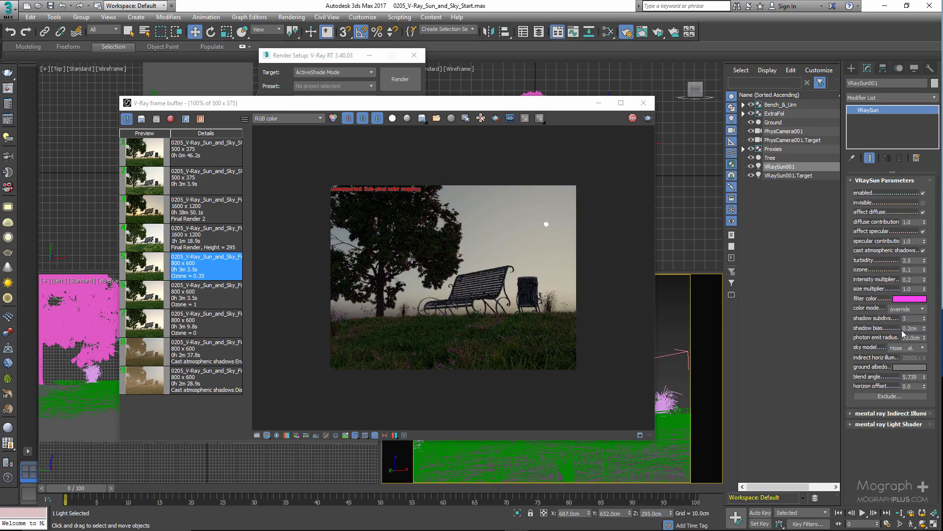
click(912, 299)
drag(335, 105, 311, 105)
click(362, 151)
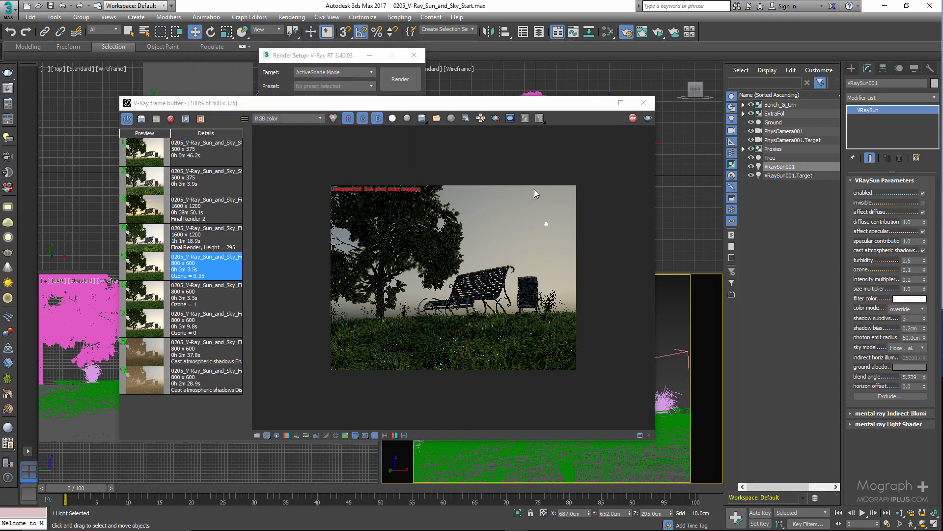
Step: Return the sun's color mode to filter and its intensity multiplier to 1
click(905, 309)
click(903, 319)
double_click(910, 280)
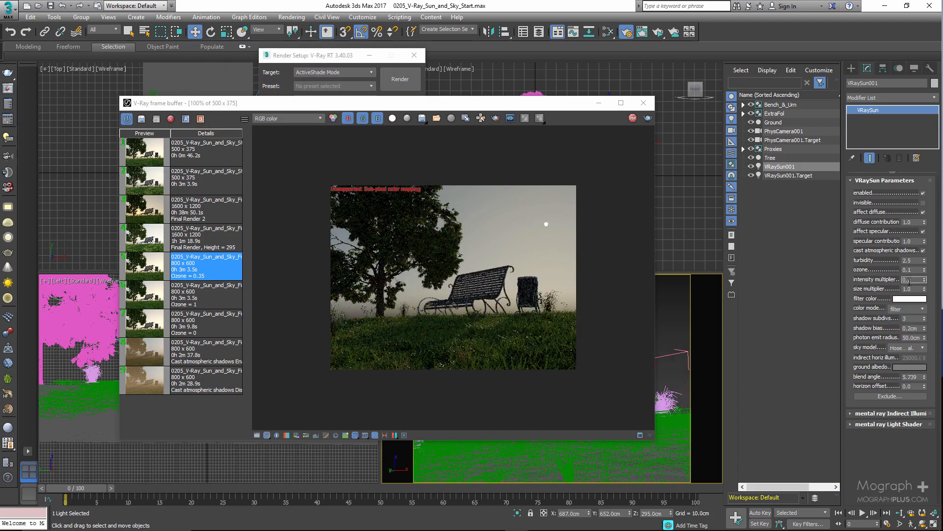
text(1)
key(Return)
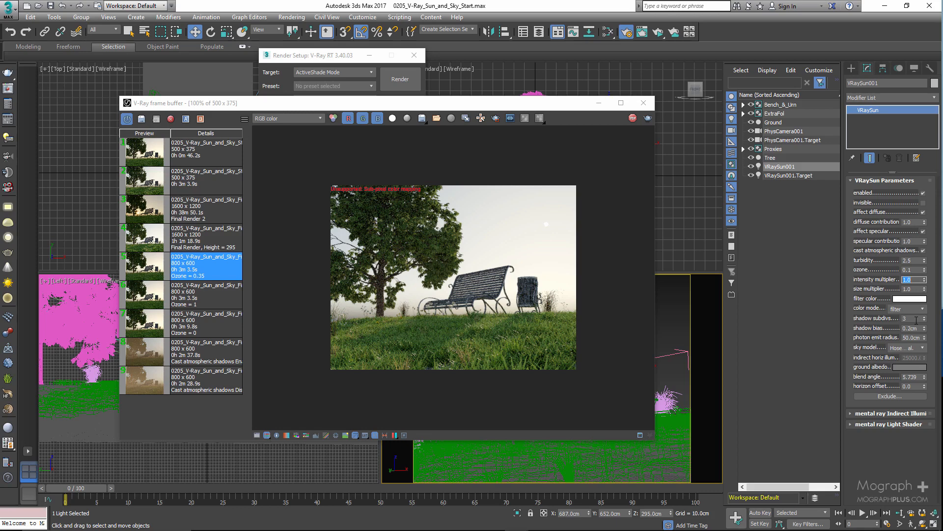
Step: Test the sun's shadow subdivs at 128, and restore them to 3
double_click(916, 319)
text(128)
key(Return)
text(3)
key(Return)
Step: Test the sun's shadow bias at 10 cm and 25 cm in the interactive render, and restore it to 0.2 cm
key(Tab)
text(10)
key(Return)
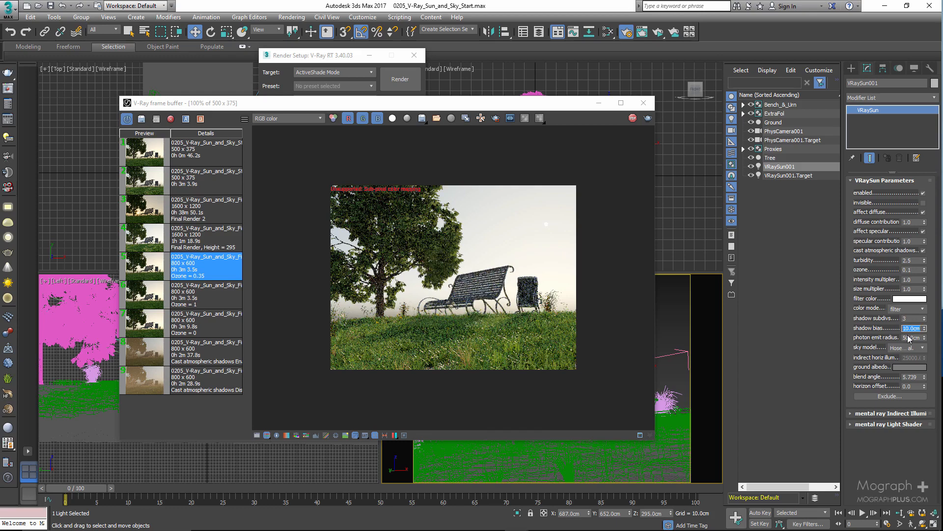
text(25)
key(Return)
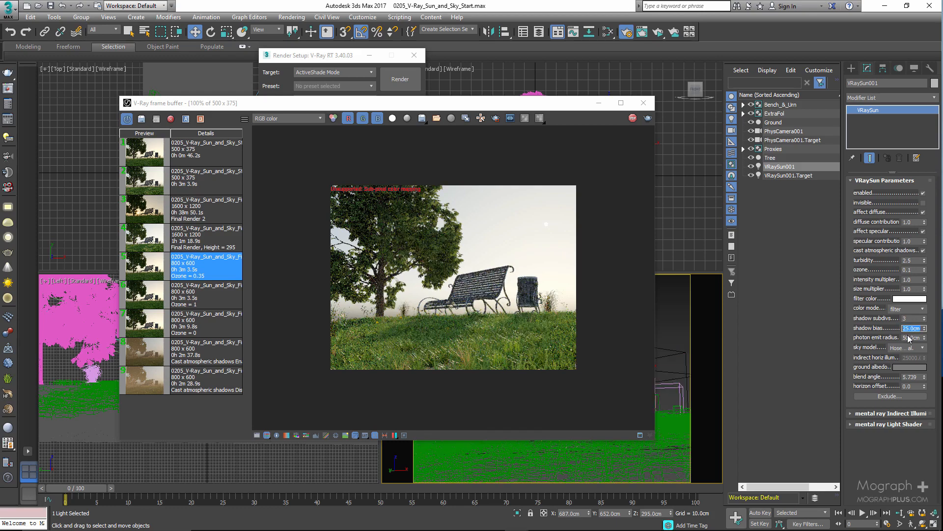
text(0.2)
key(Return)
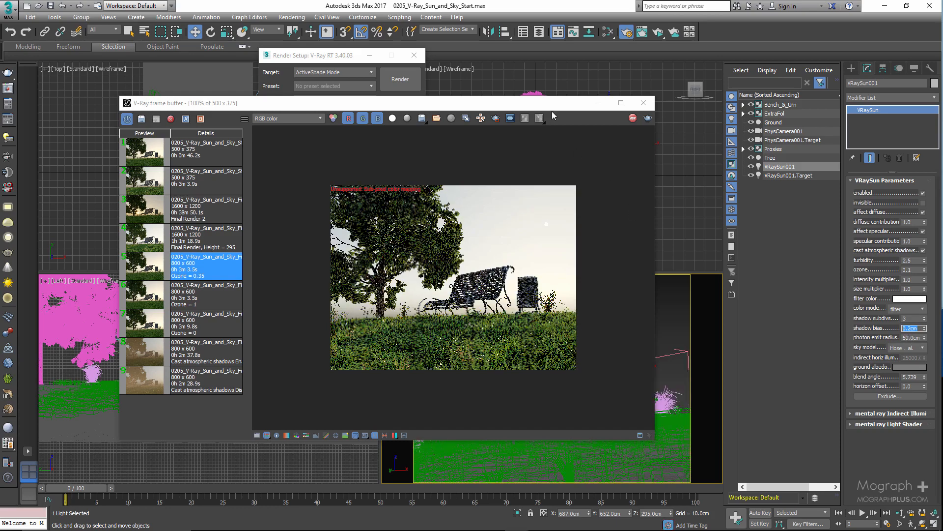
Step: Move the frame buffer aside to uncover the Front and camera viewports
drag(552, 103, 336, 178)
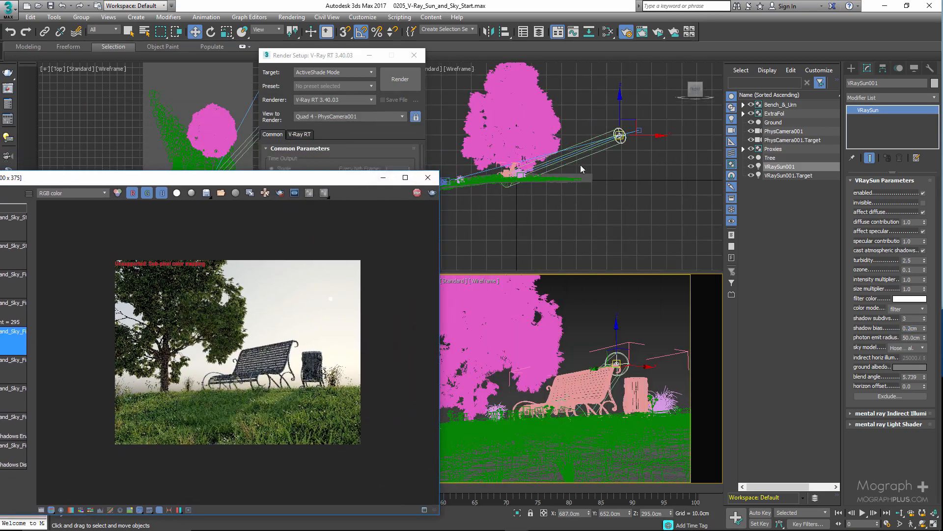
Step: Close the Render Setup window and bring the whole V-Ray frame buffer back into view over the viewports
scroll(588, 158, up, 4)
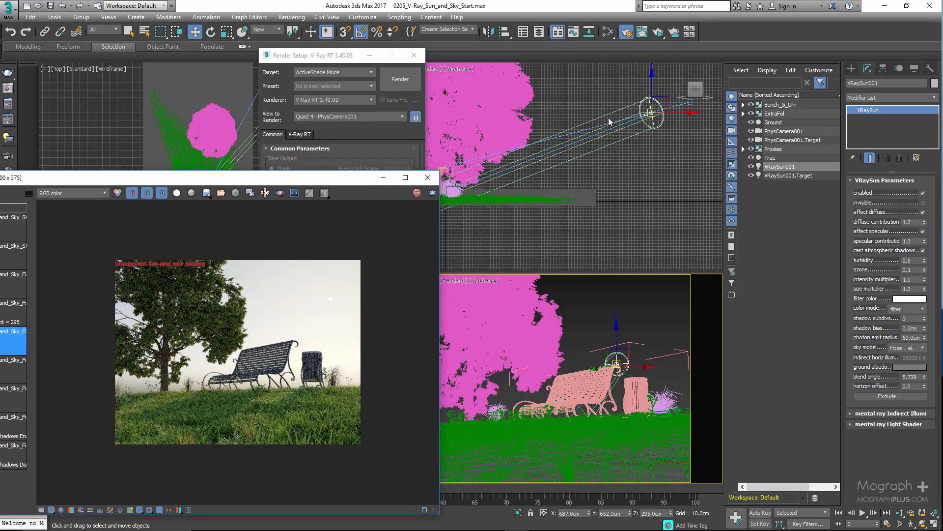
scroll(610, 157, down, 4)
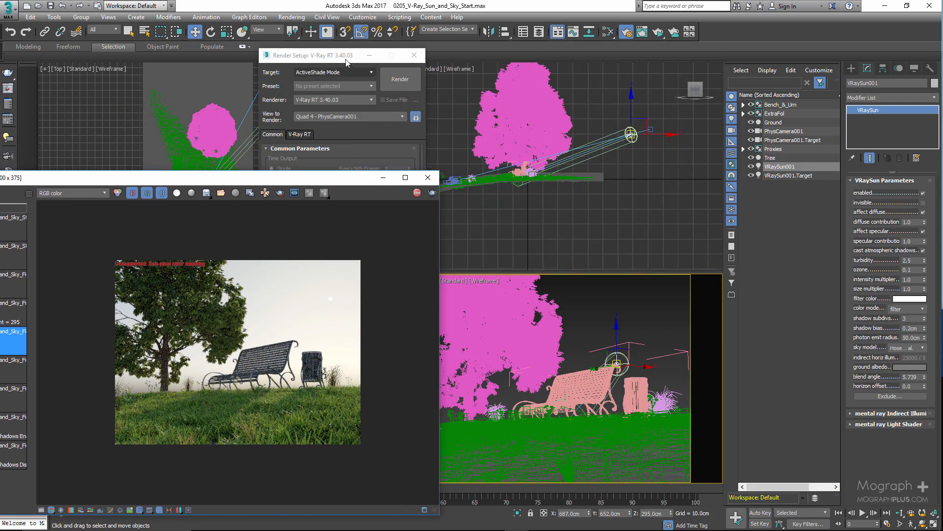
click(414, 55)
scroll(261, 143, up, 4)
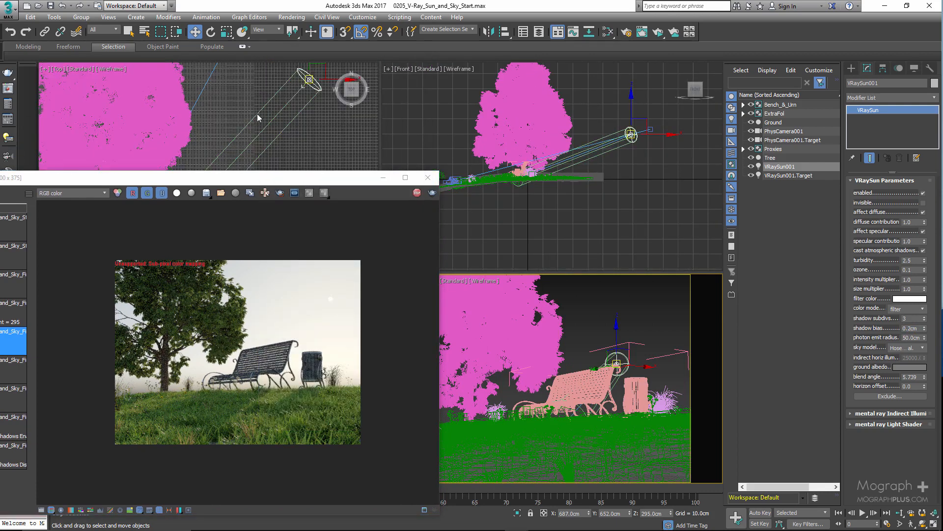
scroll(299, 132, down, 5)
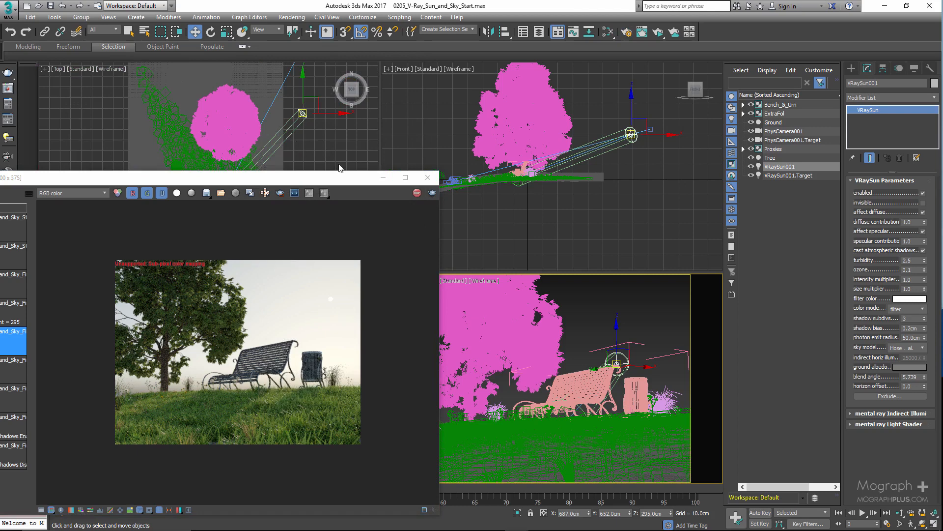
drag(345, 181, 524, 127)
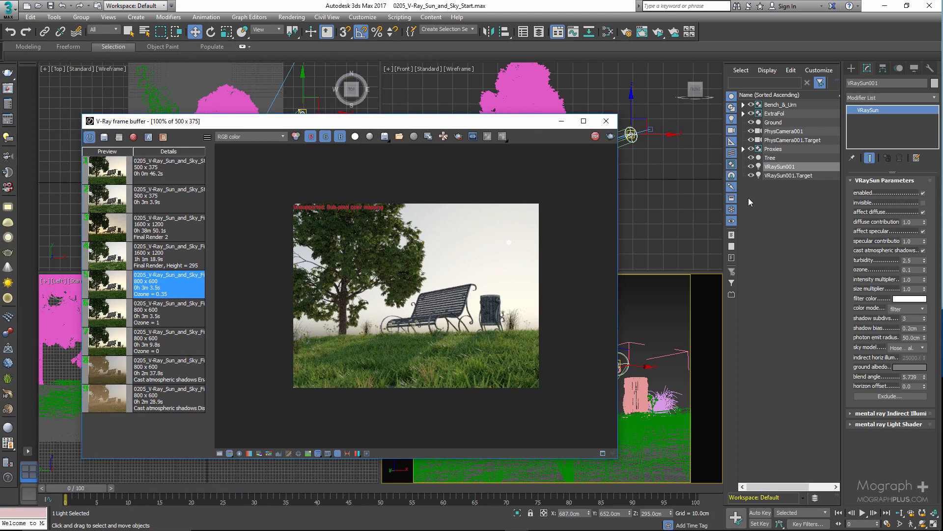
drag(525, 126, 578, 112)
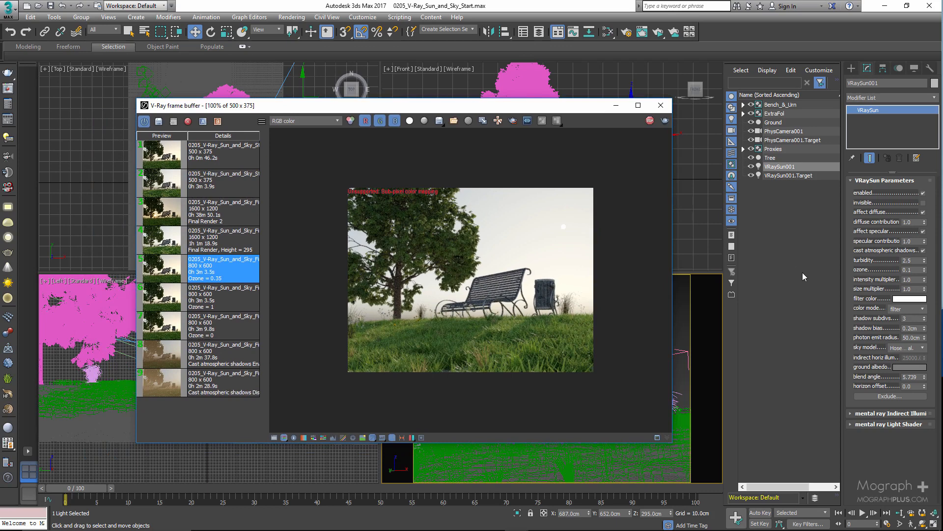
Step: Test the sun's sky model as Preetham et al., CIE Clear and CIE Overcast in the interactive render, and restore it to Hosek et al
click(915, 352)
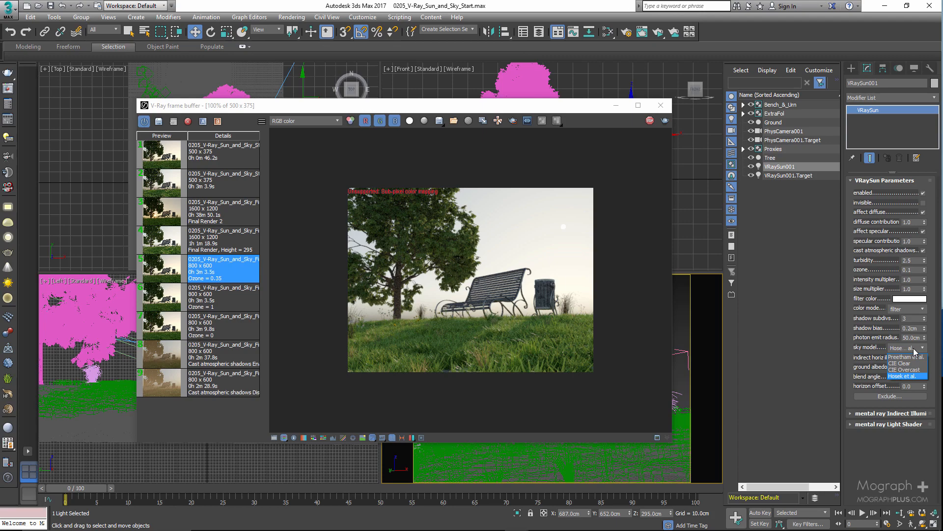
click(920, 357)
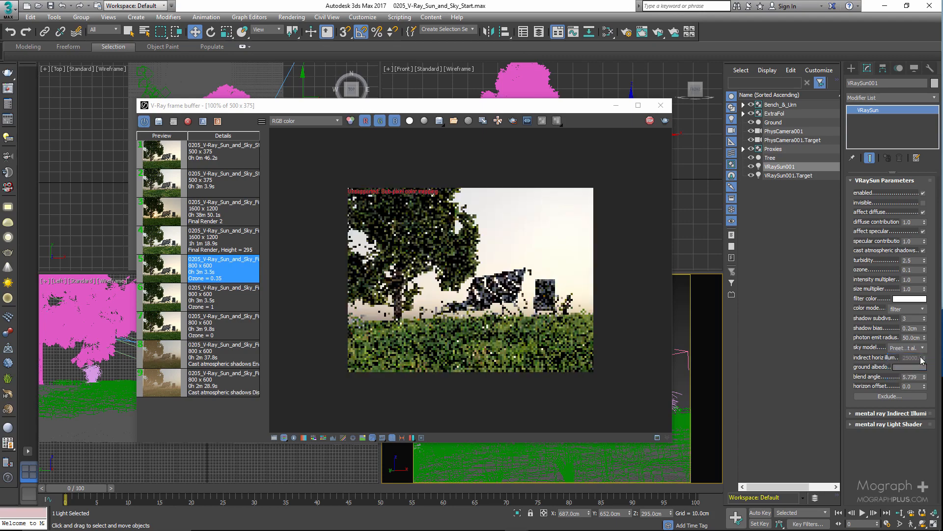
click(921, 347)
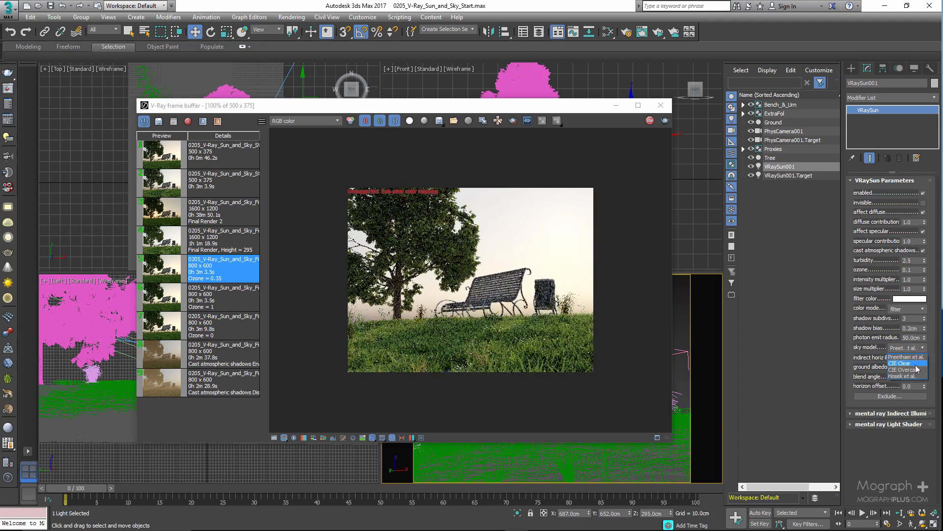
click(915, 364)
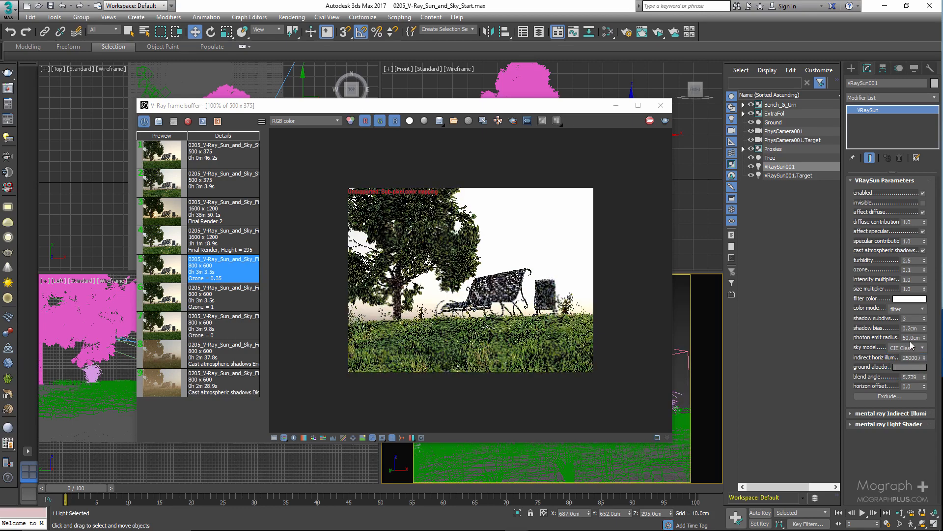
click(923, 348)
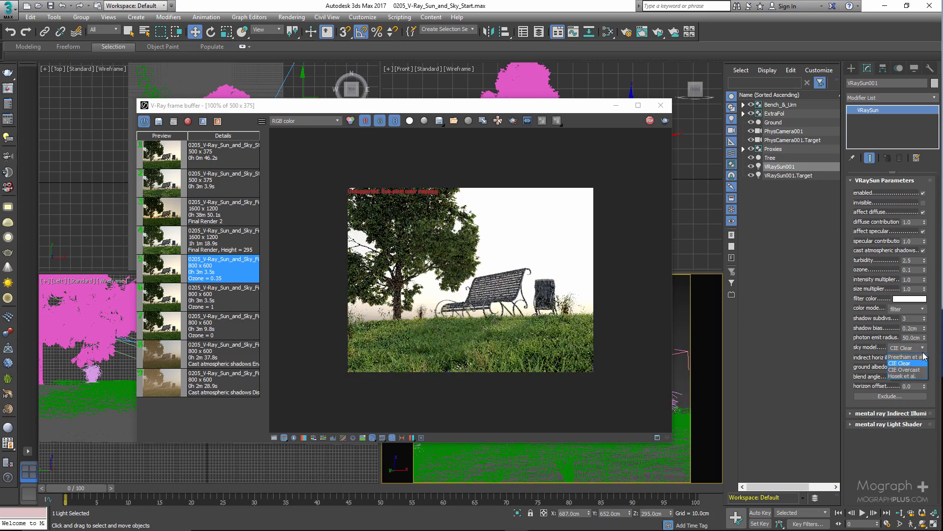
click(908, 370)
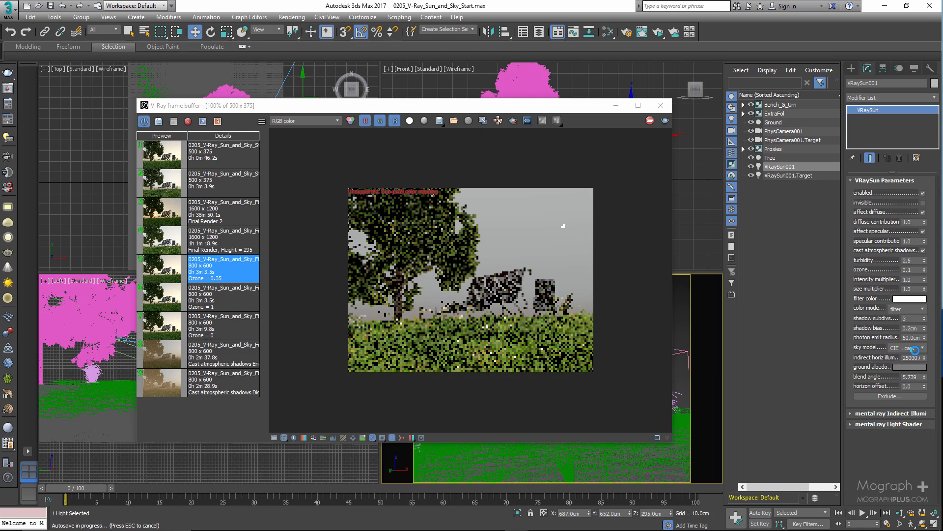
click(906, 348)
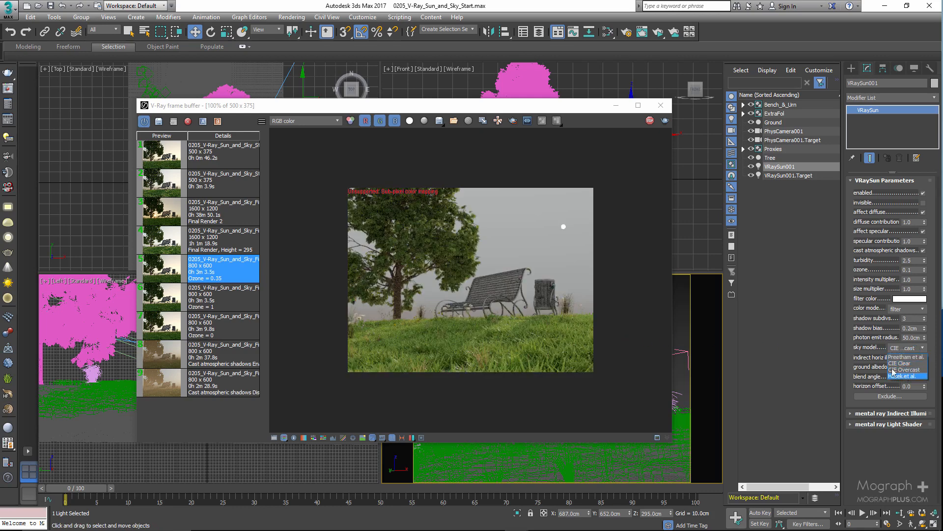
click(893, 375)
Step: Hide every object except VRaySun001, PhysCamera001 and their targets, and move the frame buffer aside to uncover the camera viewport
ctrl+click(788, 176)
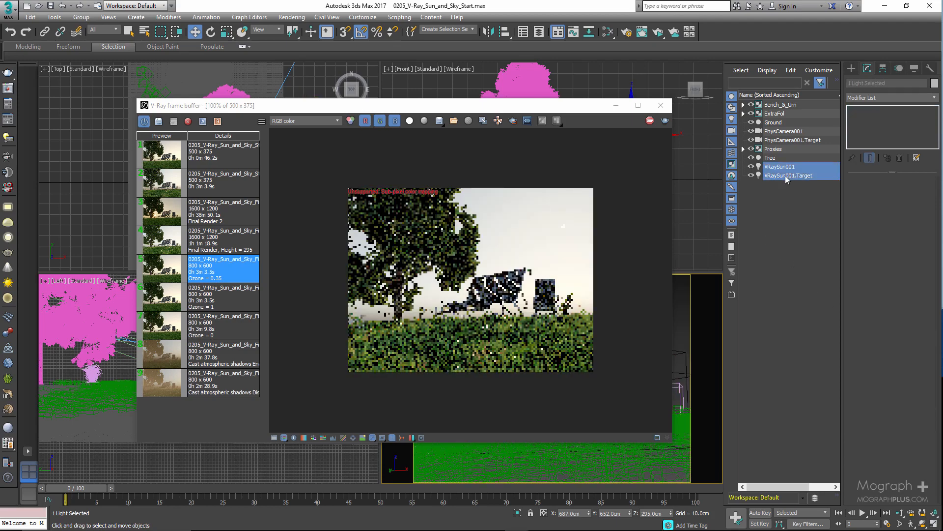
ctrl+click(784, 141)
ctrl+click(783, 131)
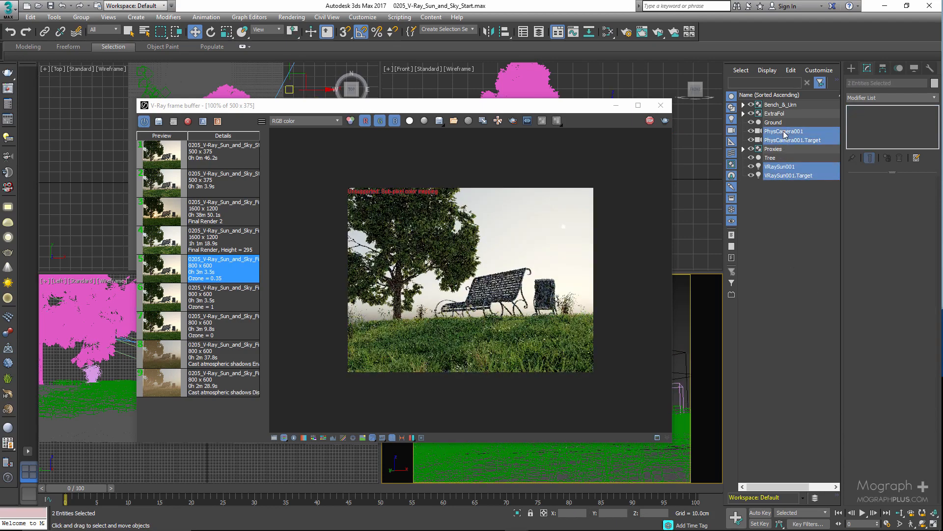
right_click(690, 309)
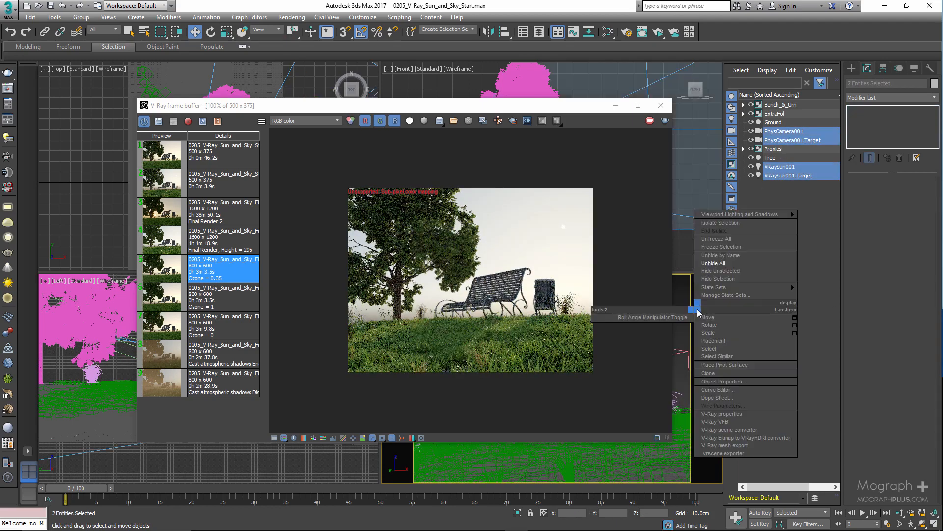
click(752, 271)
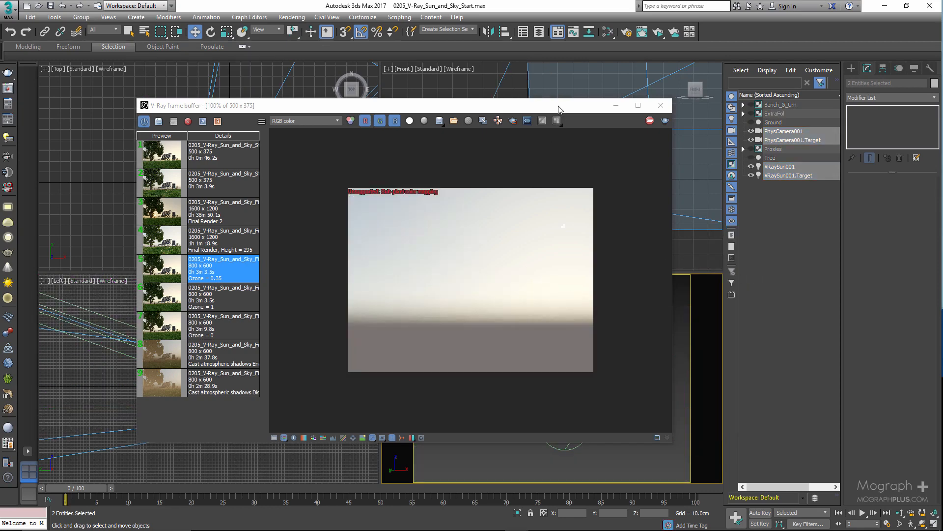
drag(557, 106, 451, 105)
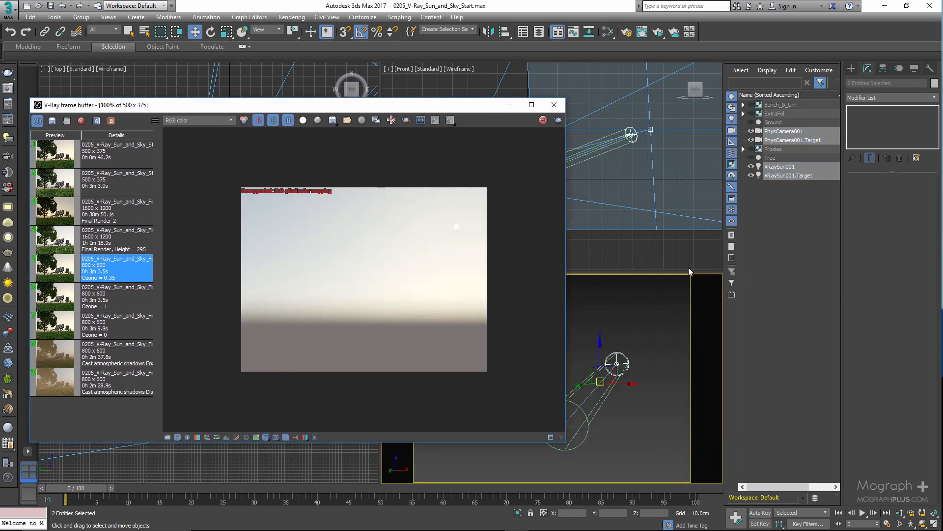
Step: Select only VRaySun001 and raise its Z position to 900 cm
click(783, 167)
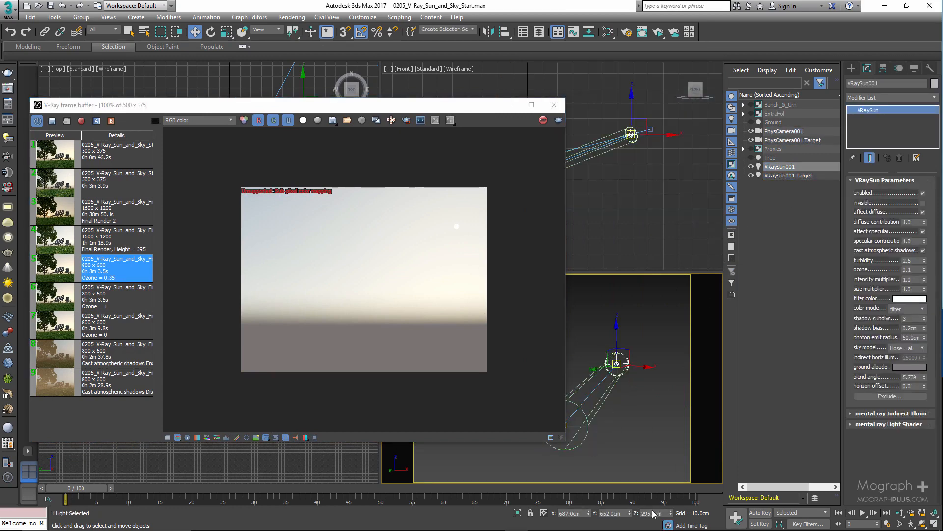
double_click(654, 513)
text(900)
key(Return)
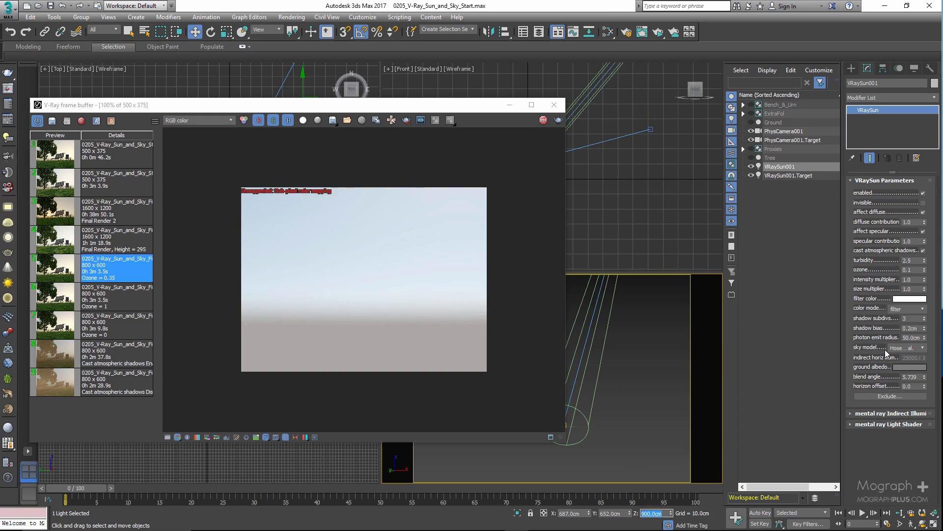
Step: Compare the Preetham et al. and CIE Overcast sky models with the sun at its high position, and return to Hosek et al
click(904, 348)
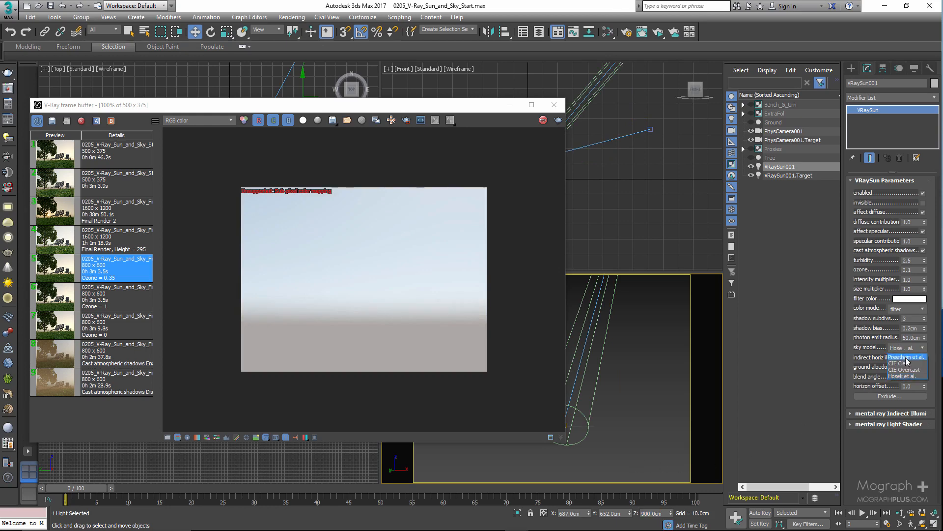
click(906, 358)
click(904, 348)
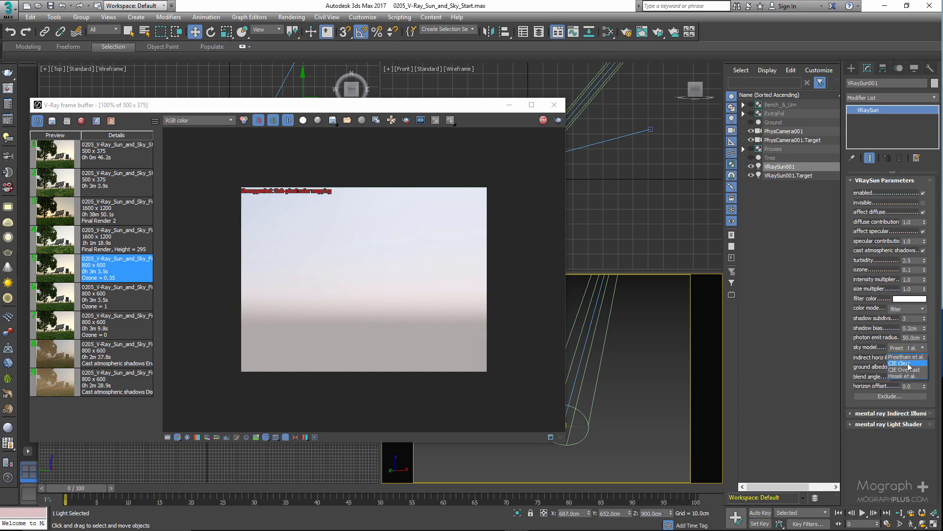
click(904, 370)
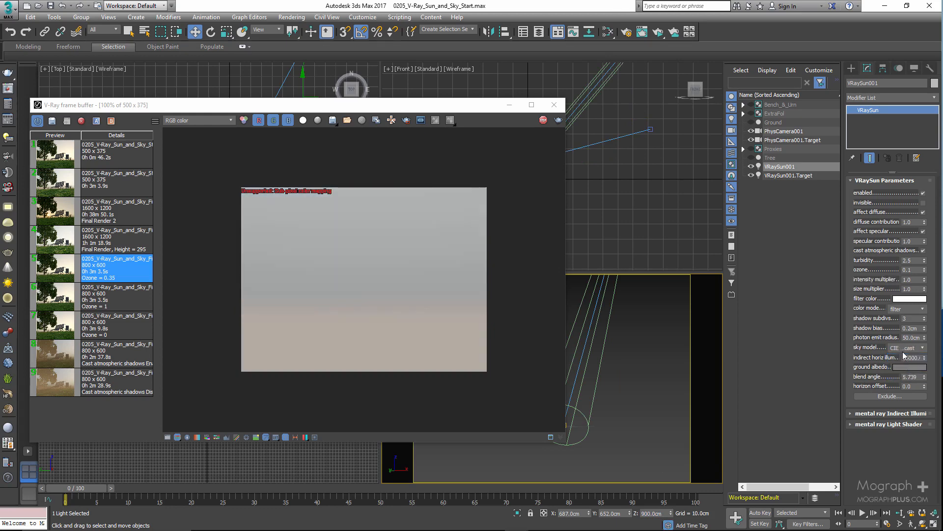
click(904, 348)
click(906, 378)
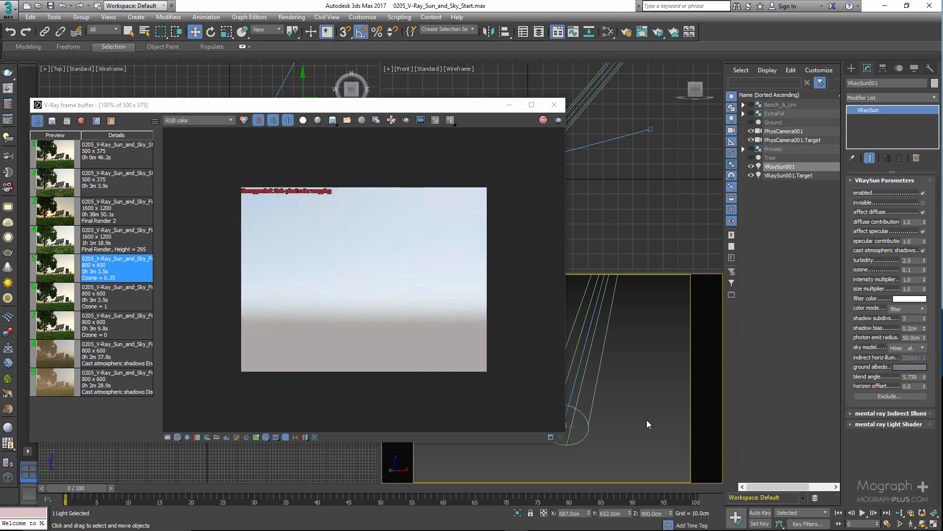
Step: Lower the sun's Z position to 25 cm to test the Hosek sky with the sun near the horizon
double_click(652, 514)
text(25)
key(Return)
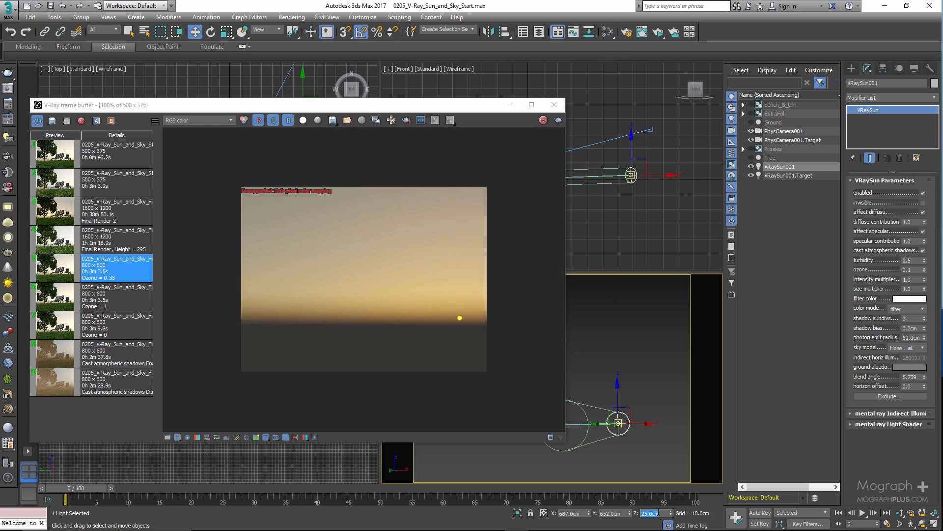
Step: Set the sun's Z position successively to 900, 800, 700, 600, 500, 400, 300, 200, 100, 75 and 50 cm in the interactive render
text(900)
key(Return)
text(800)
key(Return)
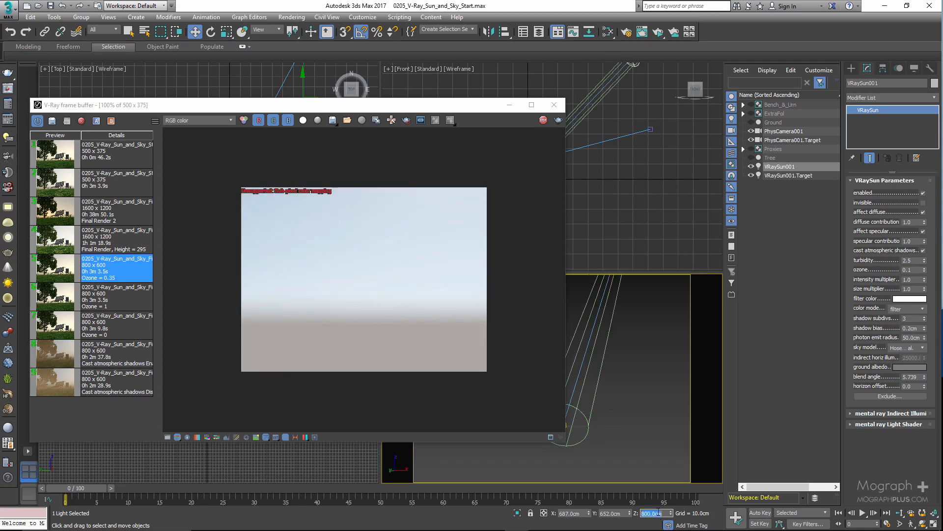
text(700)
key(Return)
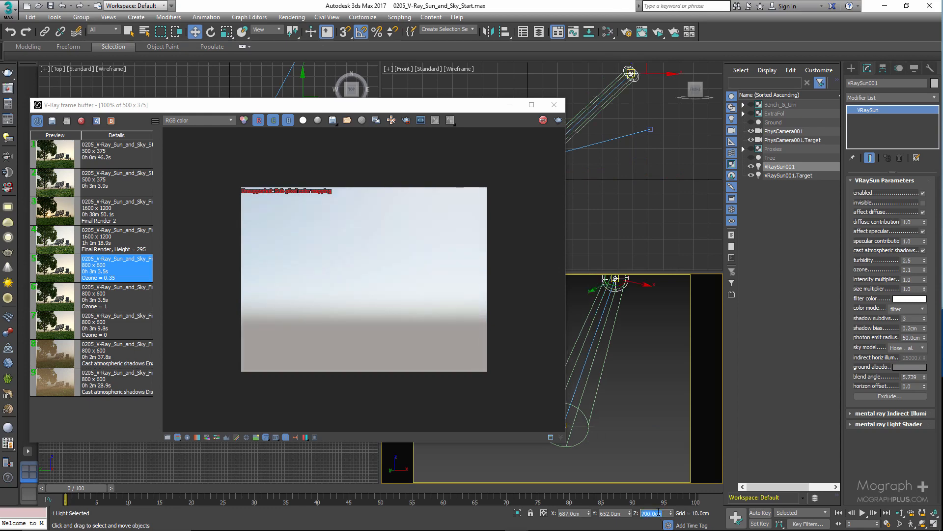
text(600)
key(Return)
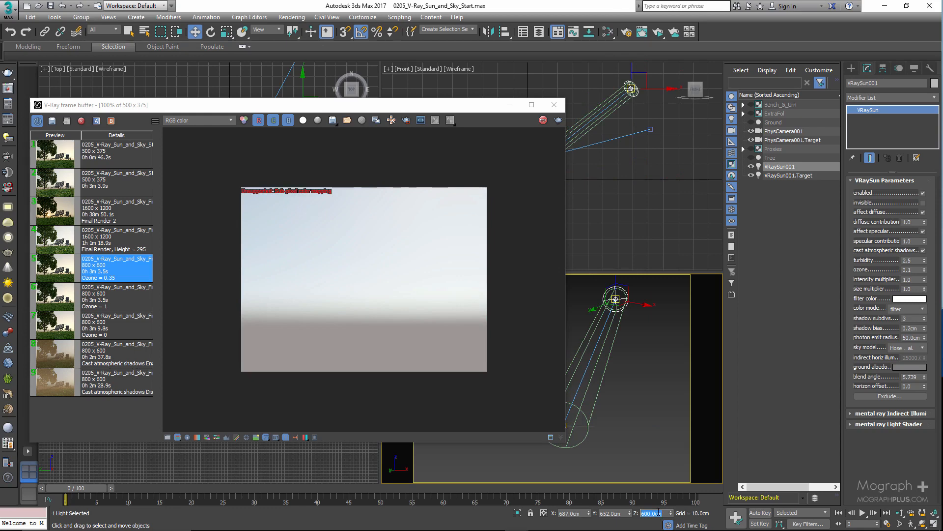
text(500)
key(Return)
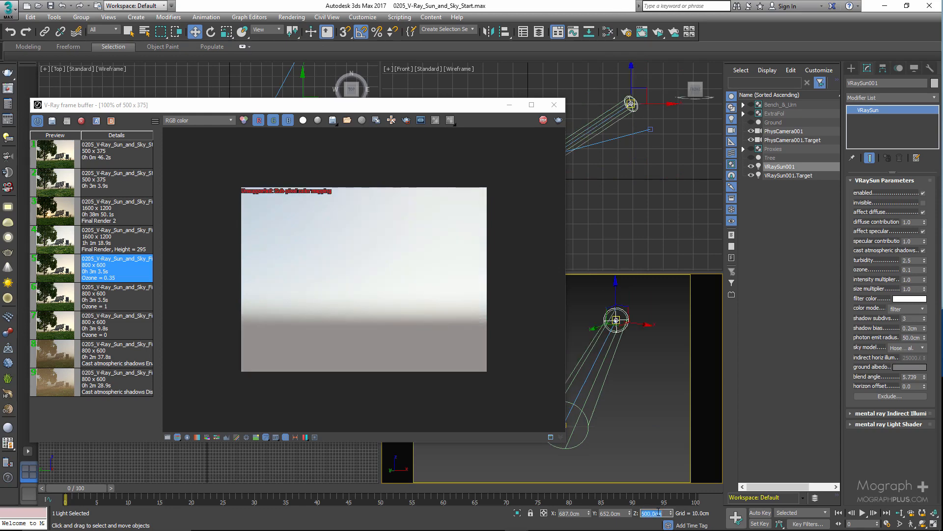
text(400)
key(Return)
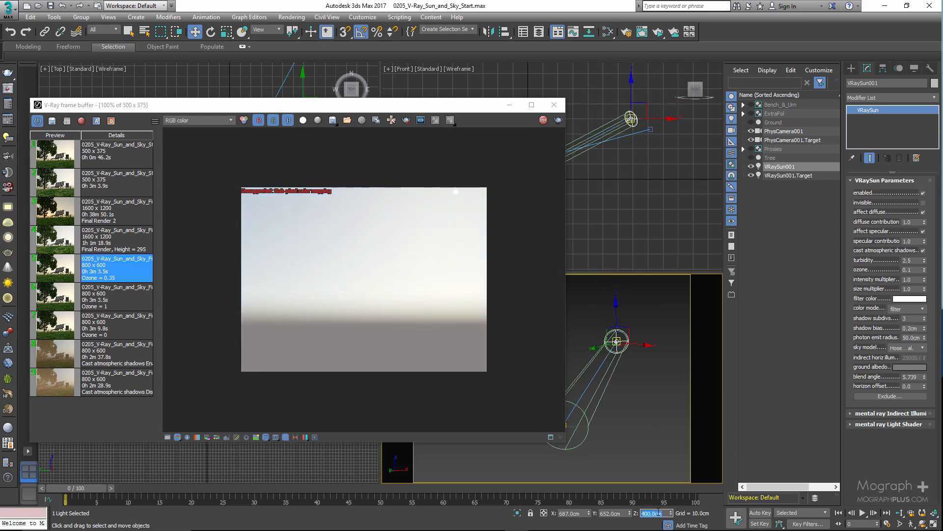
text(300)
key(Return)
text(200)
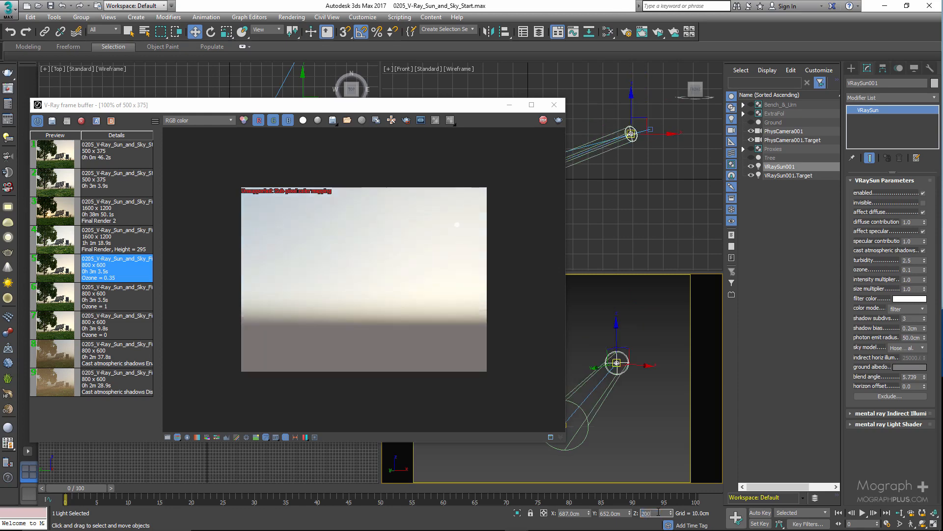
key(Return)
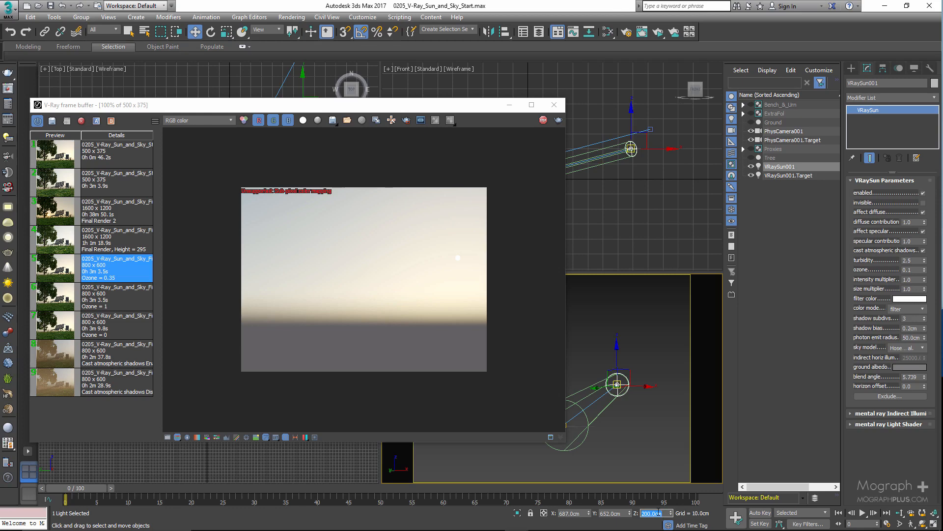
text(100)
key(Return)
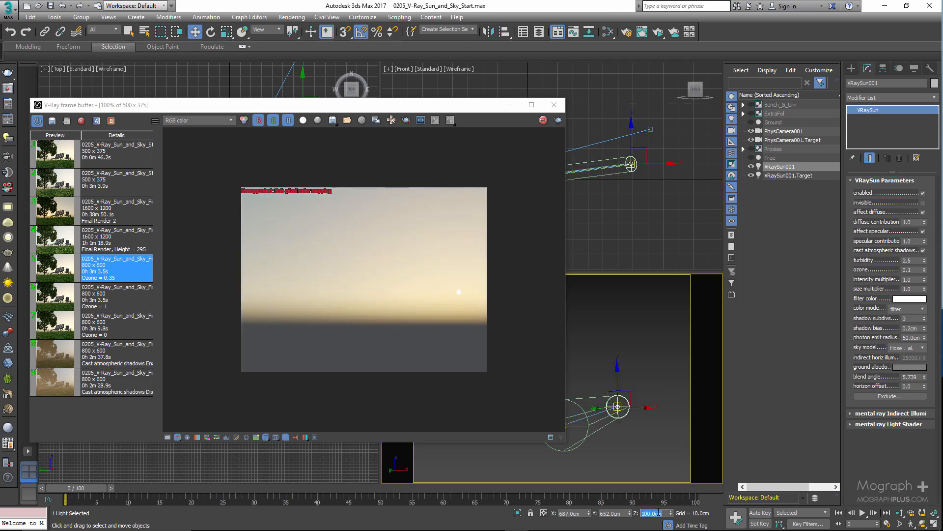
text(75)
key(Return)
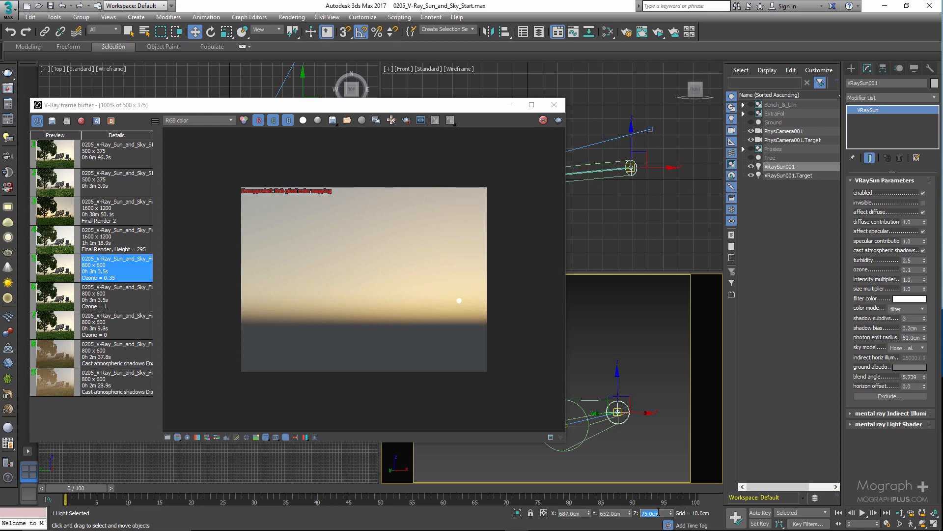
text(50)
key(Return)
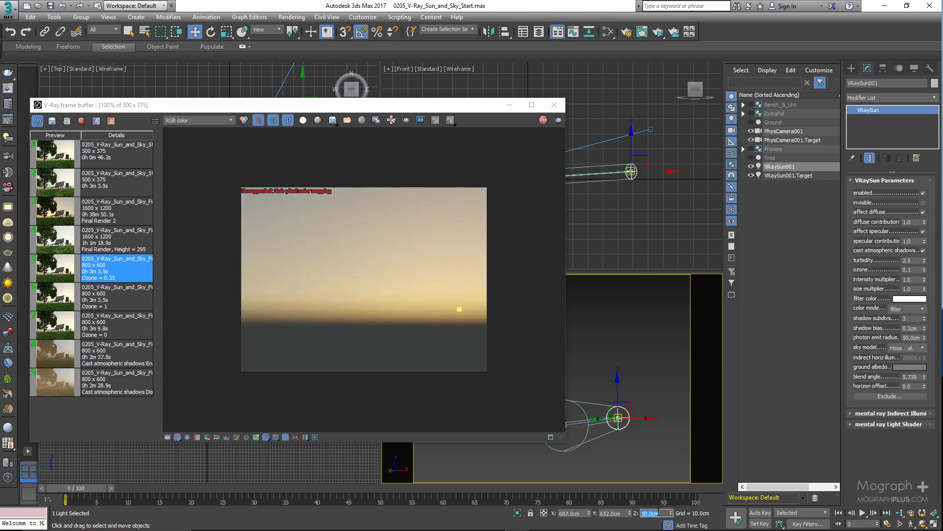
Step: Lower VRaySun001's Z position successively to 25, 5 and 1 cm in the interactive render
text(25)
key(Return)
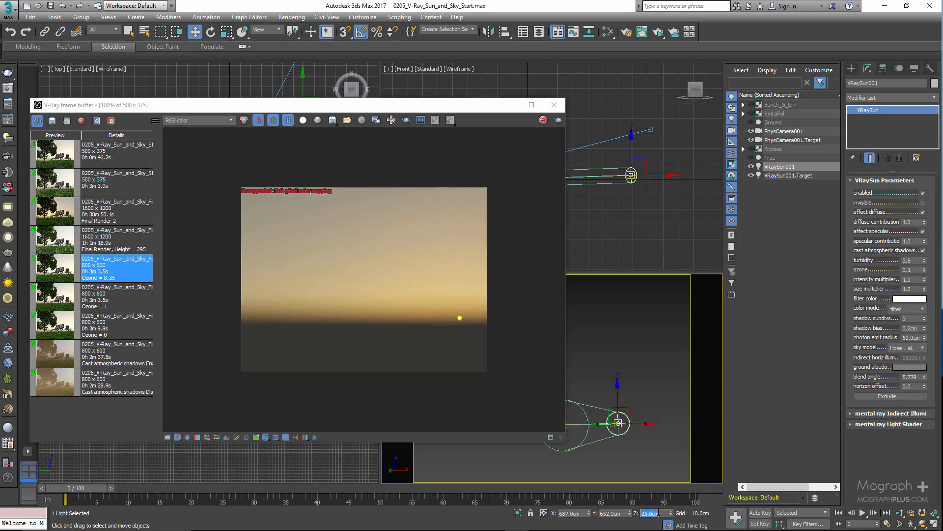
text(5)
key(Return)
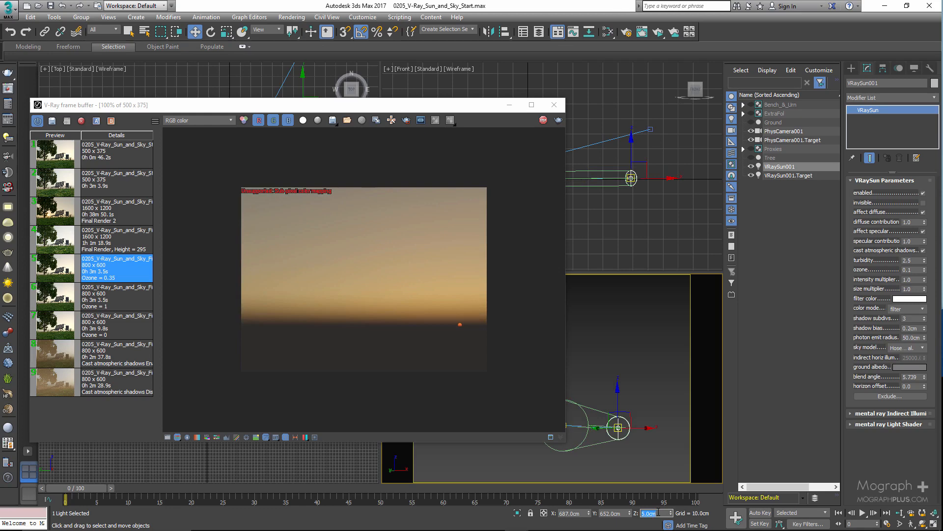
text(1)
key(Return)
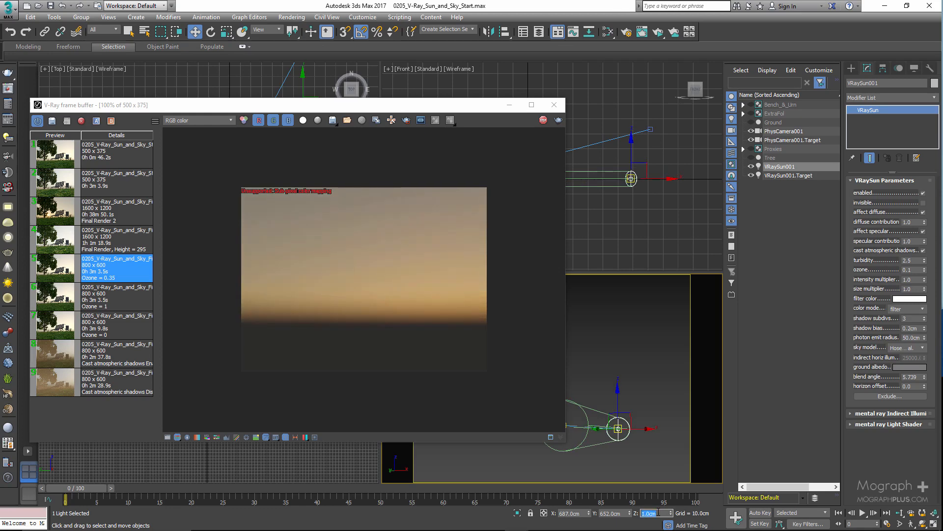
Step: Set the sun's Z position to 295 cm and unhide all scene objects
text(295)
key(Return)
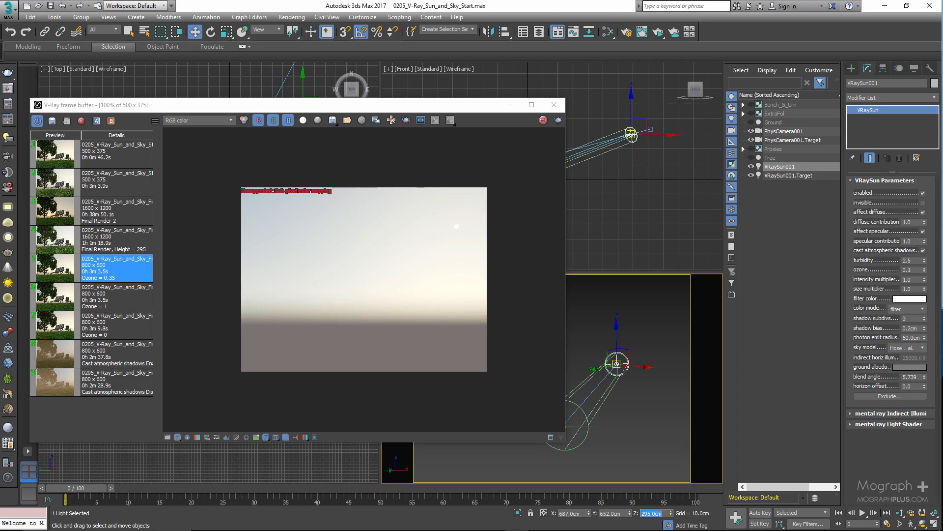
right_click(653, 312)
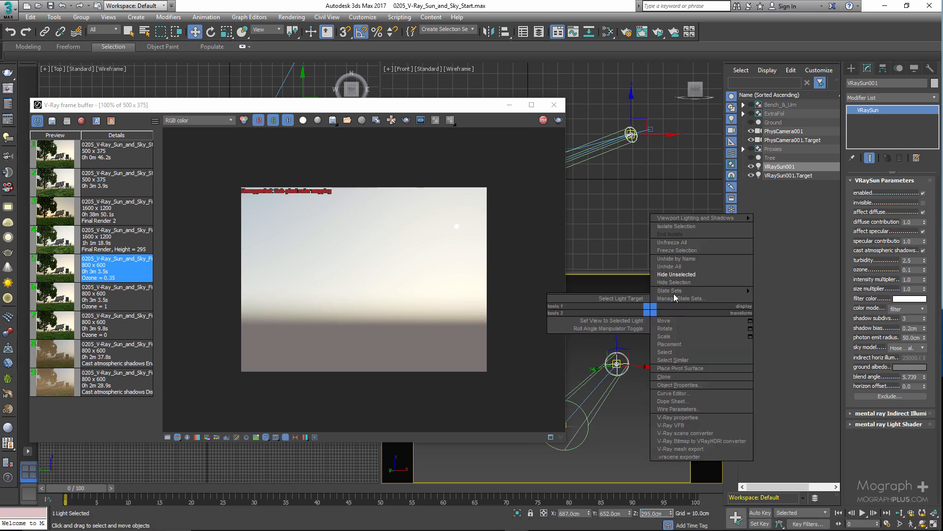
click(698, 268)
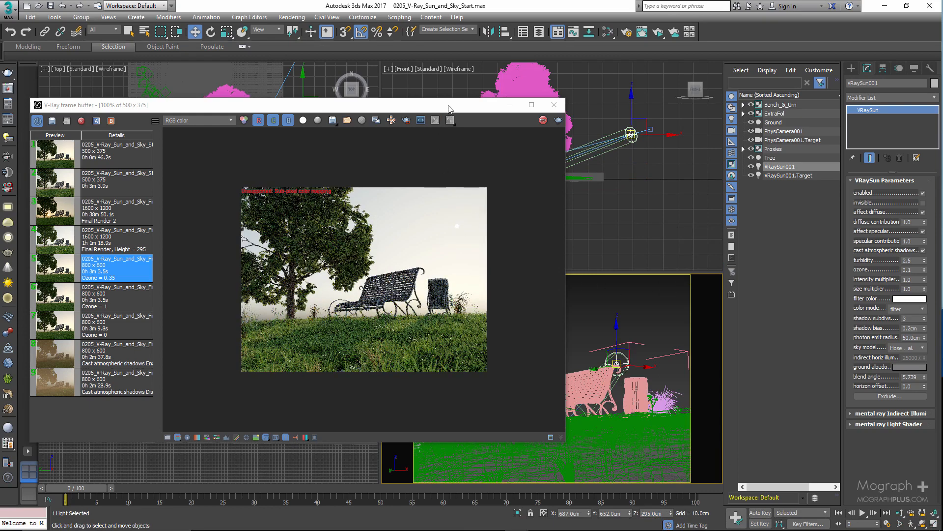
drag(449, 105, 527, 104)
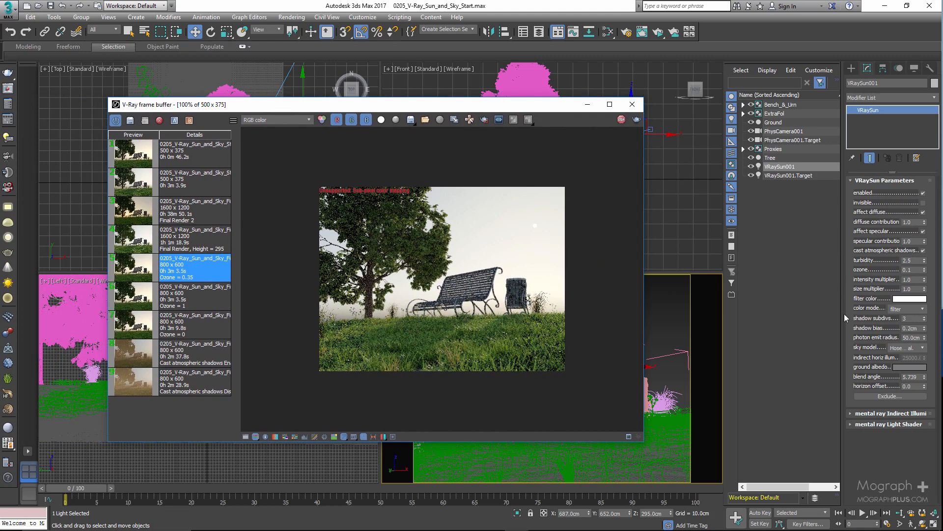
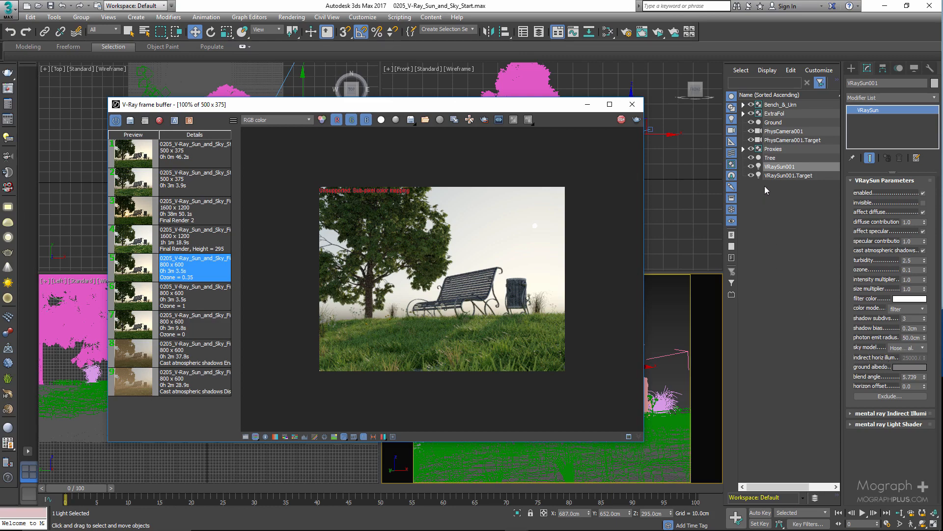
Step: Hide everything except the sun, the physical camera and their targets
ctrl+click(779, 176)
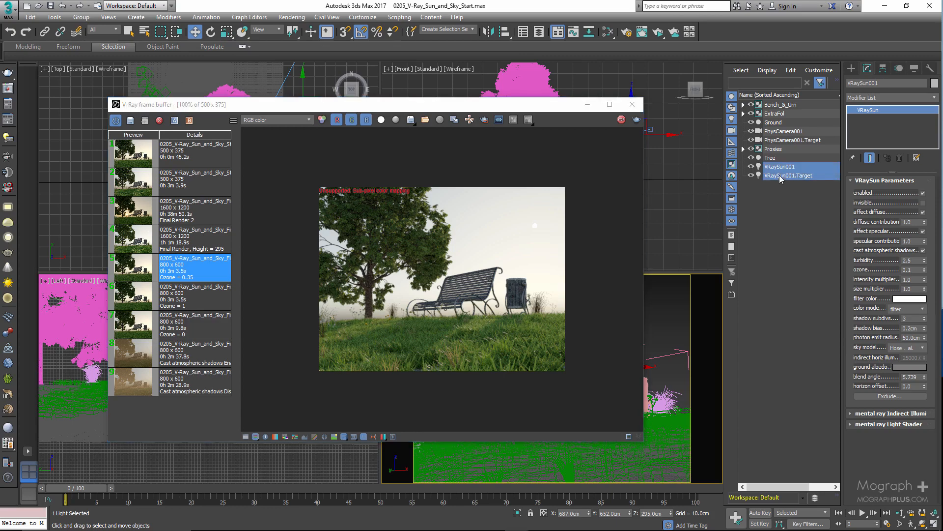
ctrl+click(782, 140)
ctrl+click(780, 132)
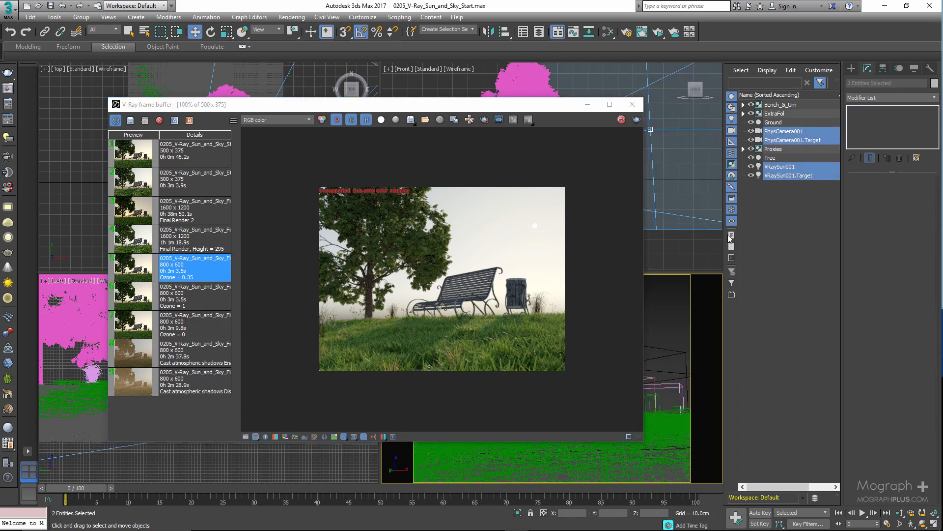
right_click(674, 301)
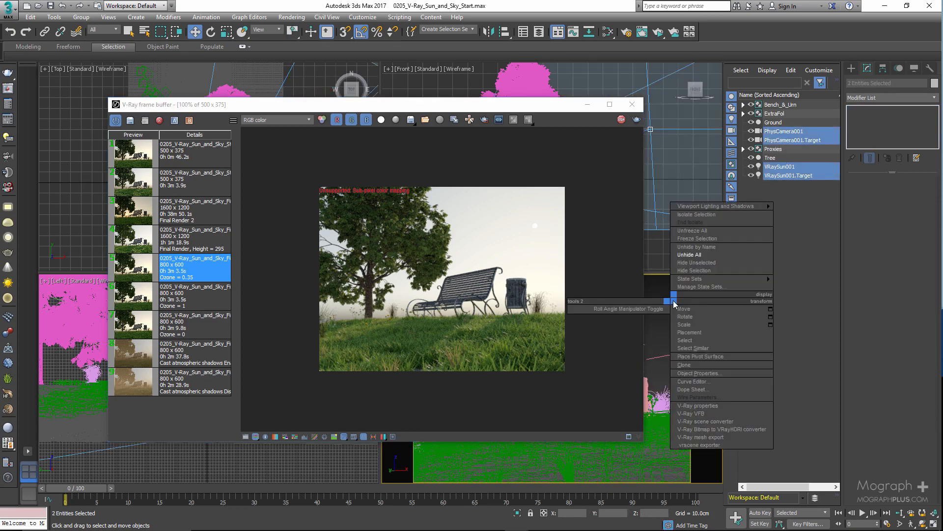
click(724, 263)
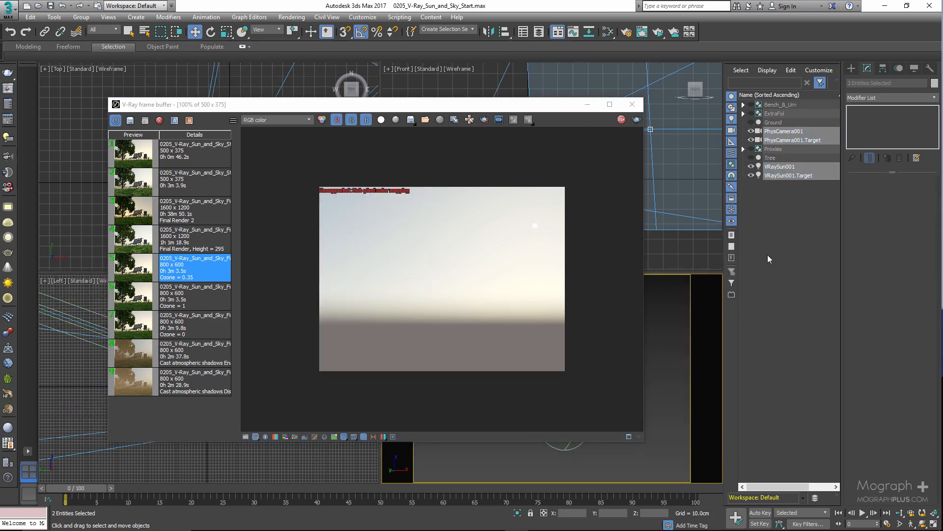
Step: Try a saturated blue-green ground albedo colour on VRaySun001 and discard the colour change
click(782, 167)
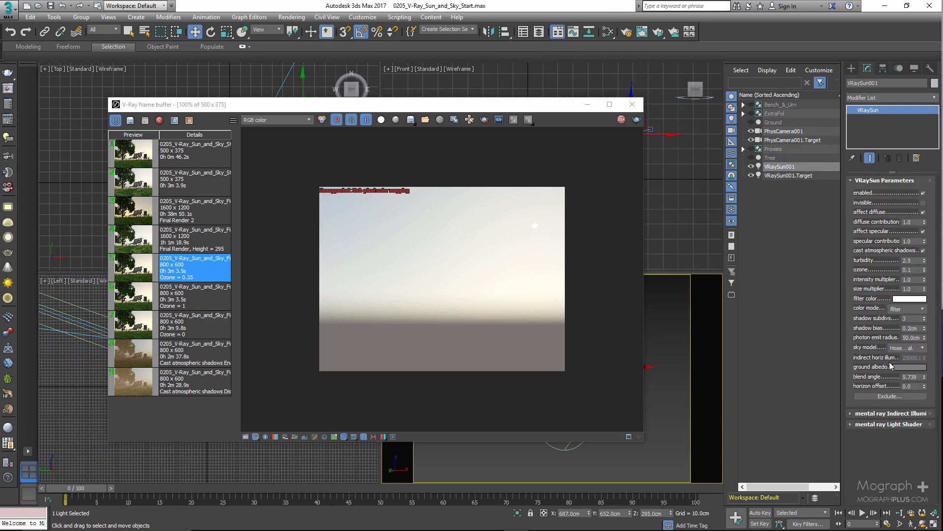
click(910, 367)
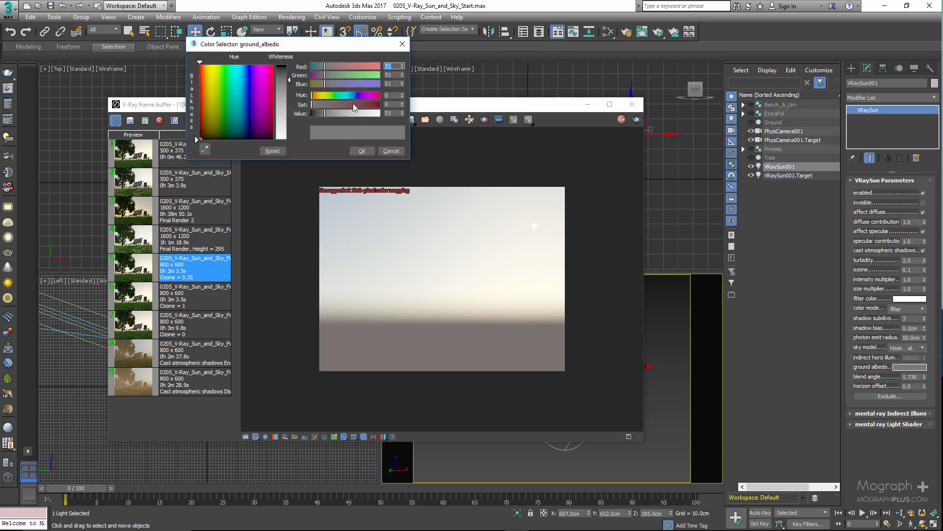
mouse_move(362, 104)
mouse_down()
mouse_move(343, 96)
mouse_move(361, 94)
mouse_up()
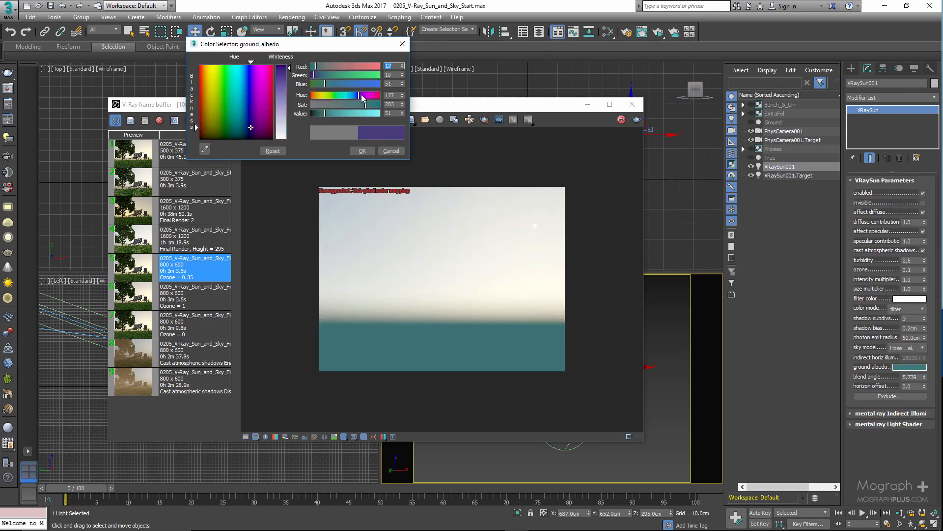
click(388, 154)
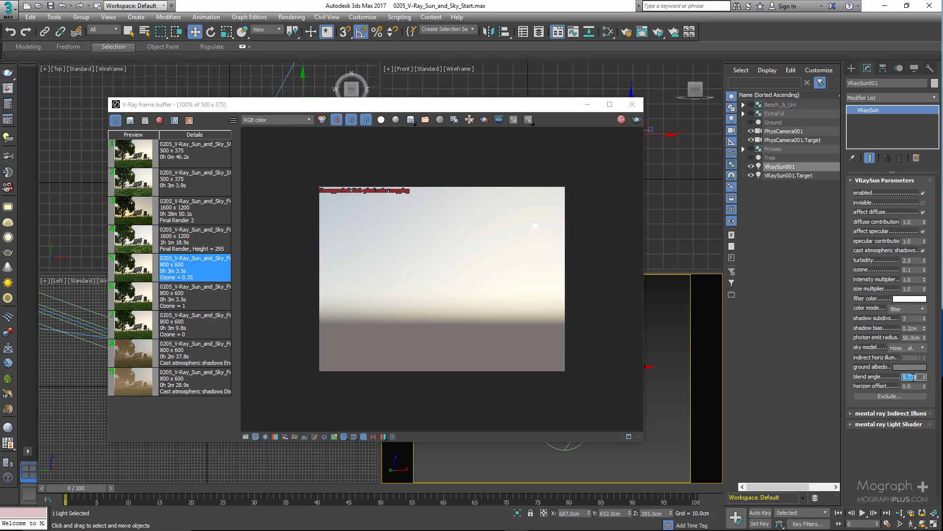
Step: Test the sun's blend angle at 1, 25 and 50 to compare the horizon transition
right_click(913, 377)
click(902, 475)
double_click(914, 378)
text(1)
key(Return)
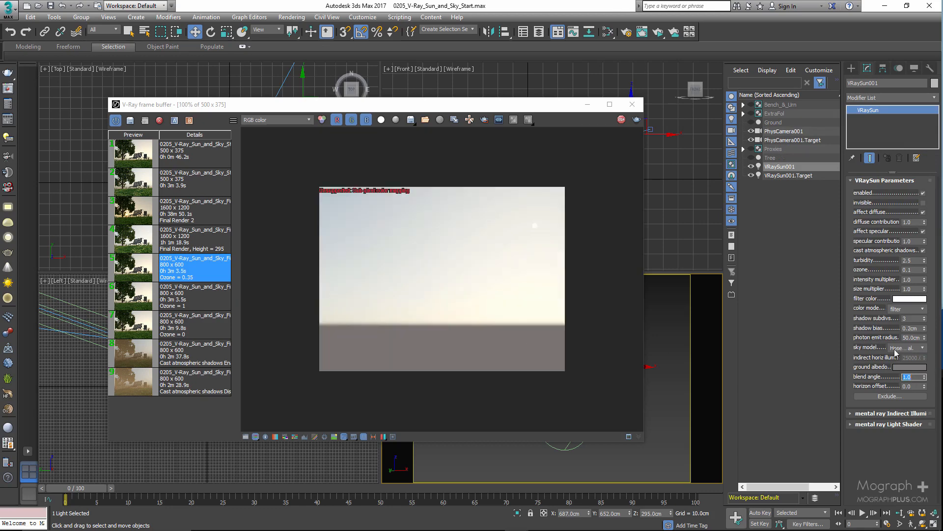
text(25)
key(Return)
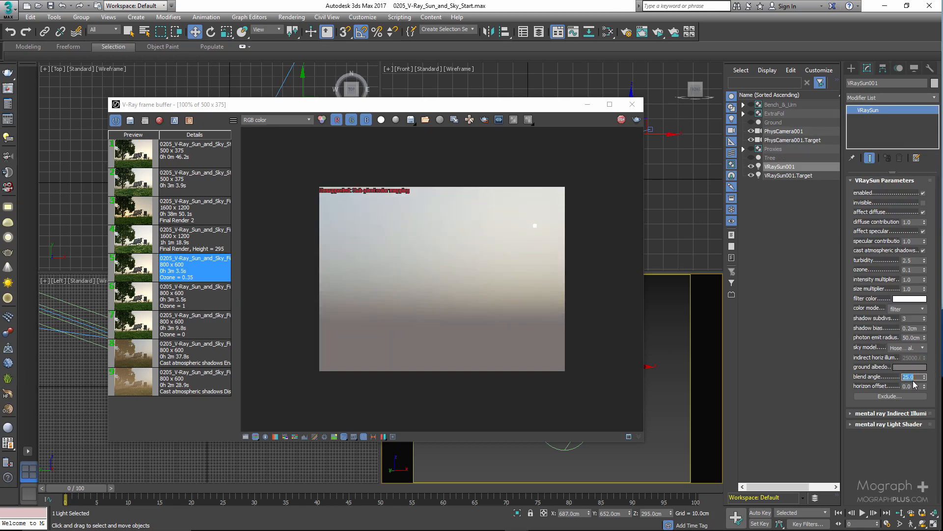
text(50)
key(Return)
Step: Set the sun's blend angle back to 5.739
text(5)
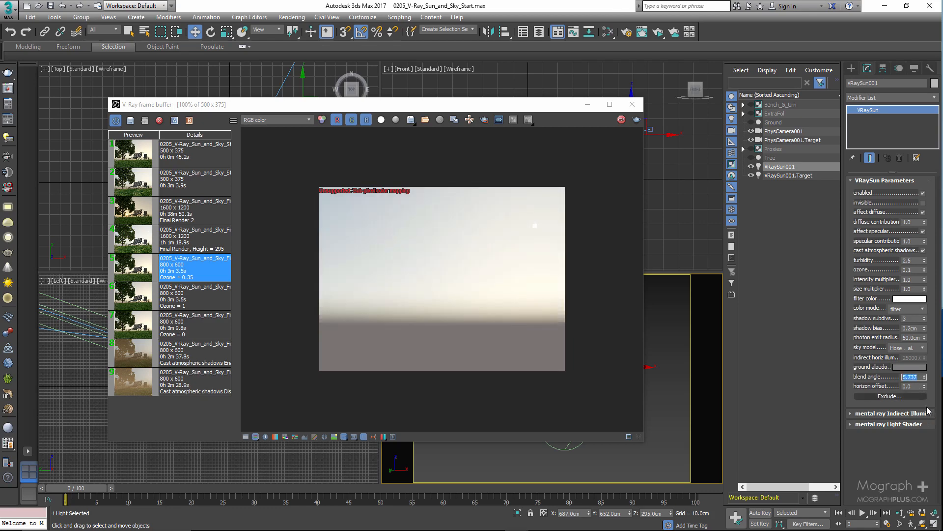
click(920, 376)
key(BackSpace)
text(9)
key(Return)
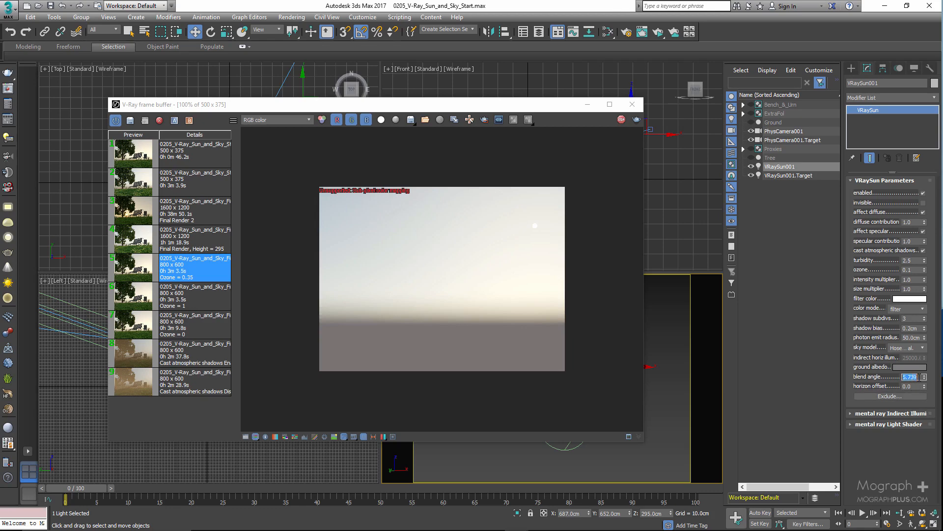
Step: Test the sun's horizon offset at 20 and 30, and return it to 0
click(906, 386)
key(Return)
text(20)
key(Return)
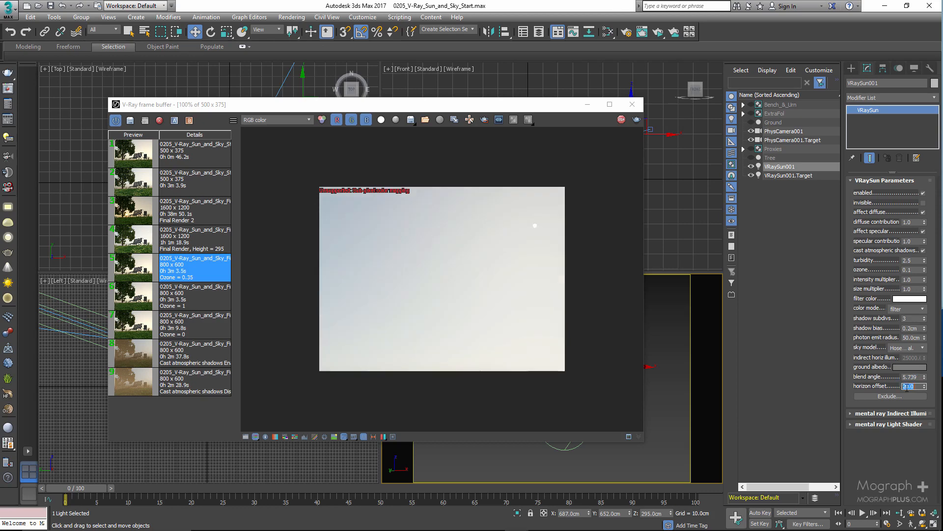
text(30)
key(Return)
text(0)
key(Return)
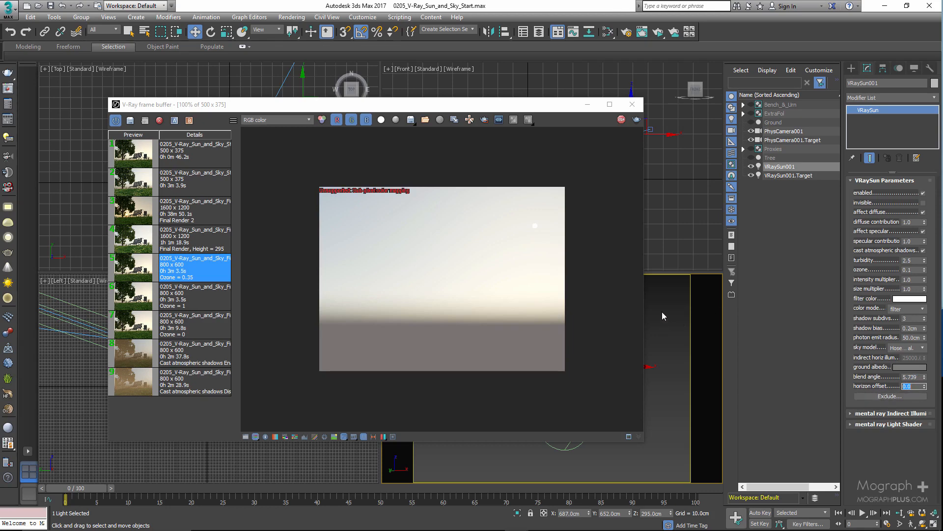
Step: Unhide all scene objects and close the V-Ray frame buffer
right_click(673, 305)
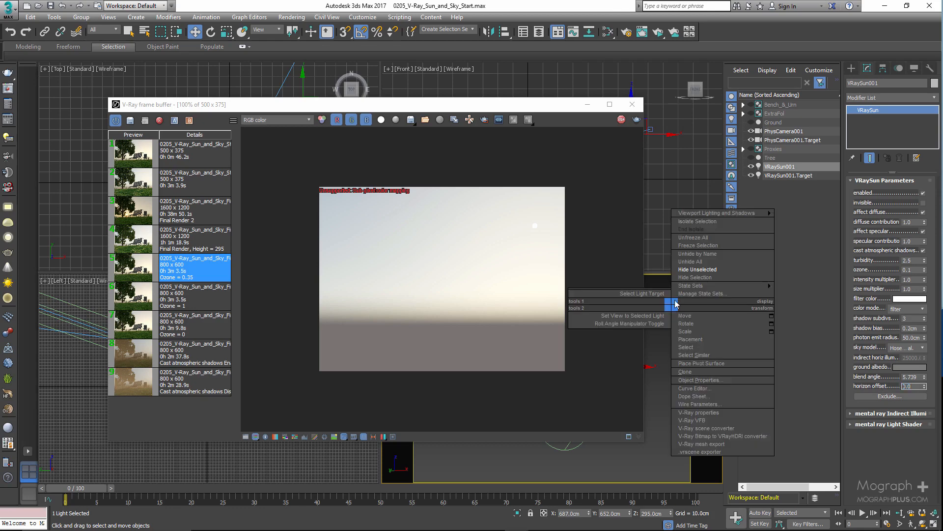
click(717, 261)
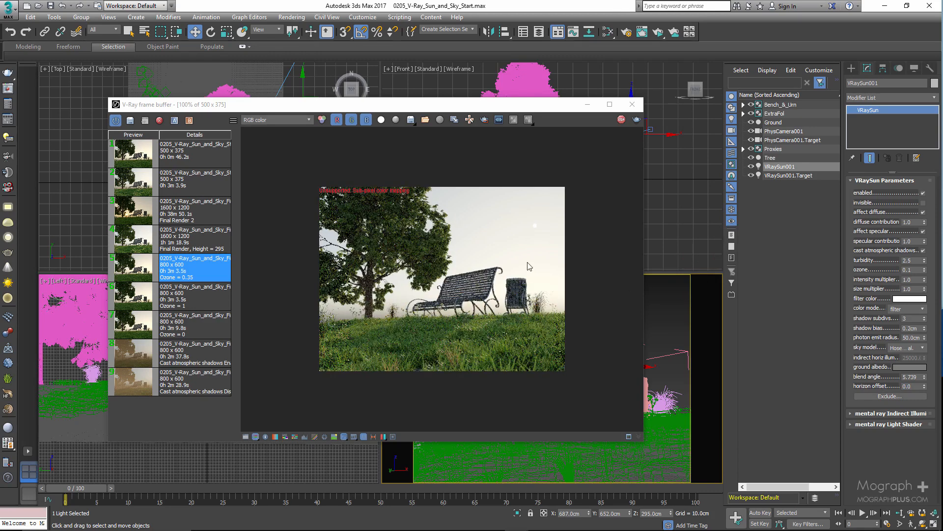
click(632, 104)
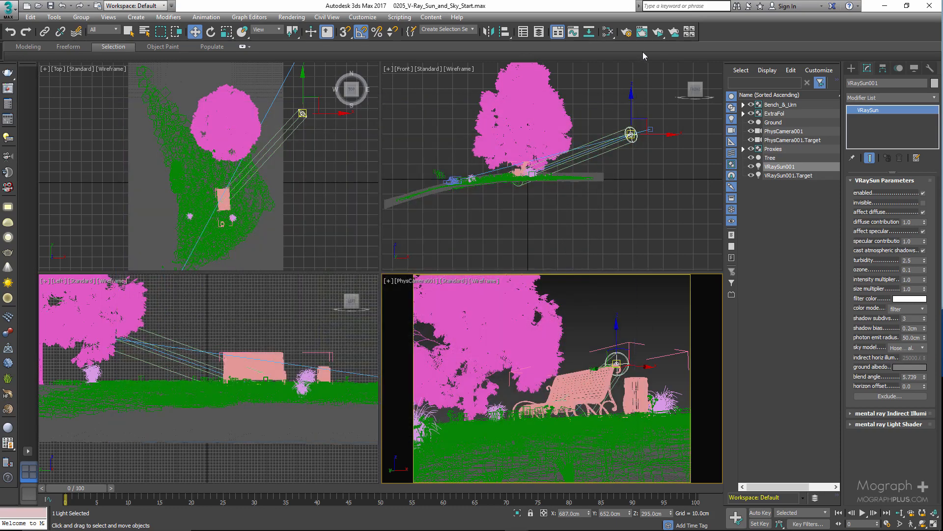
click(657, 35)
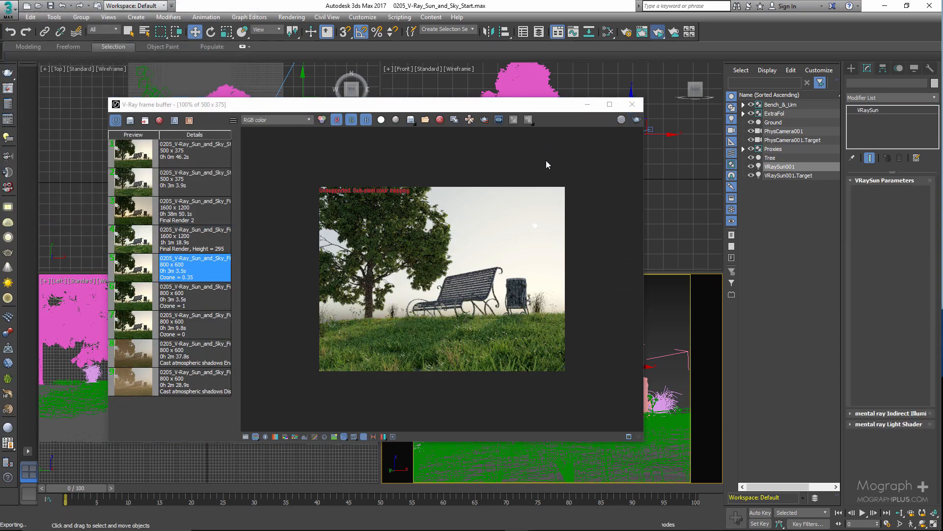
click(632, 104)
Step: Bring the DefaultVRaySky environment map into the Slate Material Editor as an instance and show its parameters
click(608, 31)
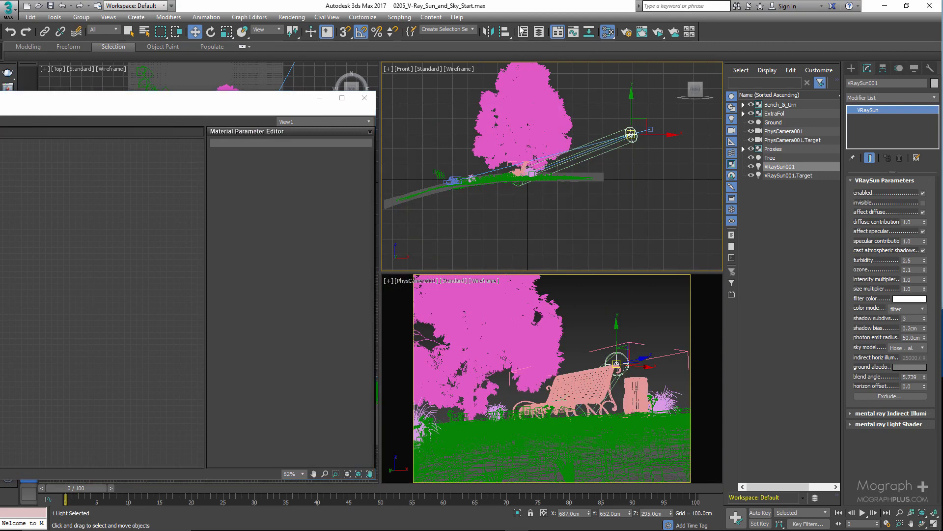
key(8)
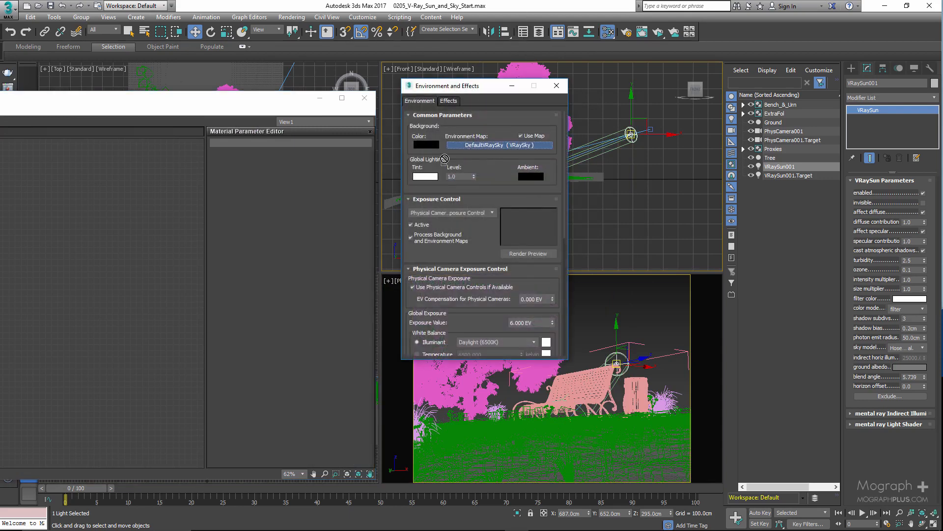
drag(445, 159, 143, 244)
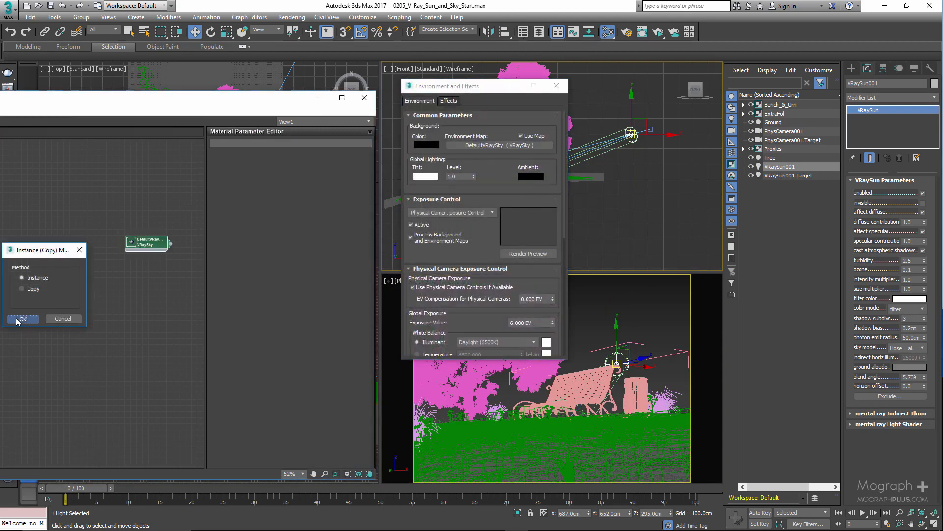
click(18, 319)
click(131, 241)
scroll(157, 249, up, 2)
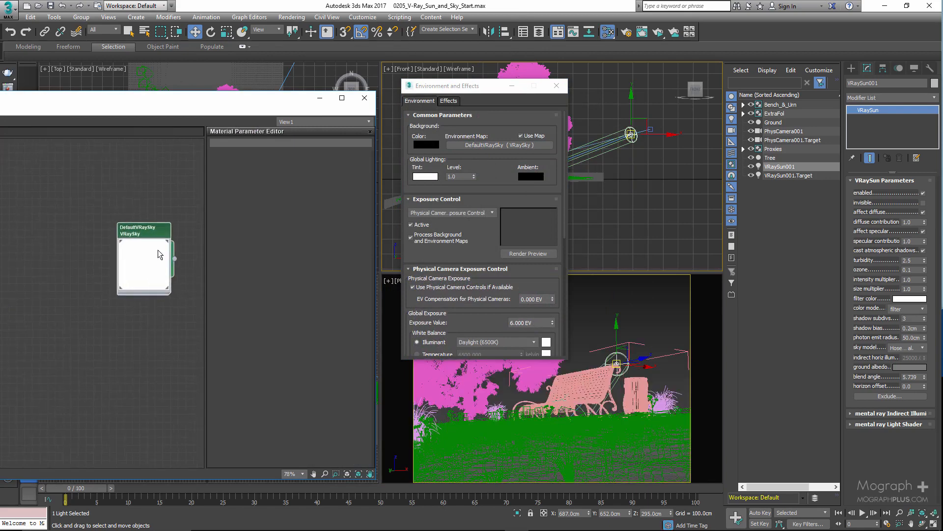
double_click(158, 250)
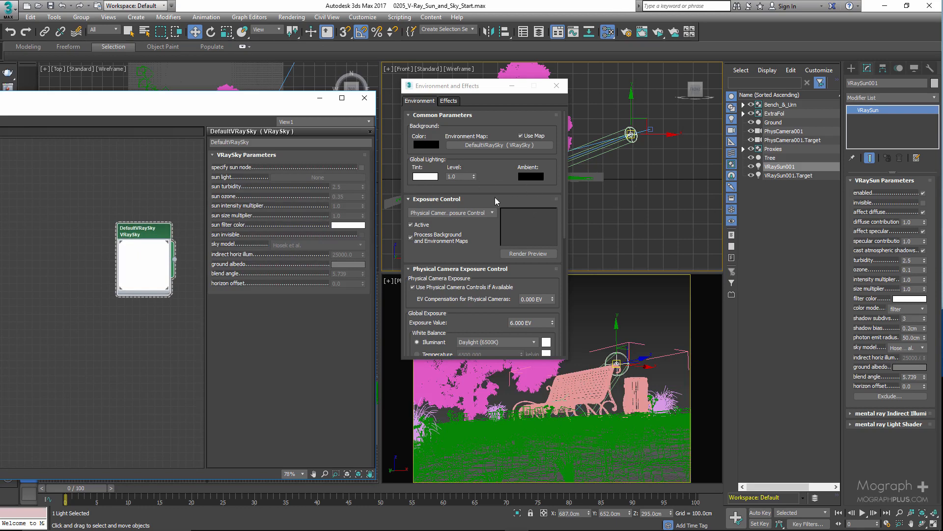
Step: Start the interactive render, hide the render history and move the frame buffer clear of the VRaySky parameters
click(658, 32)
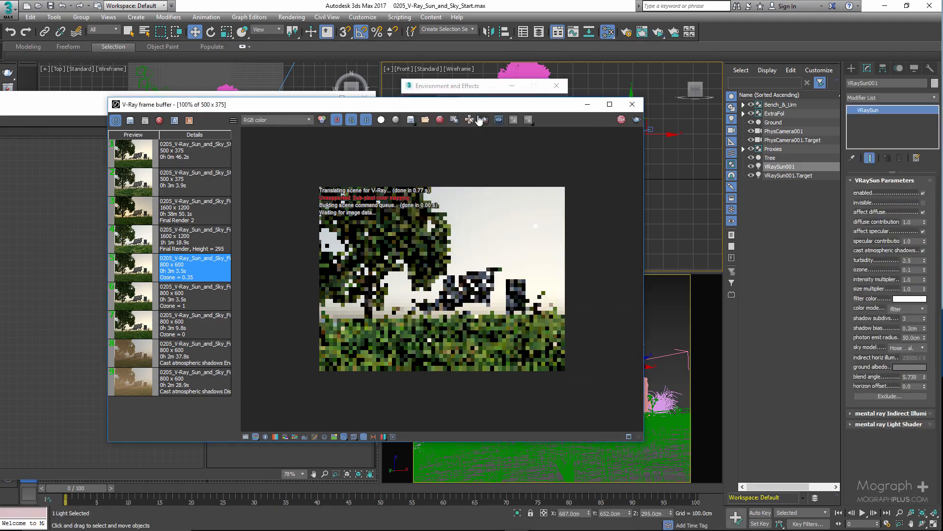
click(364, 436)
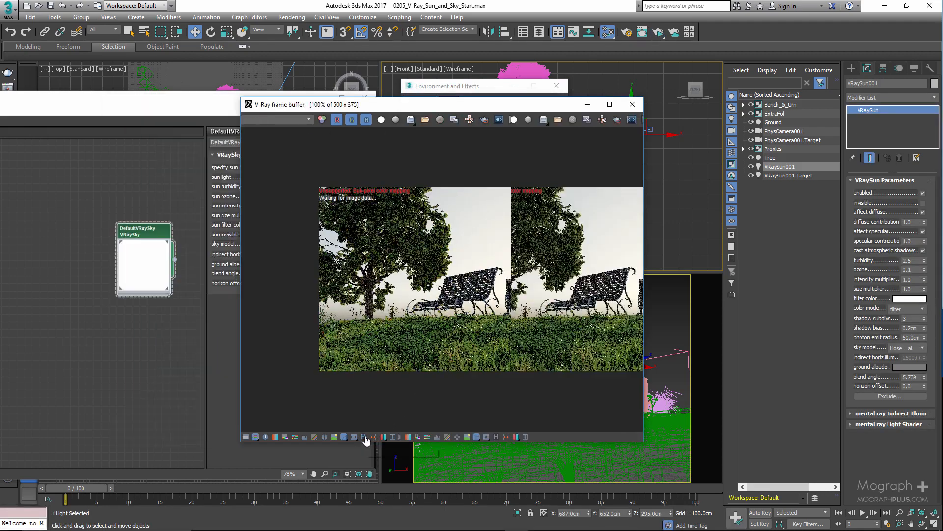
drag(445, 105, 492, 214)
Step: Enable the VRaySky map's specify sun node option, assign VRaySun001 as its sun light, and arrange the windows side by side
click(362, 167)
click(323, 177)
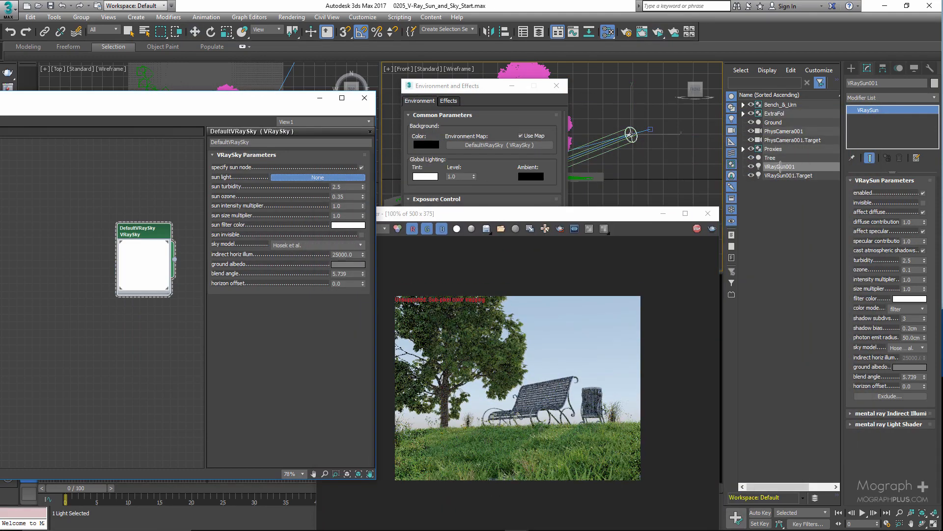
click(781, 167)
drag(578, 216, 604, 114)
drag(280, 107, 218, 114)
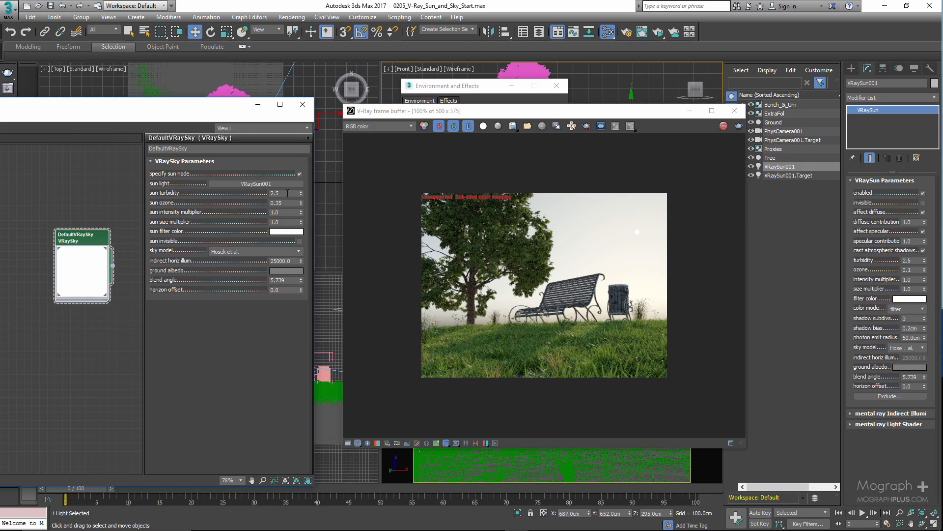
Step: Try a sun turbidity of 10 on the VRaySky map and set it back to 2.5
double_click(287, 193)
text(10)
key(Return)
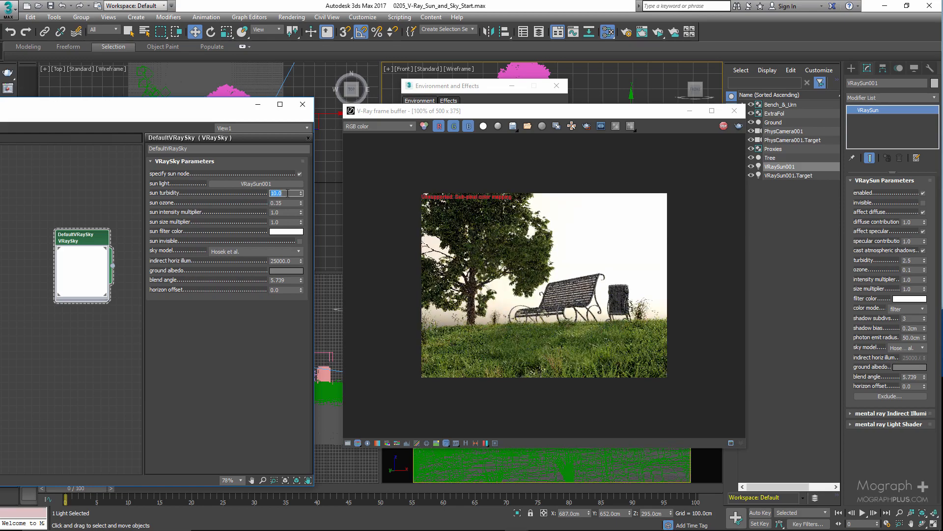
text(2.5)
key(Return)
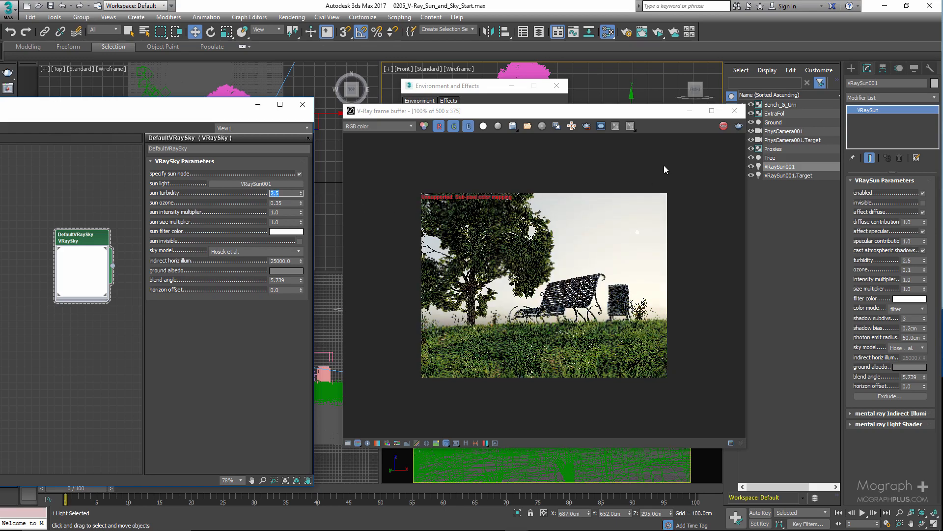
Step: Disable the VRaySky map's specify sun node option, and close the Slate Material Editor and the Environment and Effects dialog
click(300, 173)
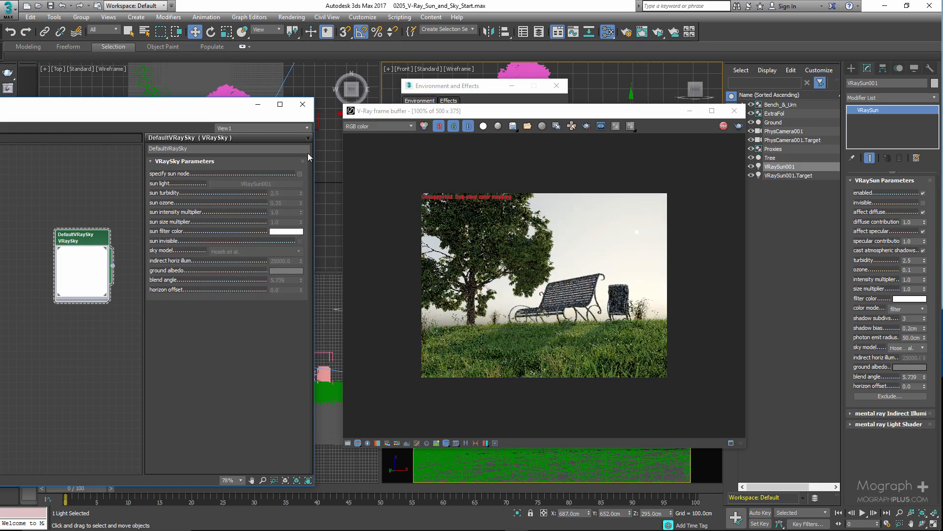
click(303, 104)
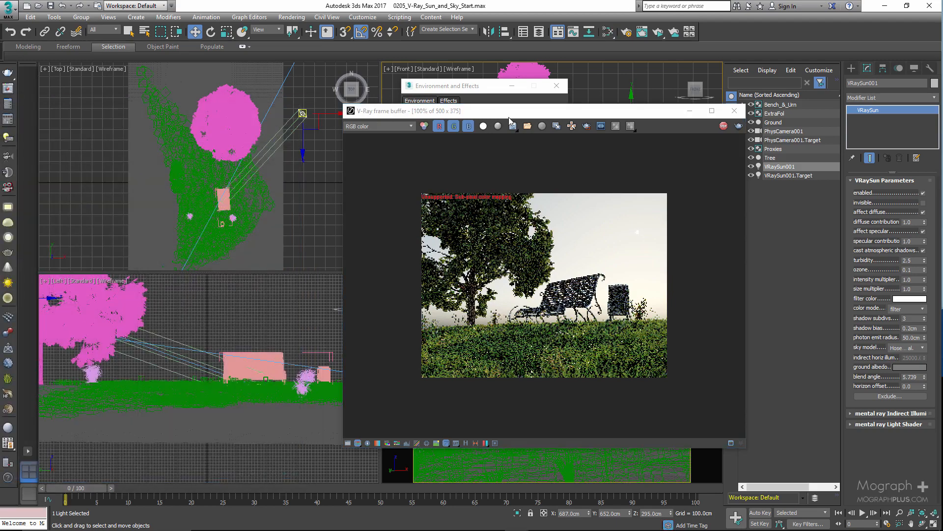
drag(473, 117, 328, 117)
click(557, 86)
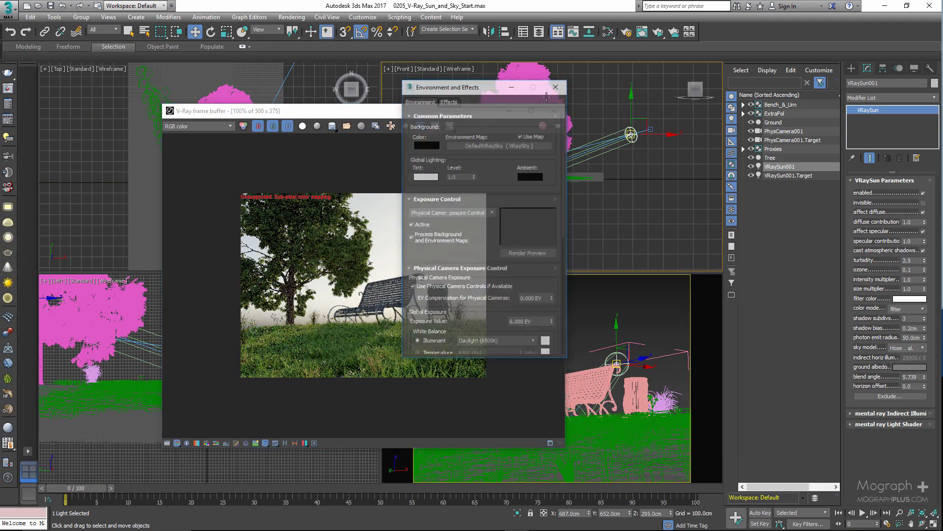
Step: Stop the interactive render, close the V-Ray frame buffer and clear the object selection
click(542, 126)
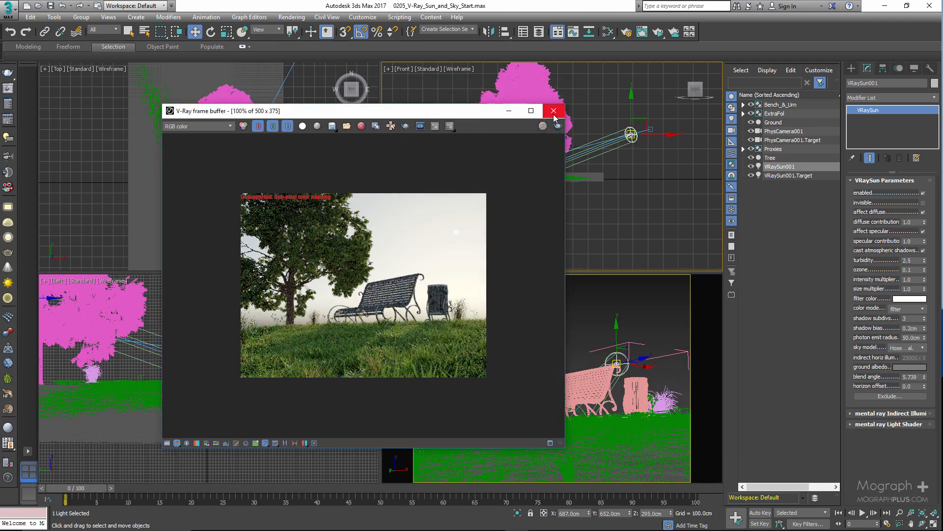
click(554, 111)
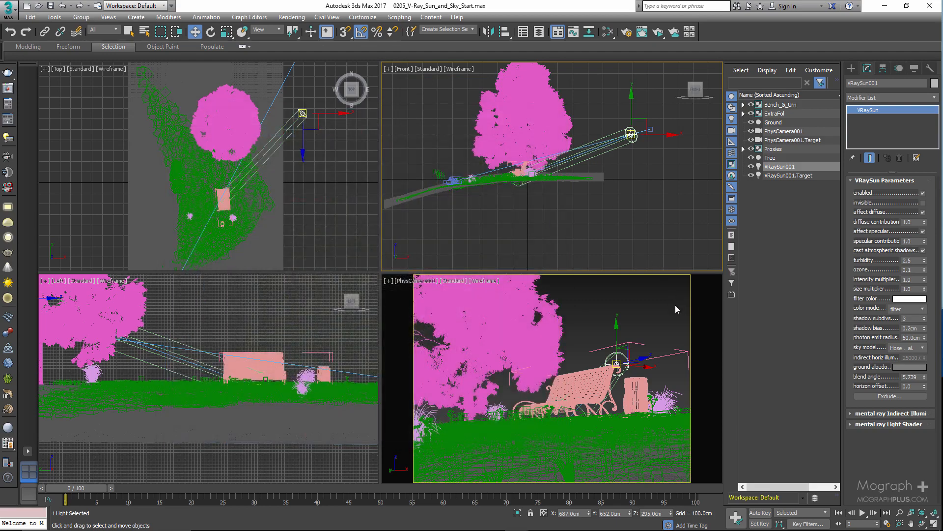
click(636, 302)
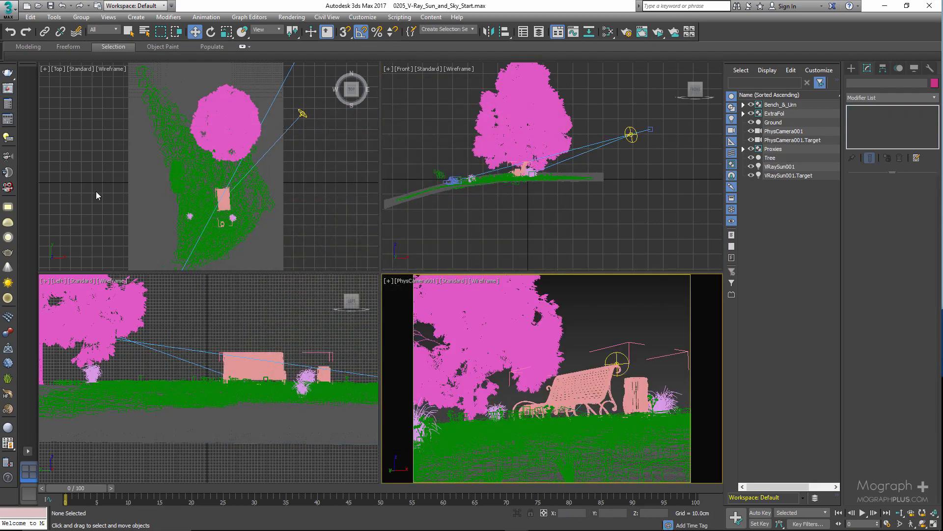
Step: Switch the render setup target to Production Rendering Mode and set the output width to 1600
click(8, 104)
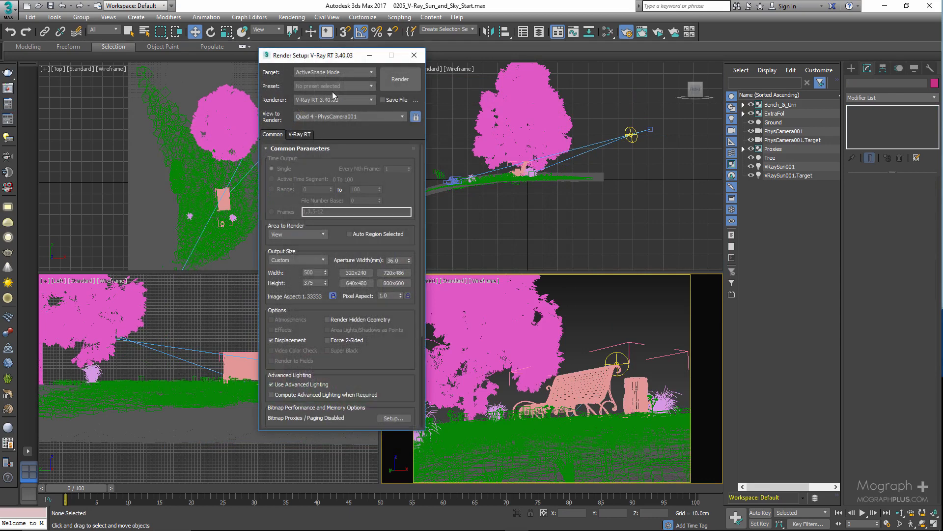
click(347, 73)
click(341, 82)
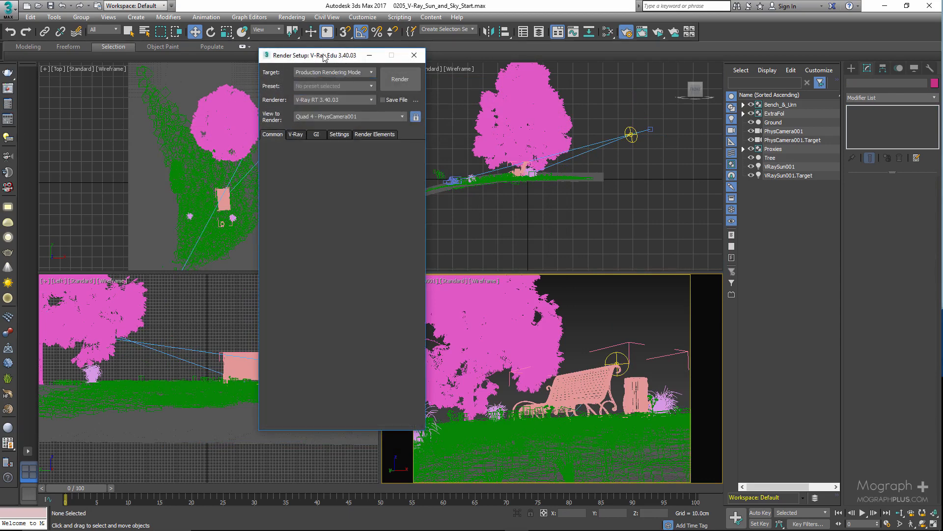
drag(324, 57, 409, 61)
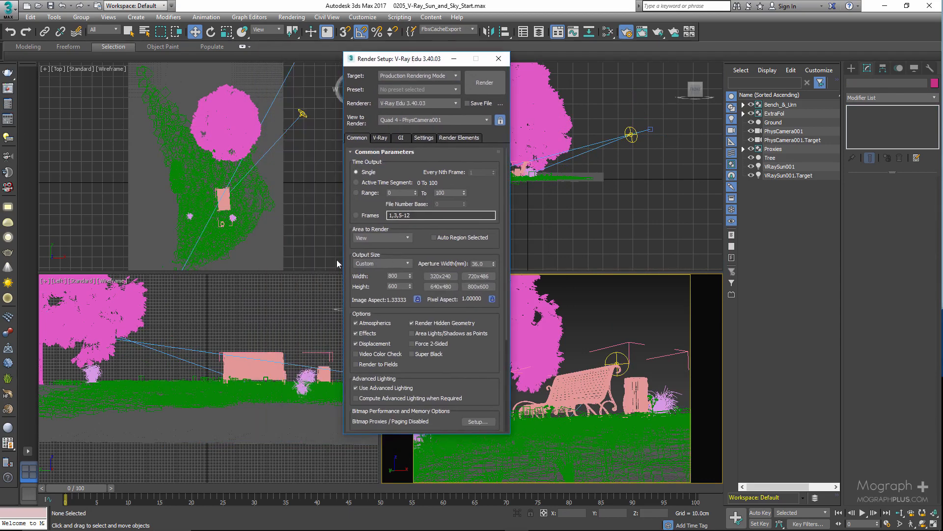
double_click(397, 276)
text(16)
Step: Use the Bucket image sampler with max subdivs of 50 and a noise threshold of 0.007
click(380, 137)
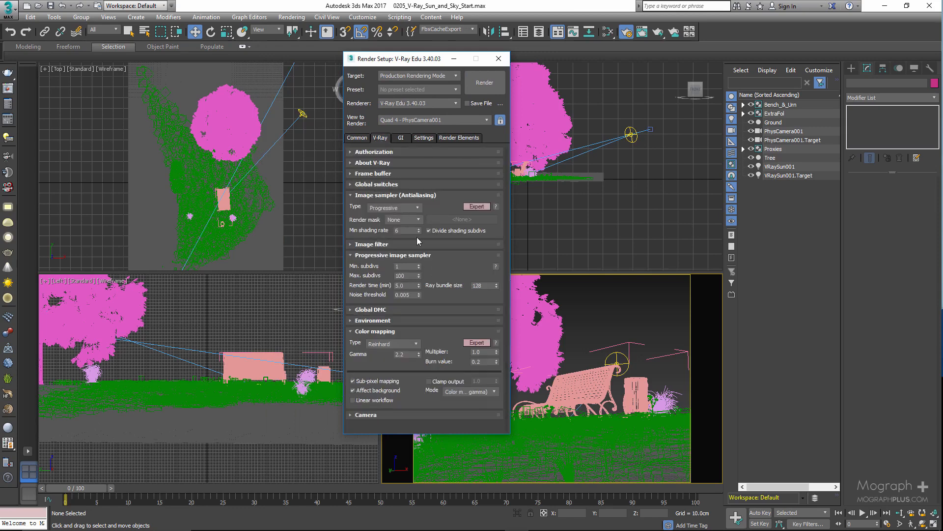
click(394, 208)
click(389, 214)
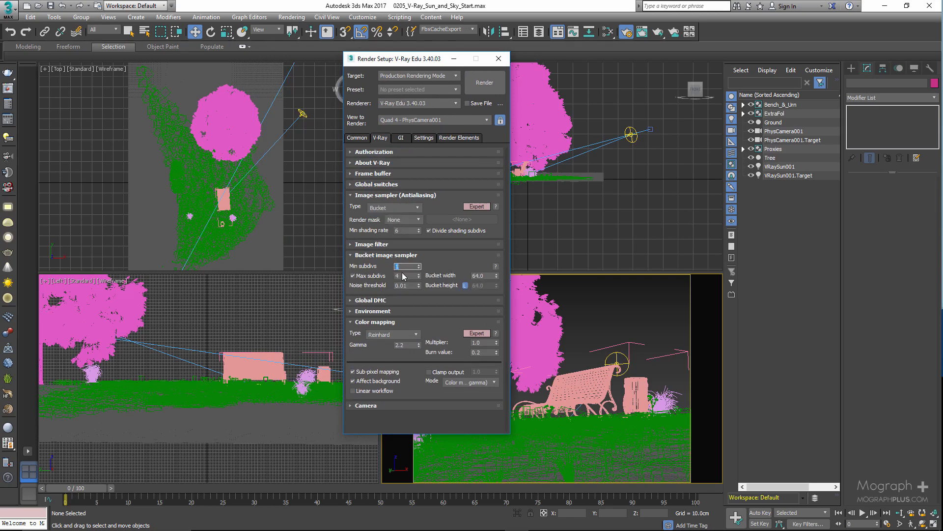
double_click(403, 276)
text(50)
click(413, 286)
text(7)
key(Return)
Step: Expand the Global DMC settings and change their noise threshold
click(372, 300)
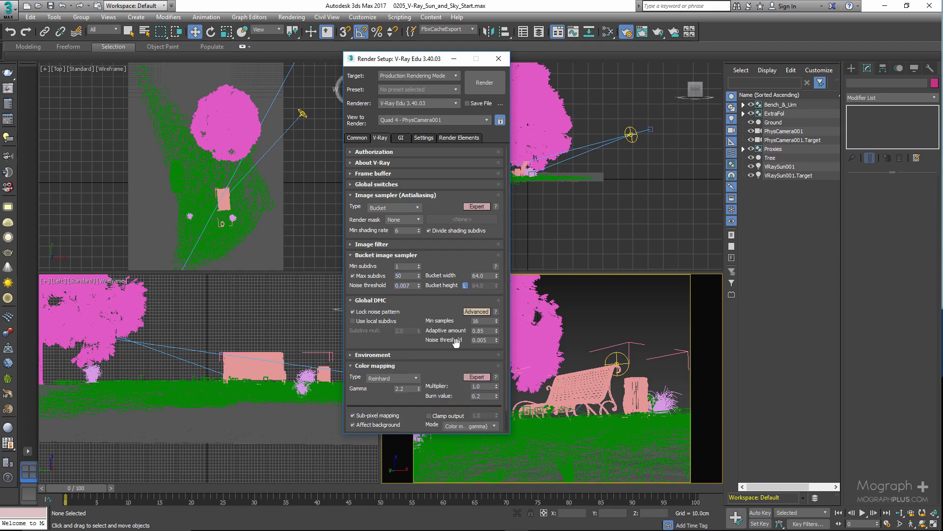
click(488, 341)
key(BackSpace)
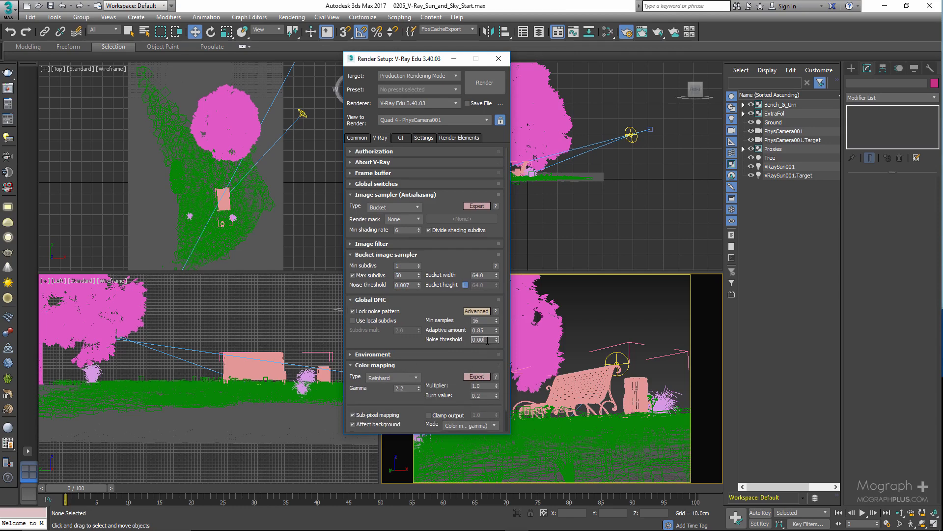
Step: Show the irradiance map settings for global illumination and change the current preset
click(402, 139)
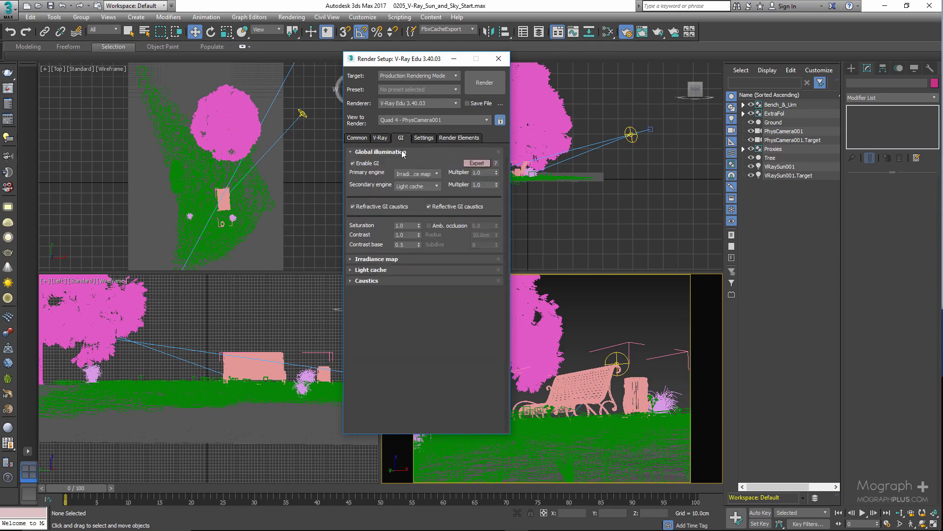
click(401, 152)
click(397, 163)
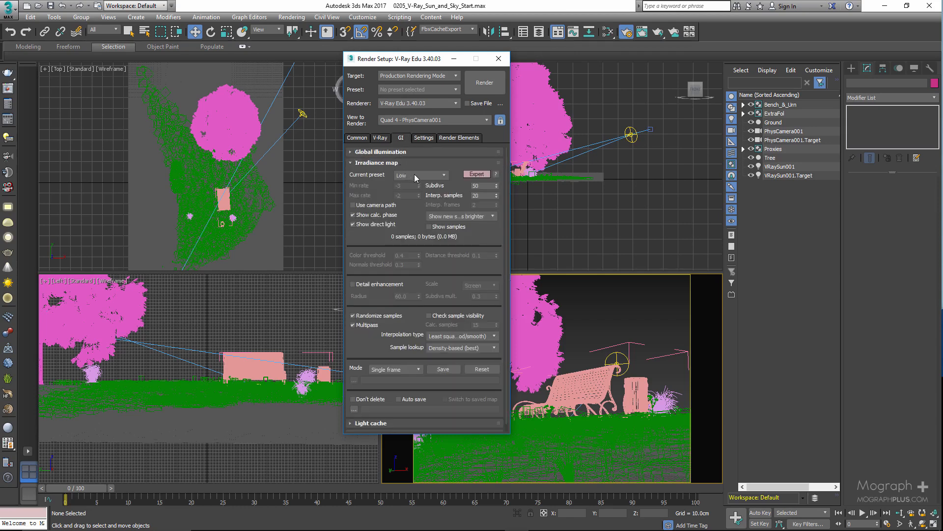
click(415, 175)
click(415, 204)
Step: Set the light cache subdivs to 1000 and collapse its settings
click(388, 163)
click(392, 174)
double_click(408, 185)
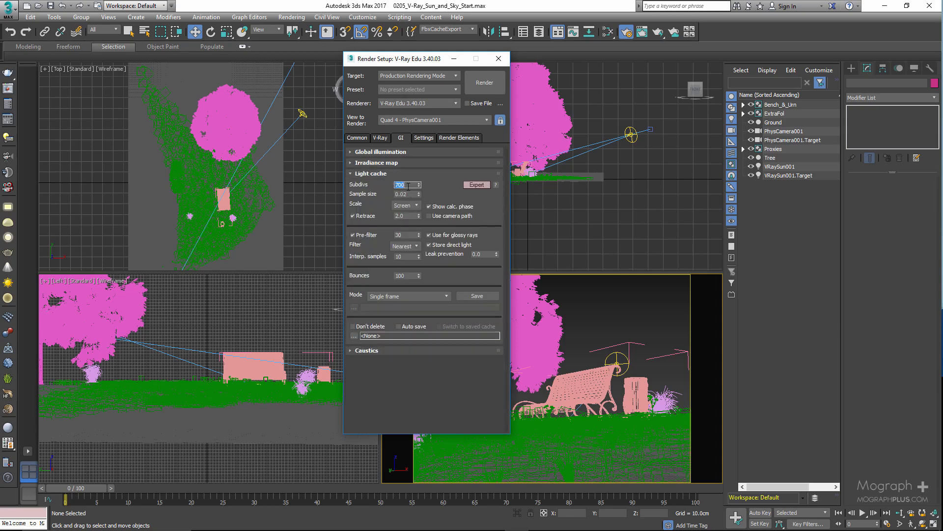
text(1000)
key(Return)
click(396, 173)
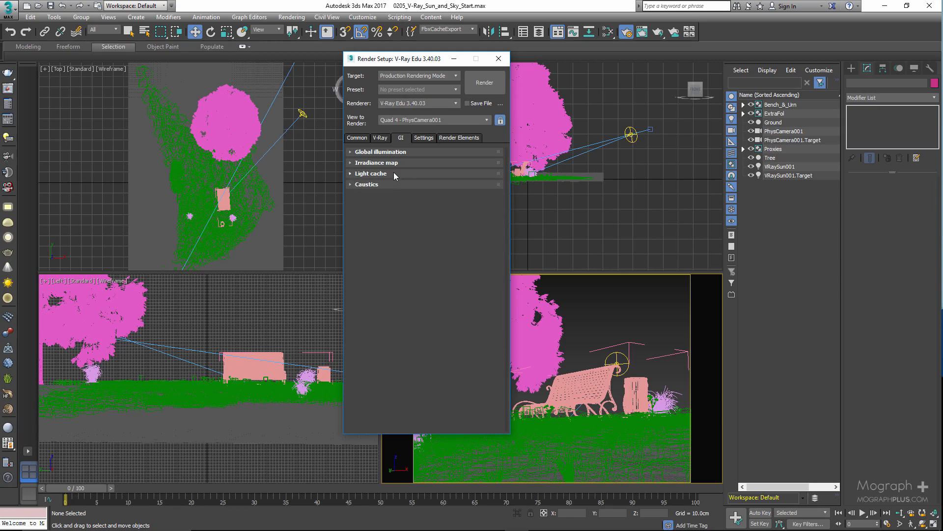
Step: Add a VRayDenoiser render element with the Mild preset and close the render setup
click(443, 138)
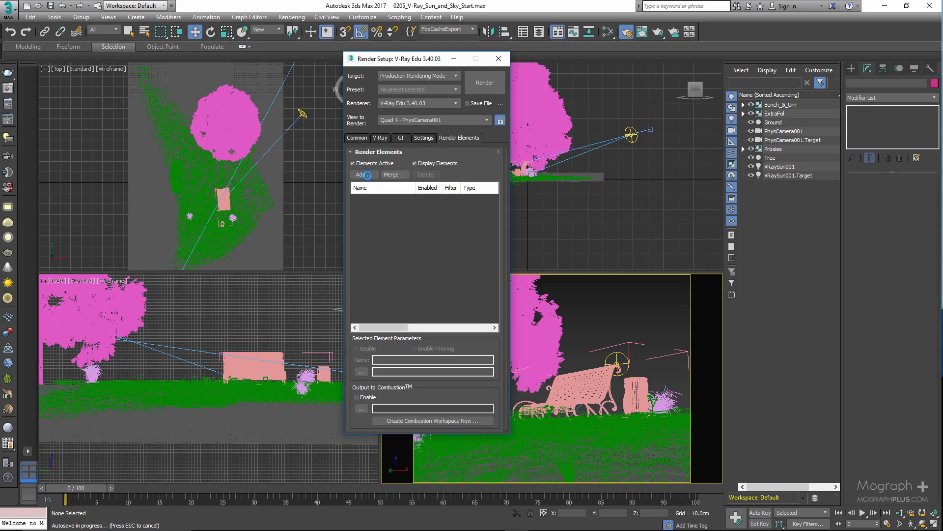
click(368, 175)
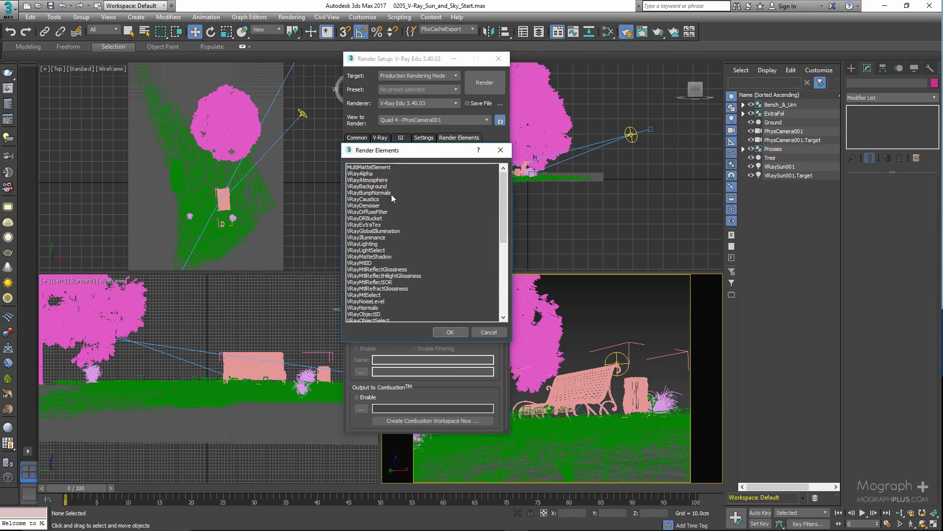
double_click(382, 206)
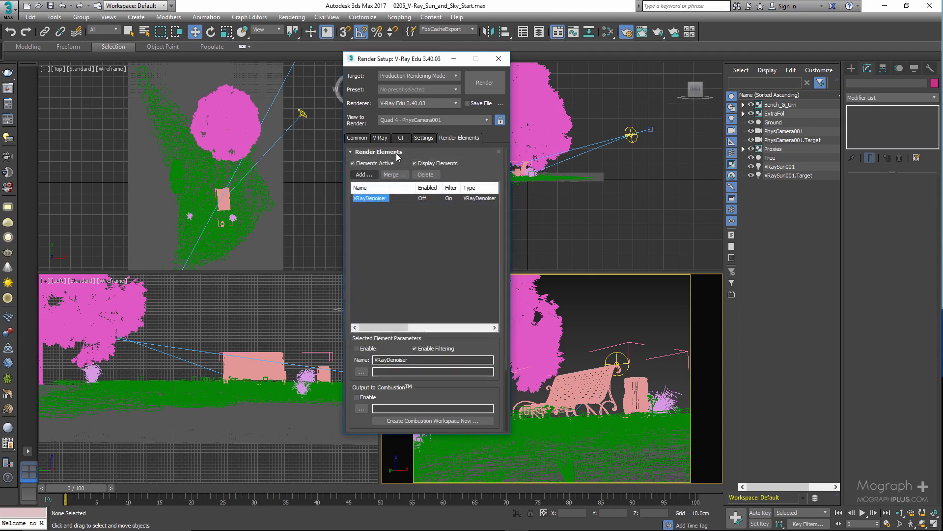
click(397, 153)
click(423, 185)
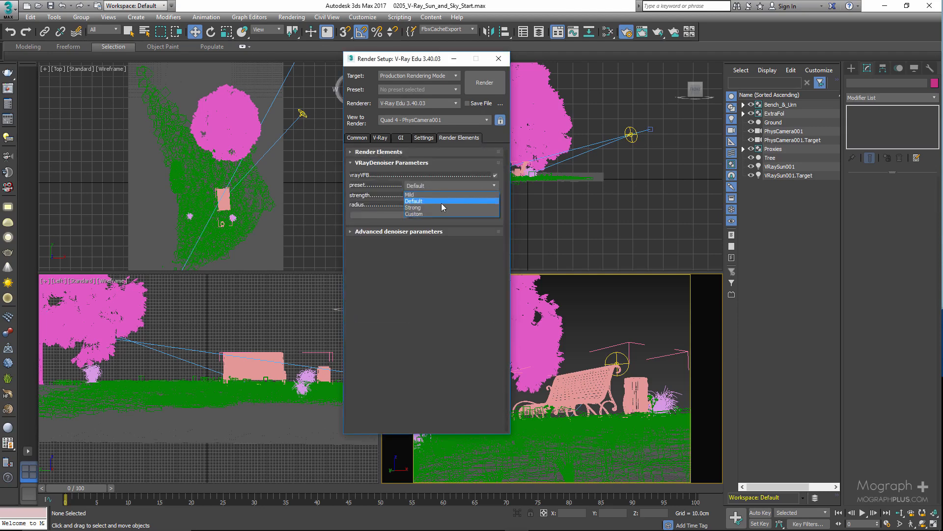
click(432, 235)
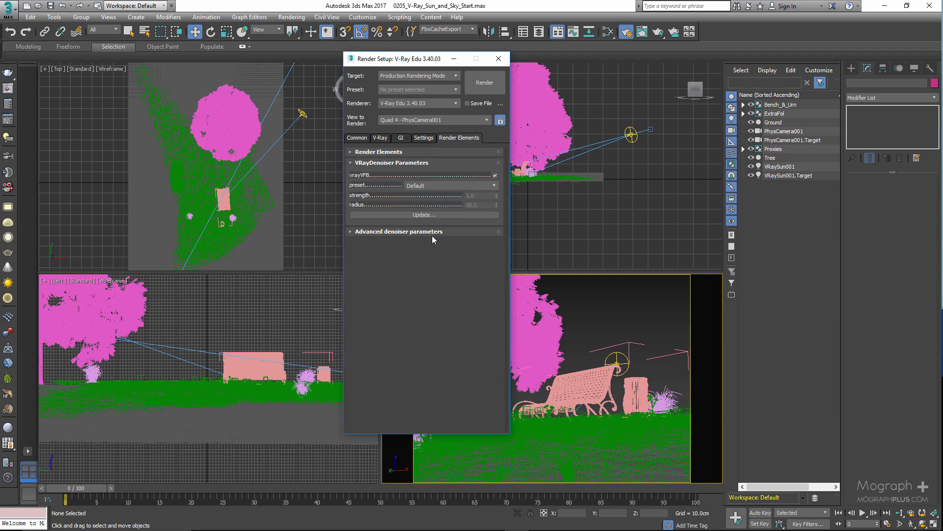
click(430, 187)
click(431, 194)
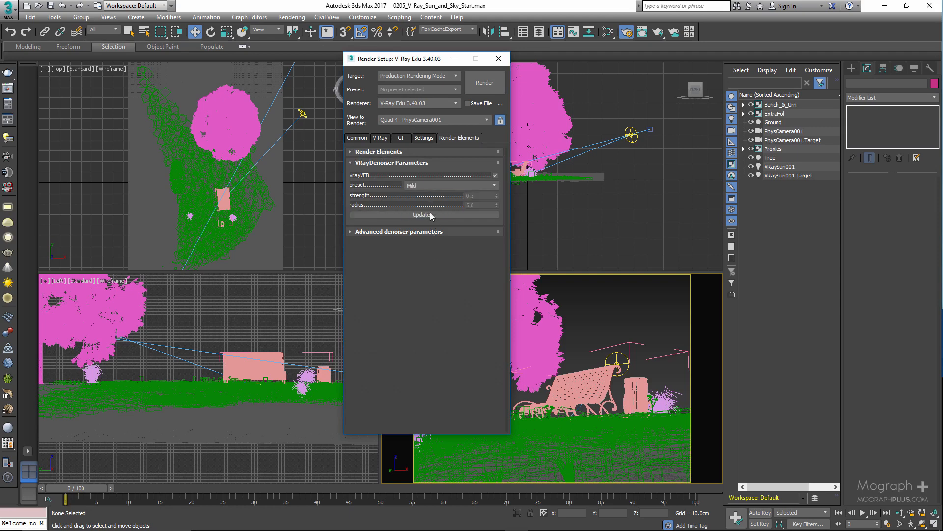
click(506, 60)
Step: Show the frame buffer clear of the camera view and move VRaySun001 to X 243 cm and Z 69 cm
click(8, 90)
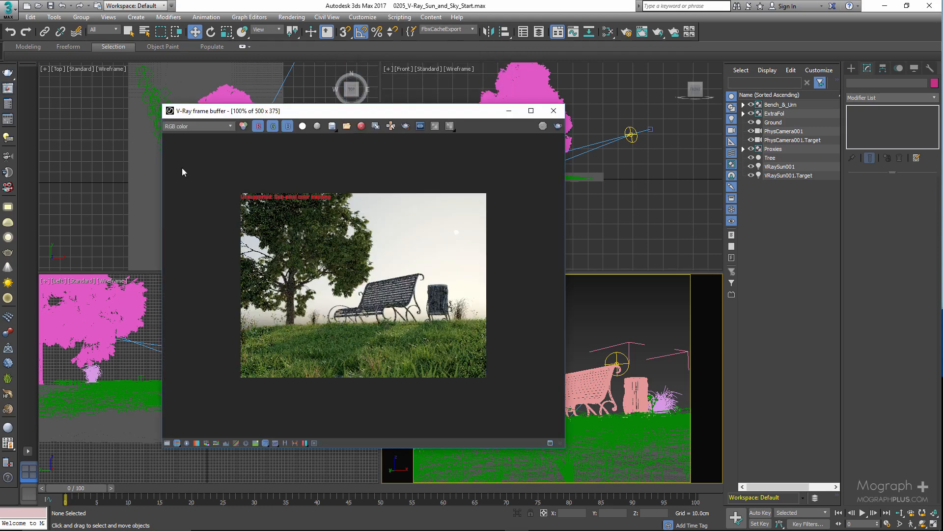
drag(452, 111, 245, 111)
click(617, 362)
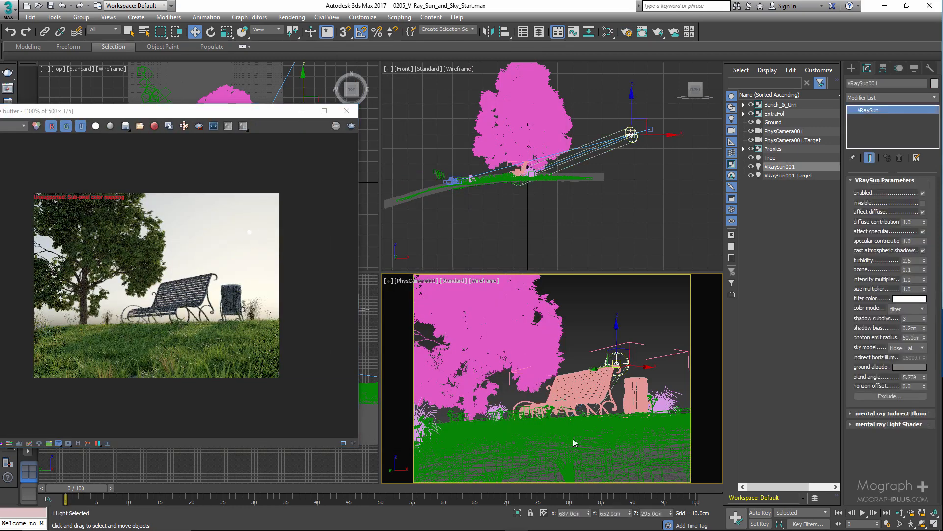
click(570, 513)
text(243)
key(Return)
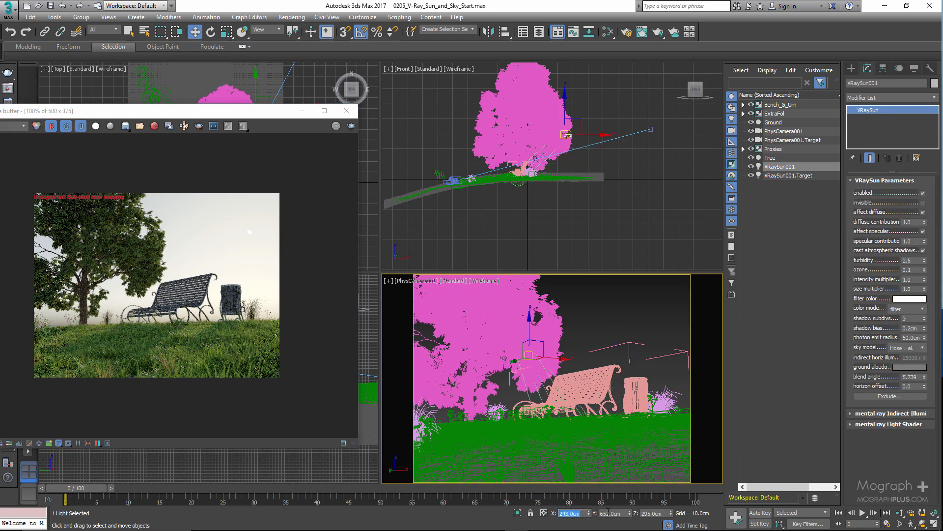
click(608, 513)
click(648, 513)
text(69)
key(Return)
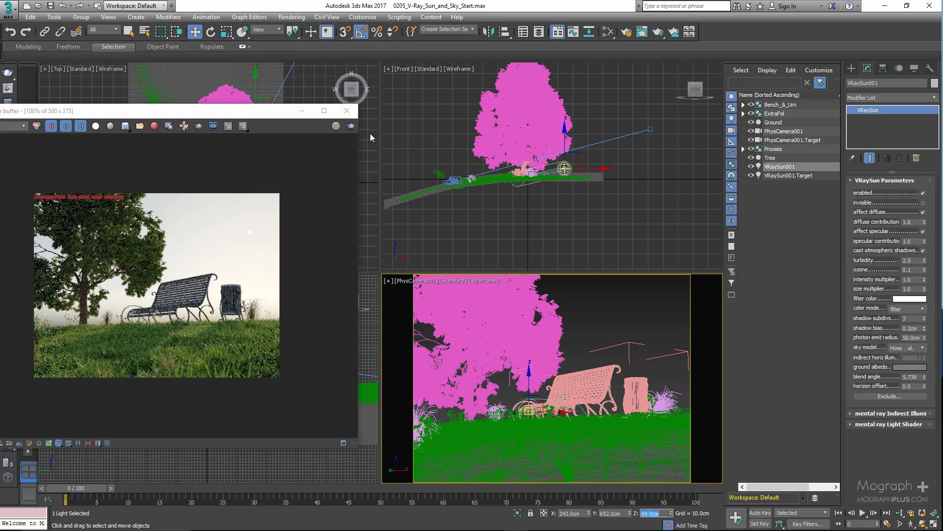
Step: Show the frame buffer's render history and load the 1600 x 1200 render labelled "Final Render, Height = 295"
click(658, 32)
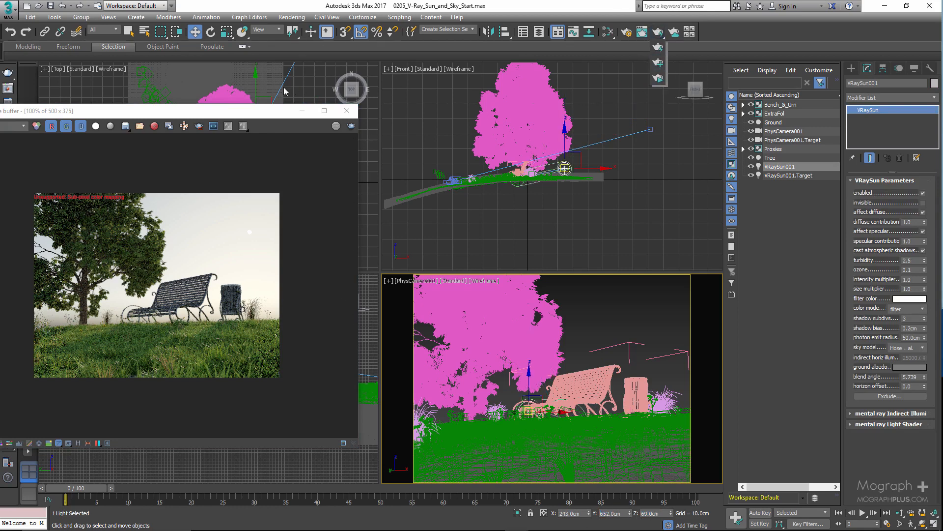
drag(239, 110, 590, 79)
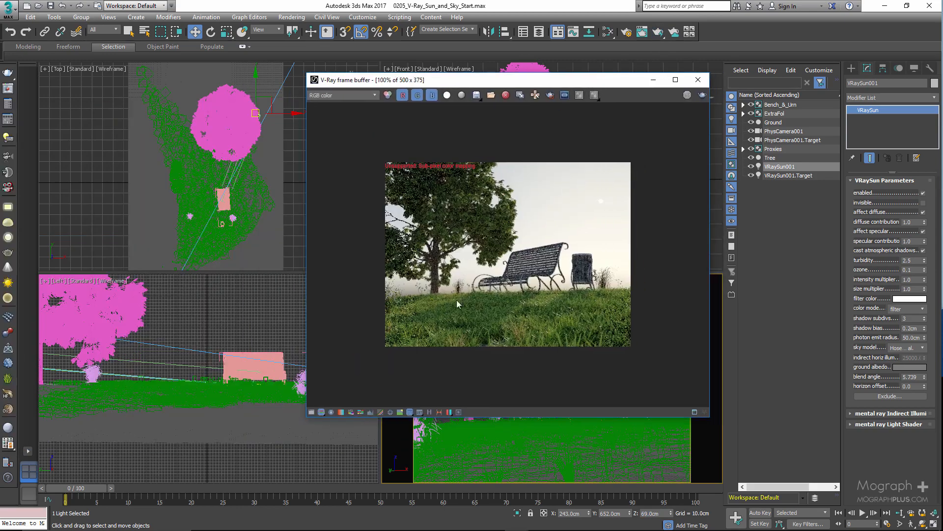
click(430, 412)
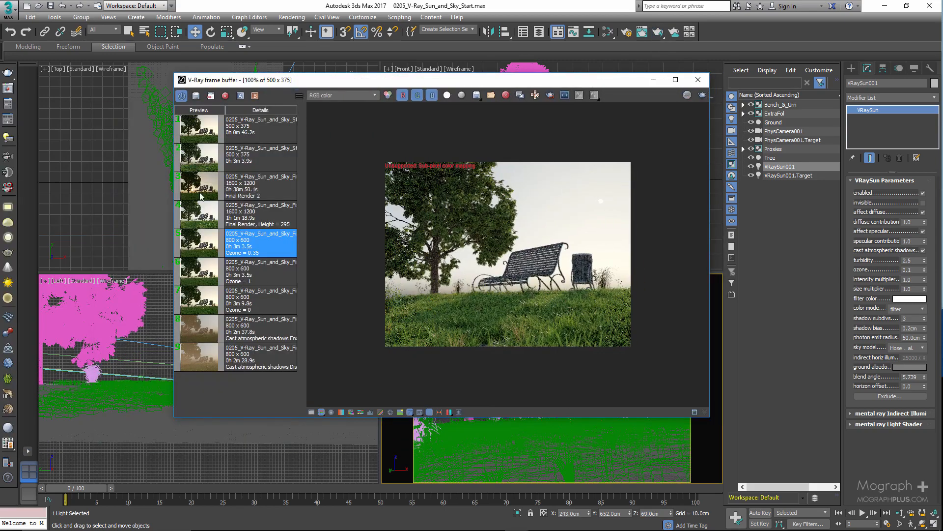
click(200, 214)
double_click(200, 215)
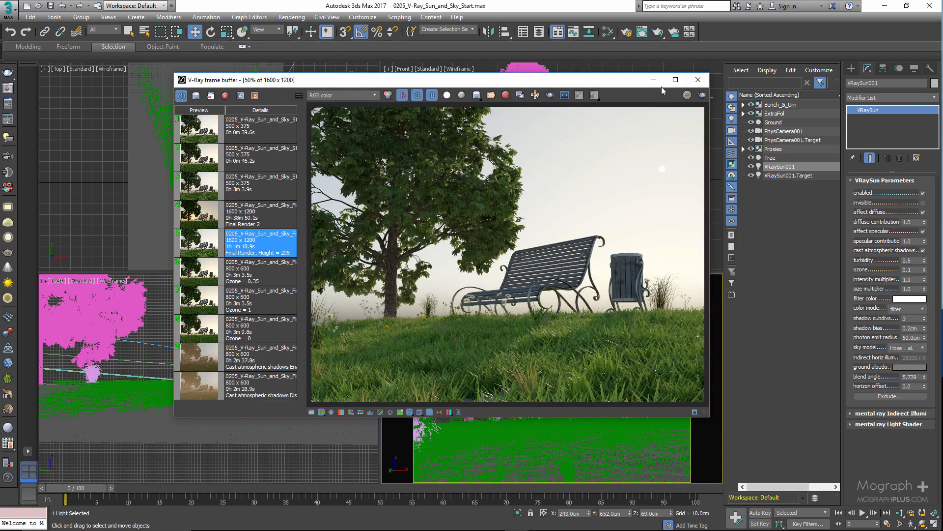
Step: Maximize the frame buffer and display its color correction controls beside the loaded render
click(675, 80)
scroll(382, 387, up, 1)
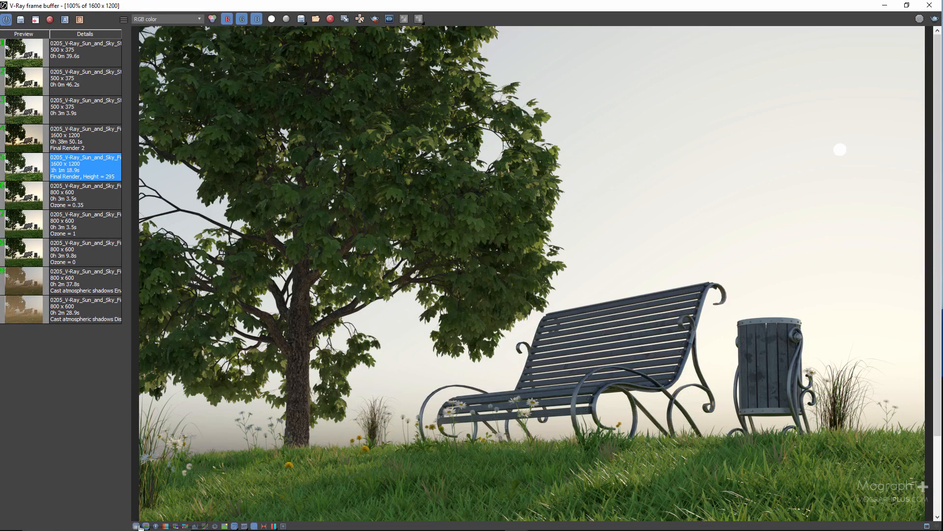
click(135, 526)
scroll(394, 313, down, 1)
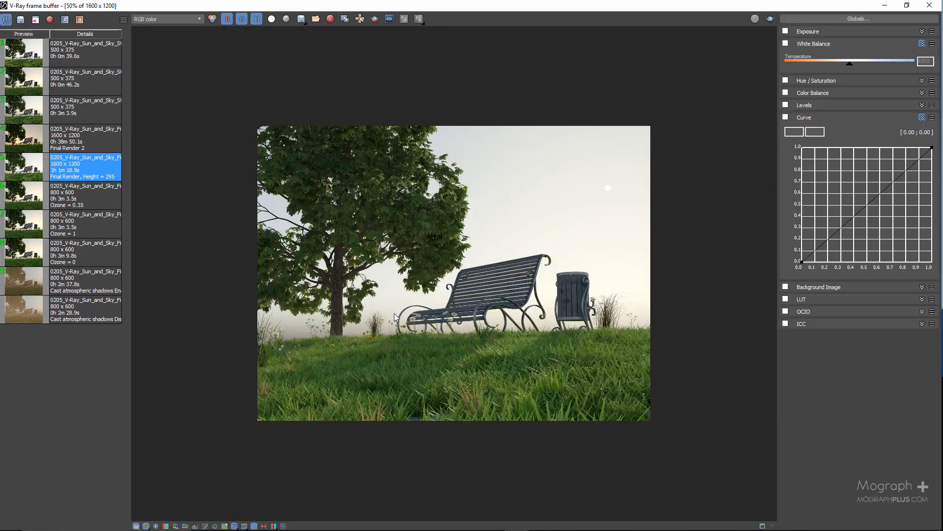
Step: Enable white balance on the loaded render, set the temperature to about 8521, and compare the image with and without it
click(785, 43)
drag(850, 63, 888, 69)
click(786, 43)
click(786, 43)
click(785, 43)
click(786, 43)
Step: Enable color balance, shift the shadows toward blue to about 0.14 and the highlights toward yellow to about -0.49, and compare the result
click(796, 93)
click(825, 108)
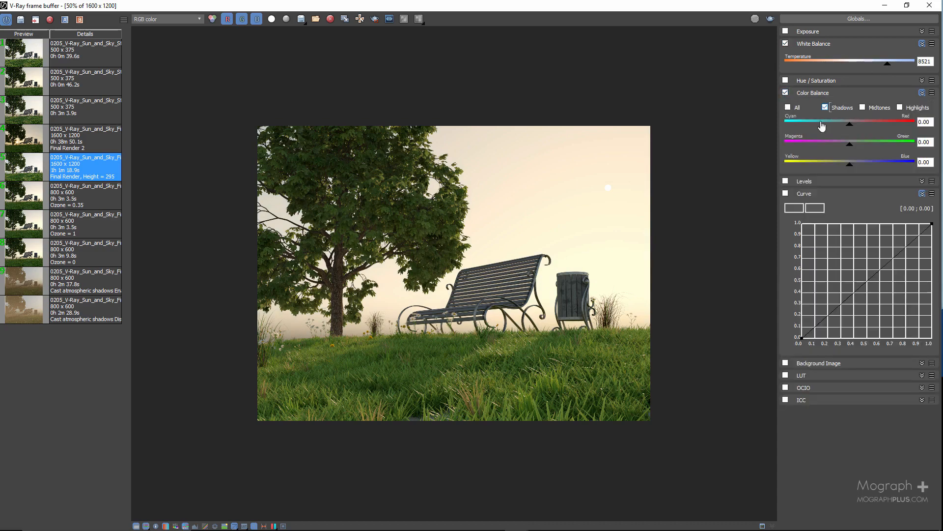
drag(849, 166, 859, 169)
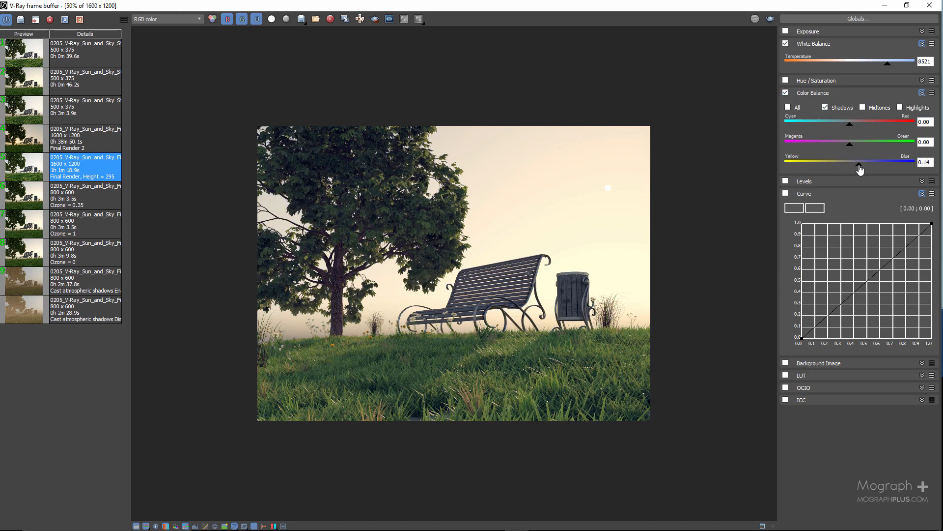
click(901, 108)
drag(851, 170, 819, 173)
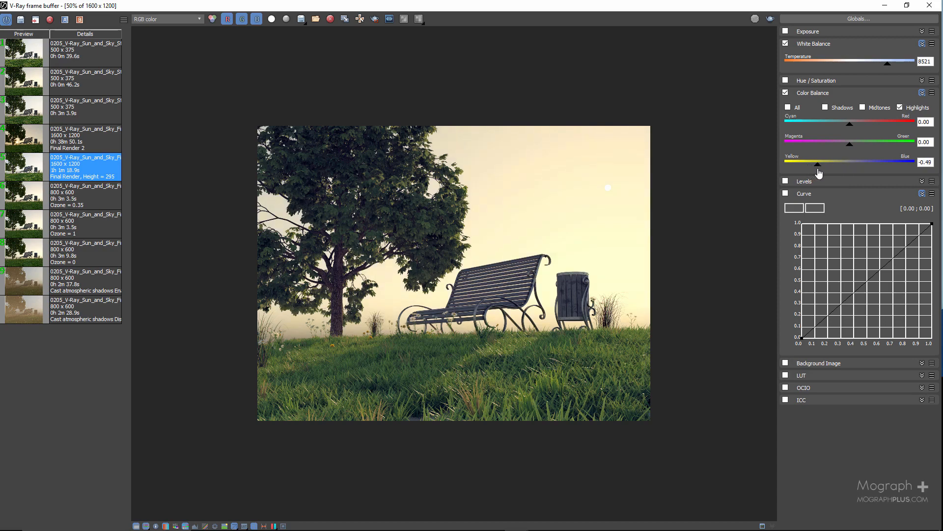
click(785, 93)
click(785, 93)
Step: Load the render labelled "Final Render 2" from the history and enable its white balance at a temperature of 7700
click(96, 148)
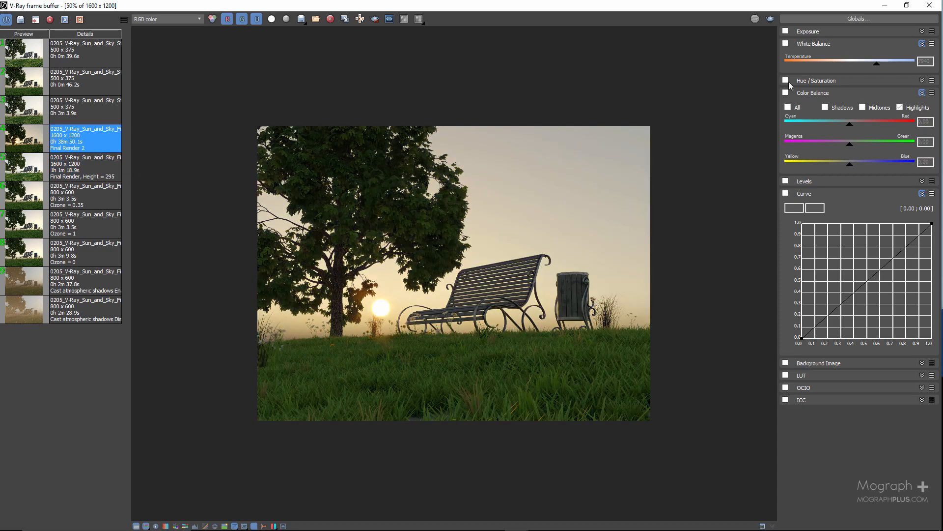
click(785, 43)
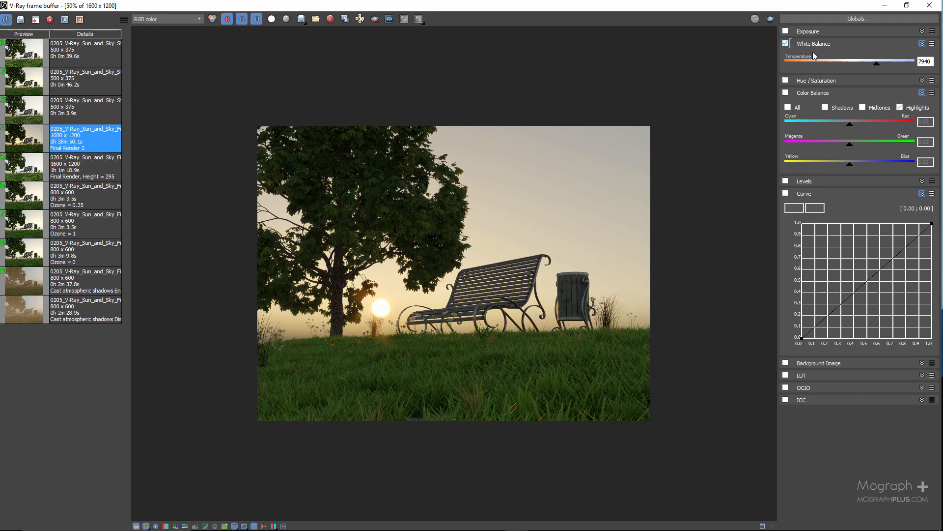
double_click(925, 61)
text(700)
Step: Enable the curve correction and pull its lower handle down to crush the dark tones, turning the scene into a silhouette
click(786, 193)
click(801, 338)
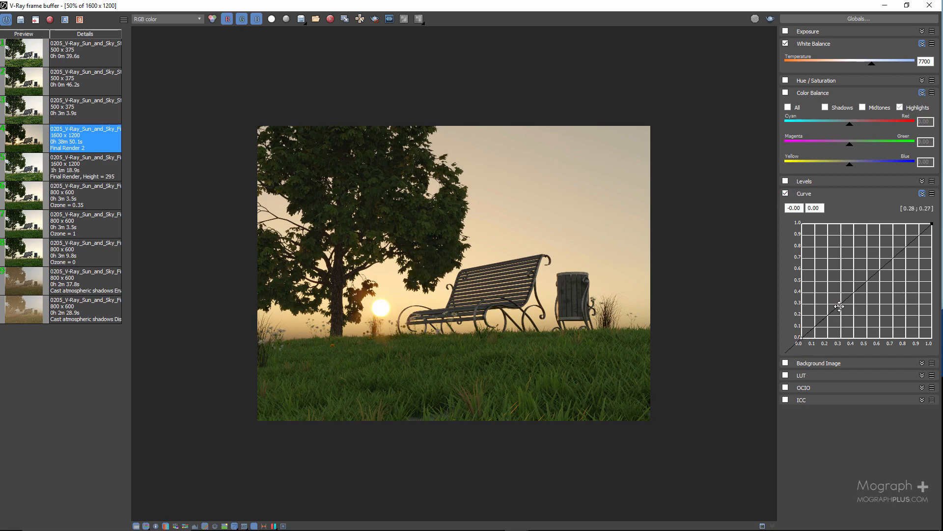
drag(839, 306, 886, 347)
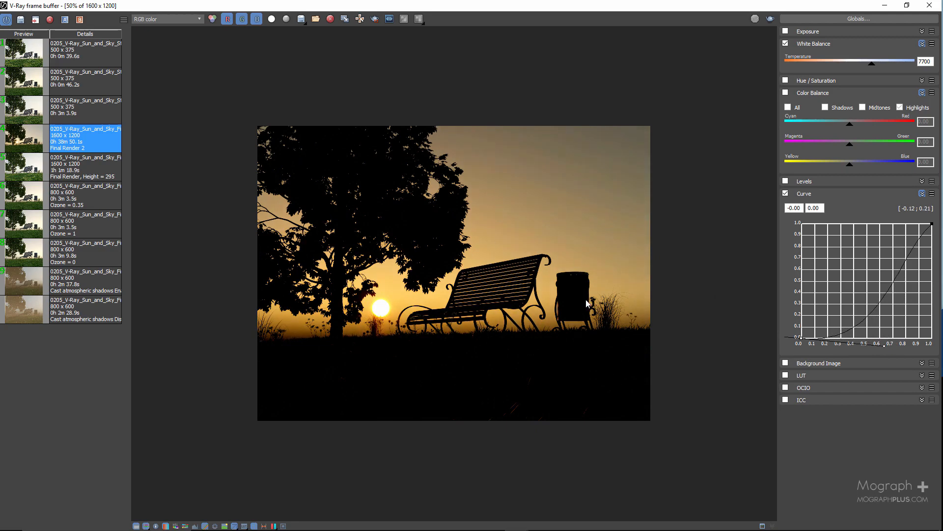
scroll(586, 299, up, 1)
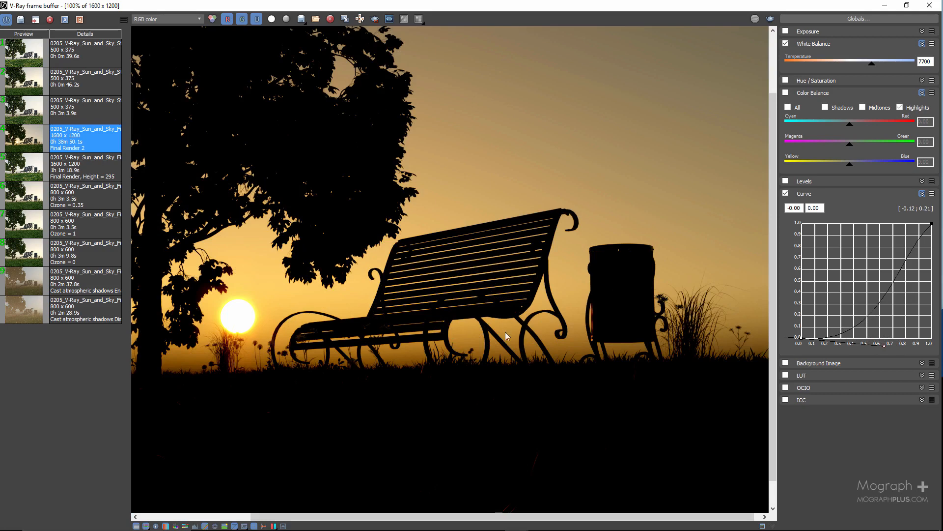
middle_drag(504, 332, 486, 192)
scroll(484, 238, down, 1)
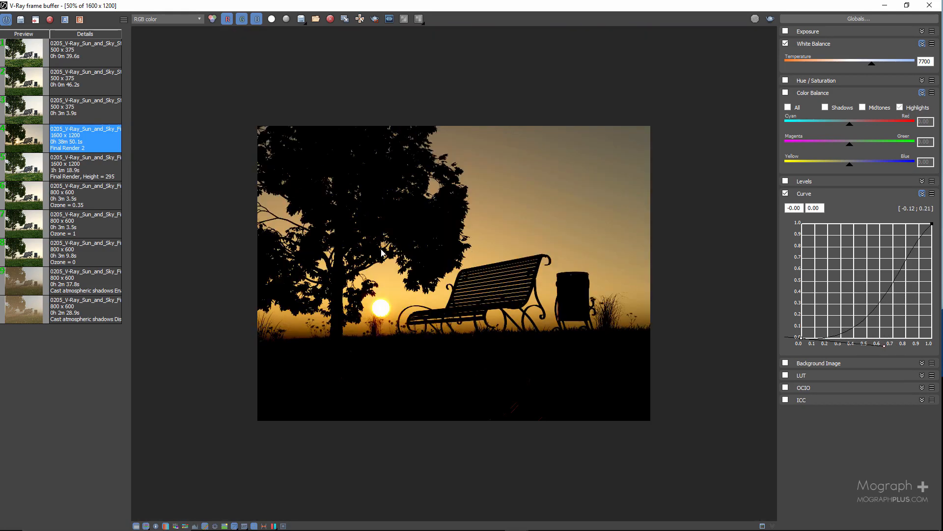
Step: Display the lens effects settings, enable the bloom effect with a weight of 2, and turn off interactive updating
click(284, 526)
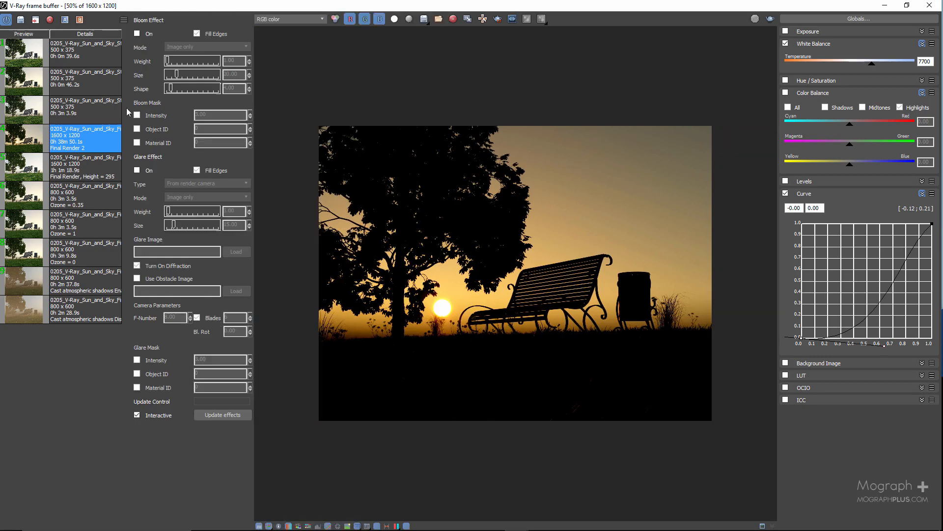
click(137, 34)
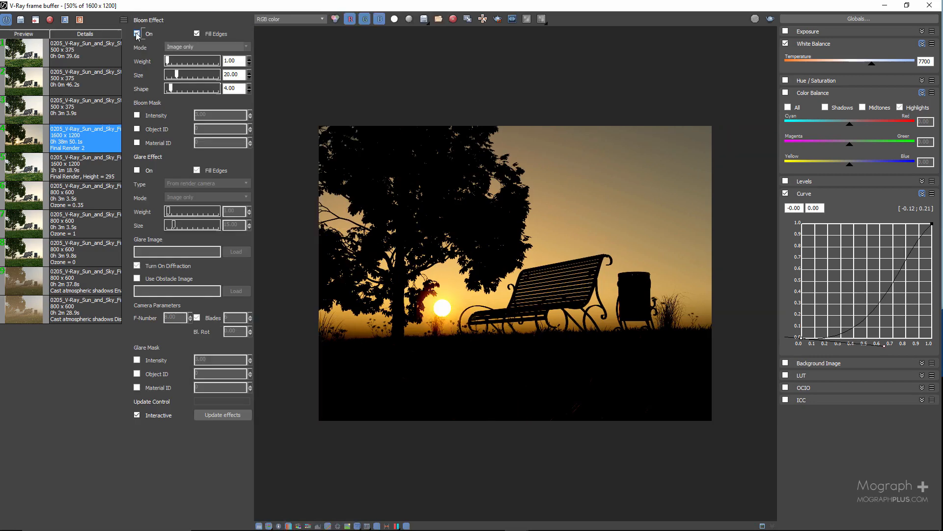
click(136, 415)
click(230, 60)
double_click(230, 60)
text(2)
key(Return)
Step: Enable the glare effect with a size of 15 and update the lens effects on the render
click(138, 171)
double_click(233, 225)
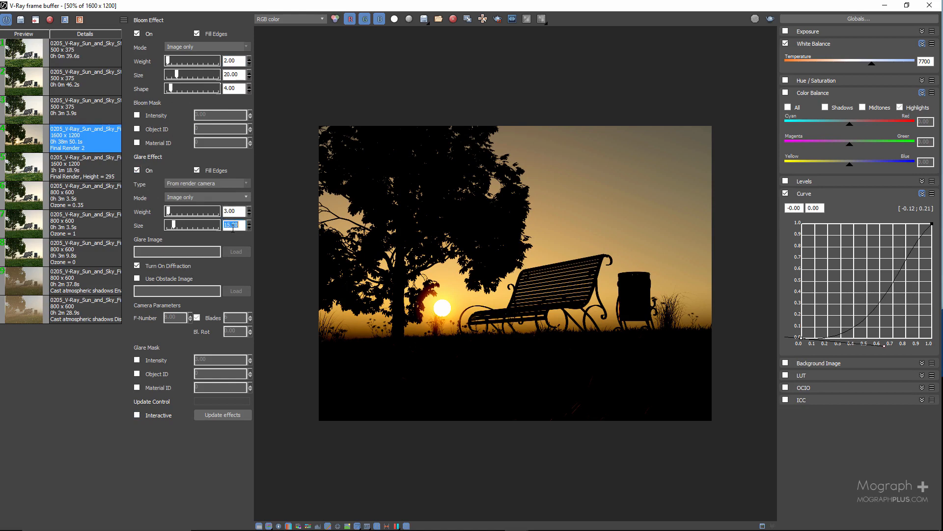
text(15)
click(226, 414)
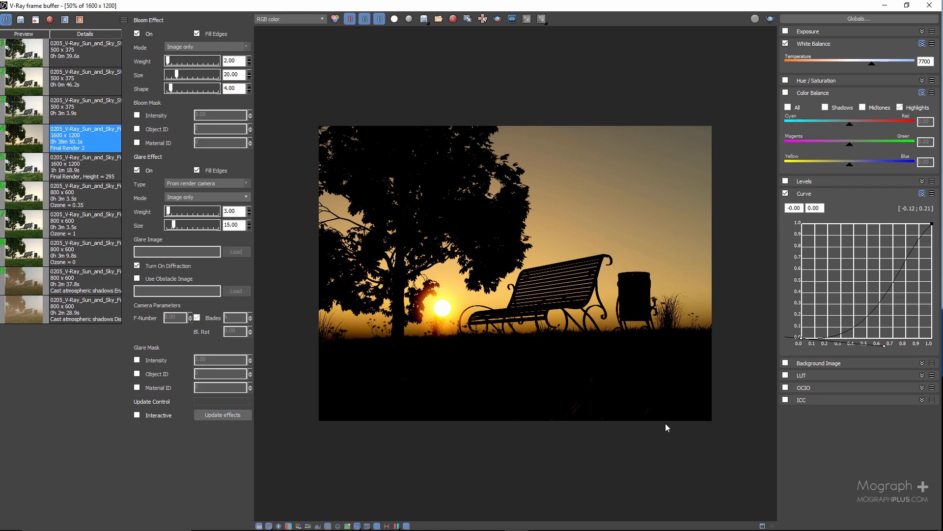
Step: Examine the bloom and glare around the sun, tree and bench at full size and against the whole image
double_click(628, 353)
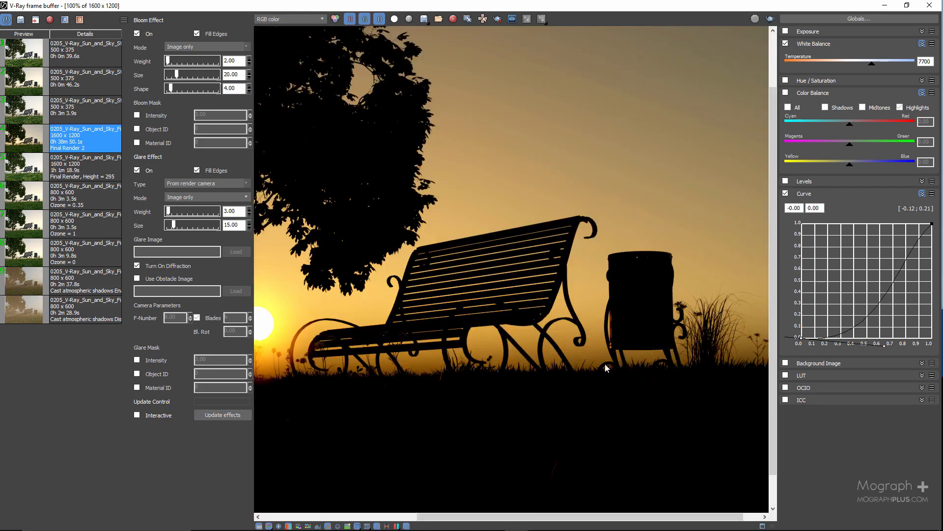
middle_drag(425, 167, 707, 196)
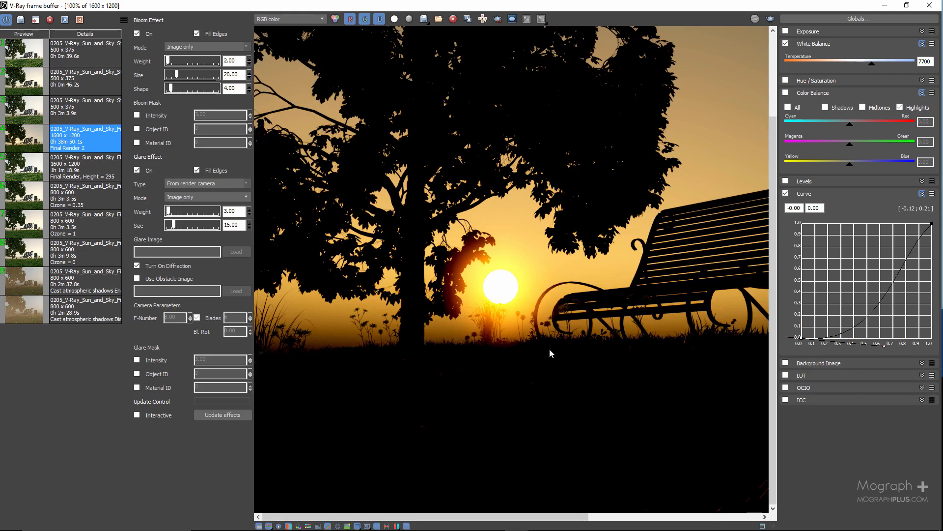
middle_drag(555, 280, 444, 267)
scroll(444, 268, down, 1)
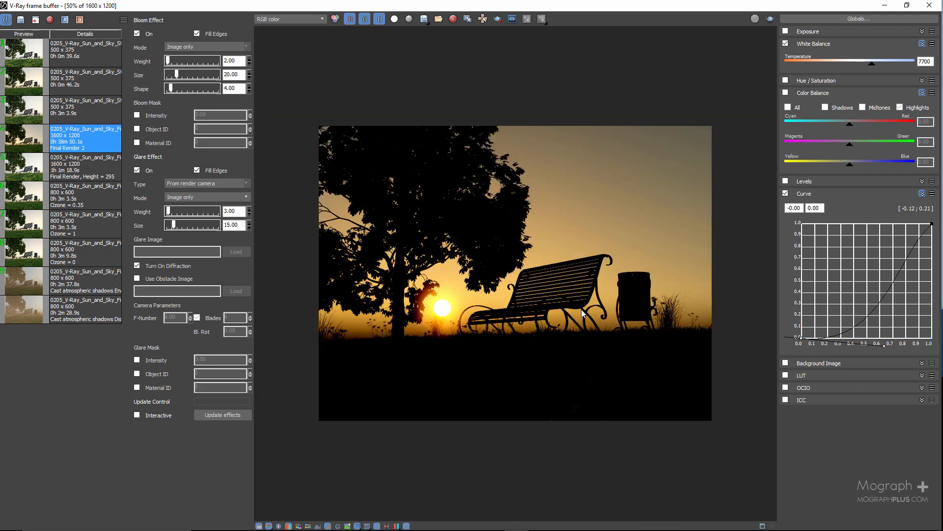
scroll(583, 313, up, 1)
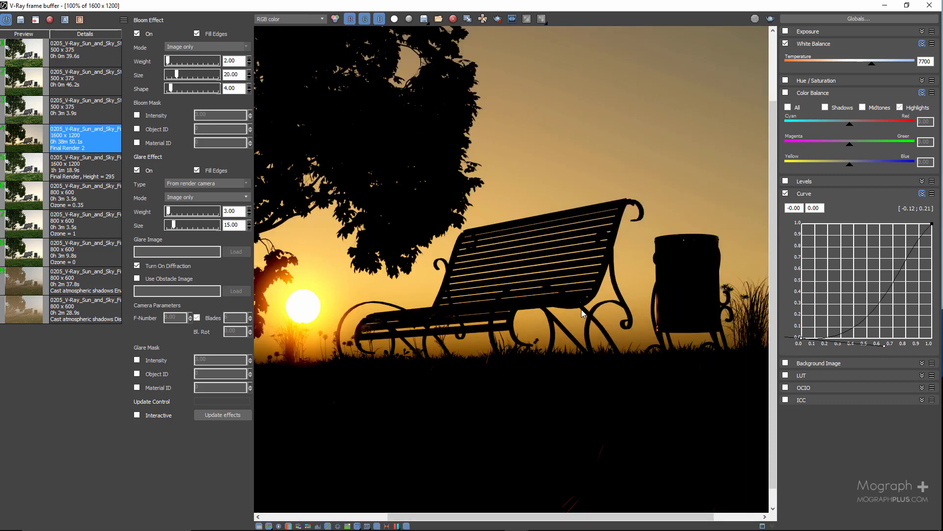
scroll(583, 313, down, 1)
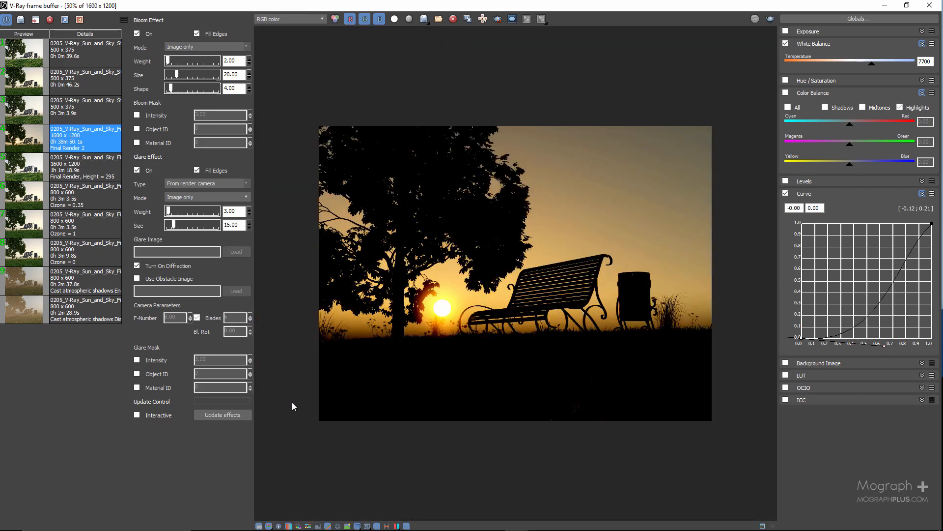
scroll(463, 338, up, 1)
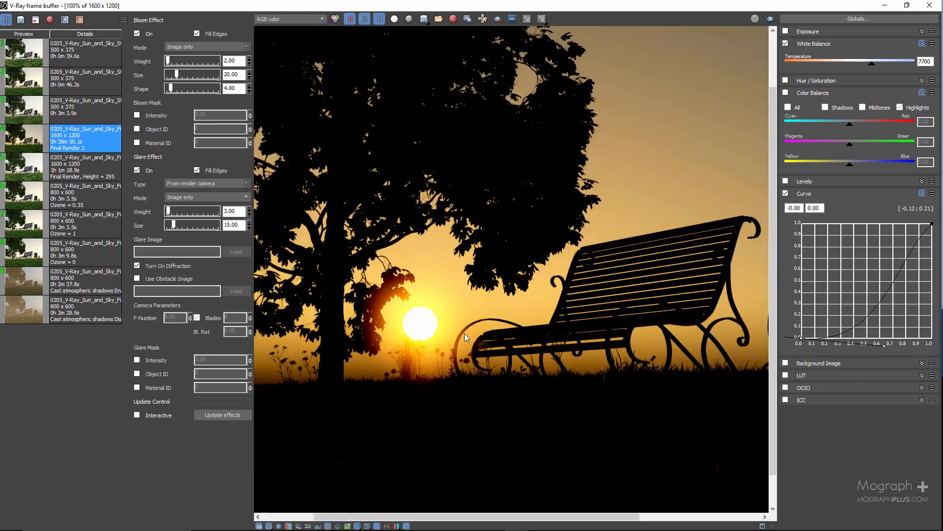
Step: Hide the color corrections, lens effects and render history, and maximize the frame buffer to show only the sunset render
click(259, 524)
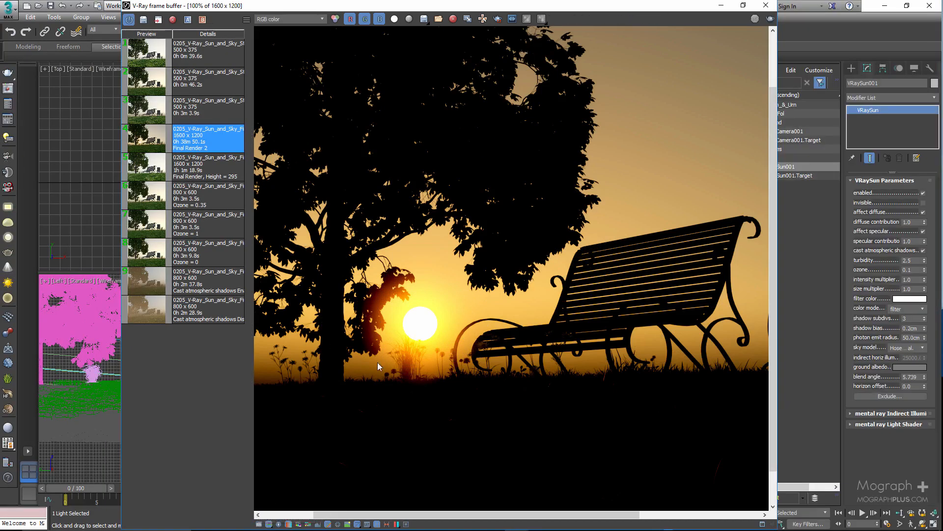
click(357, 523)
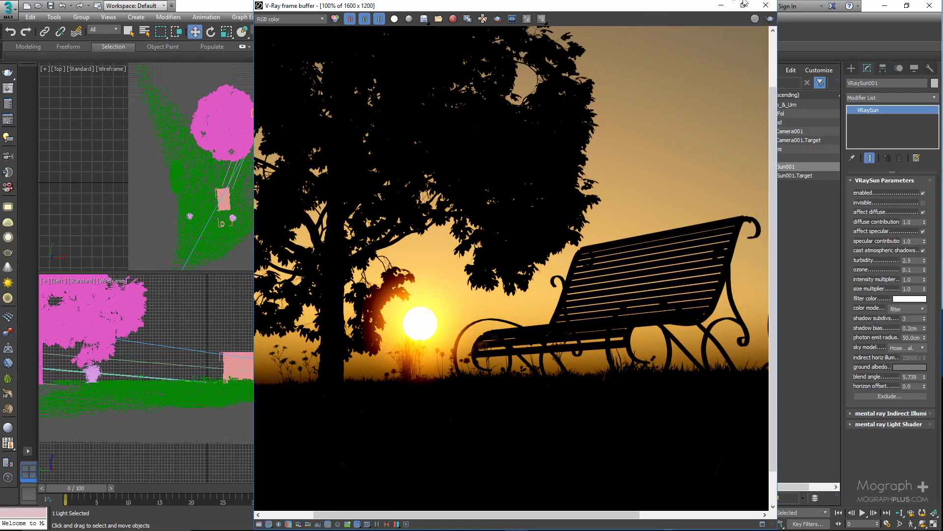
click(744, 6)
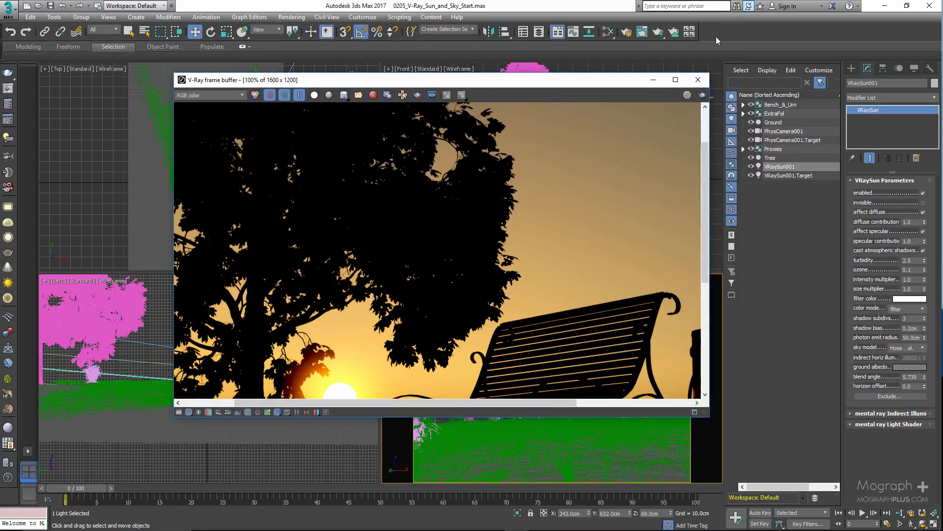
click(677, 75)
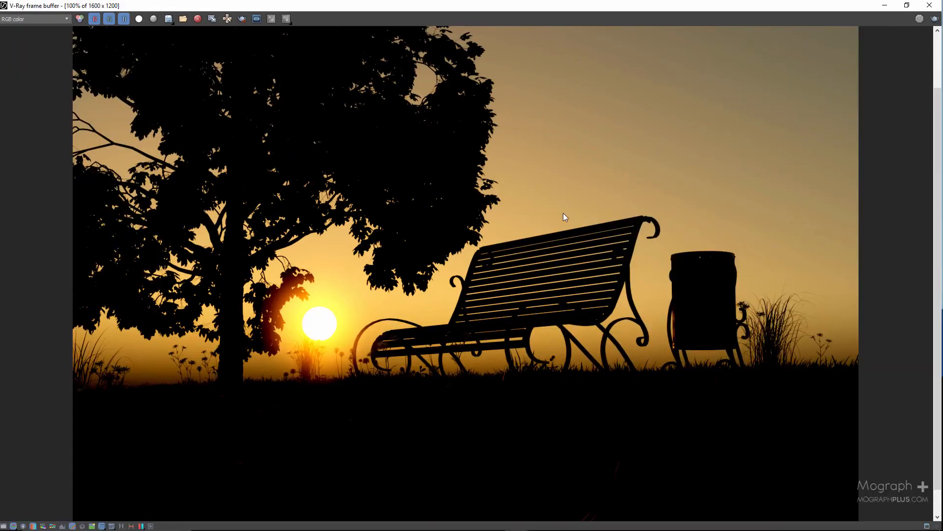